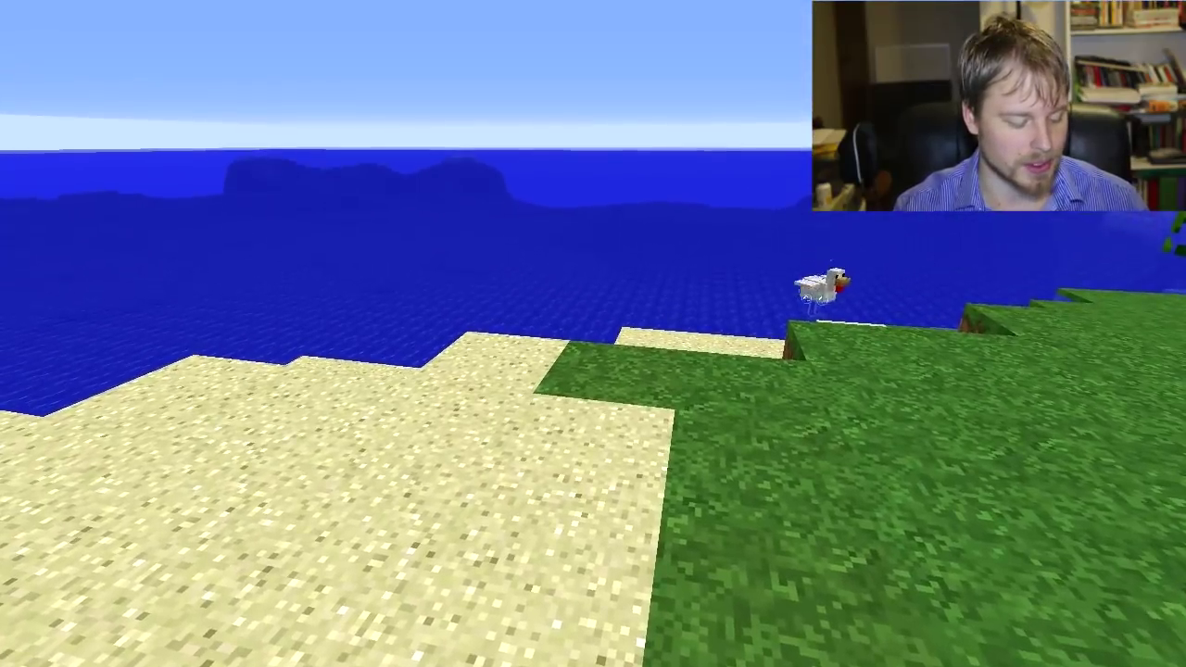
Step: Display the ChatControl plugin's command list in the game chat with /chc list
key(F1)
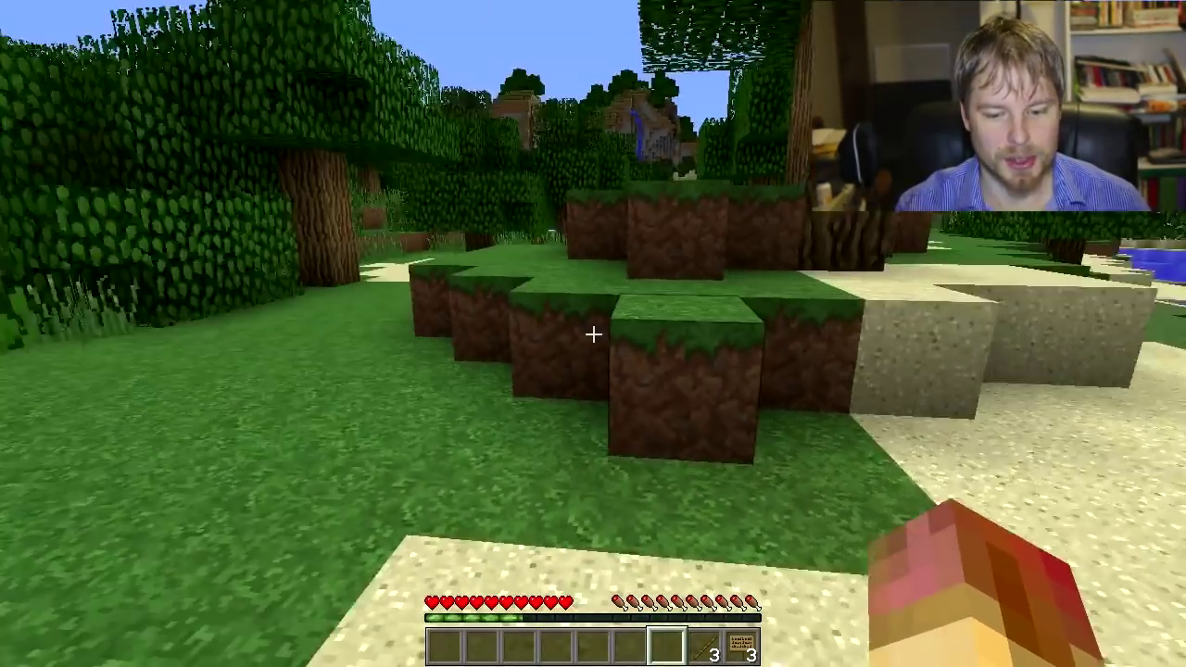
key(s)
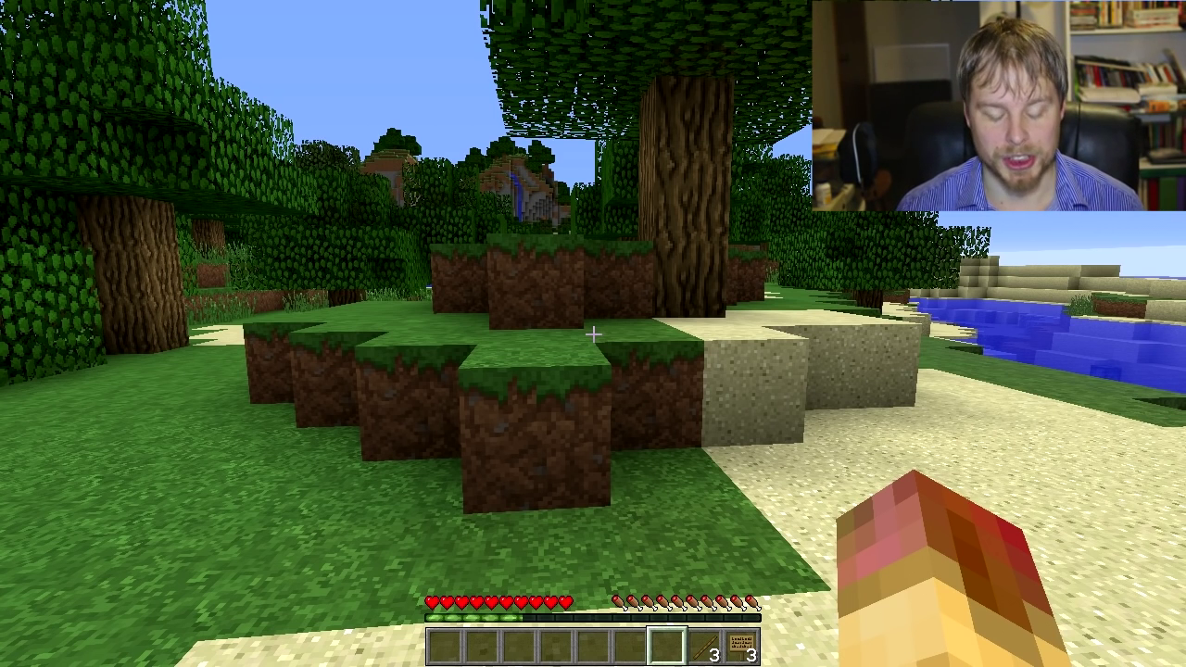
key(t)
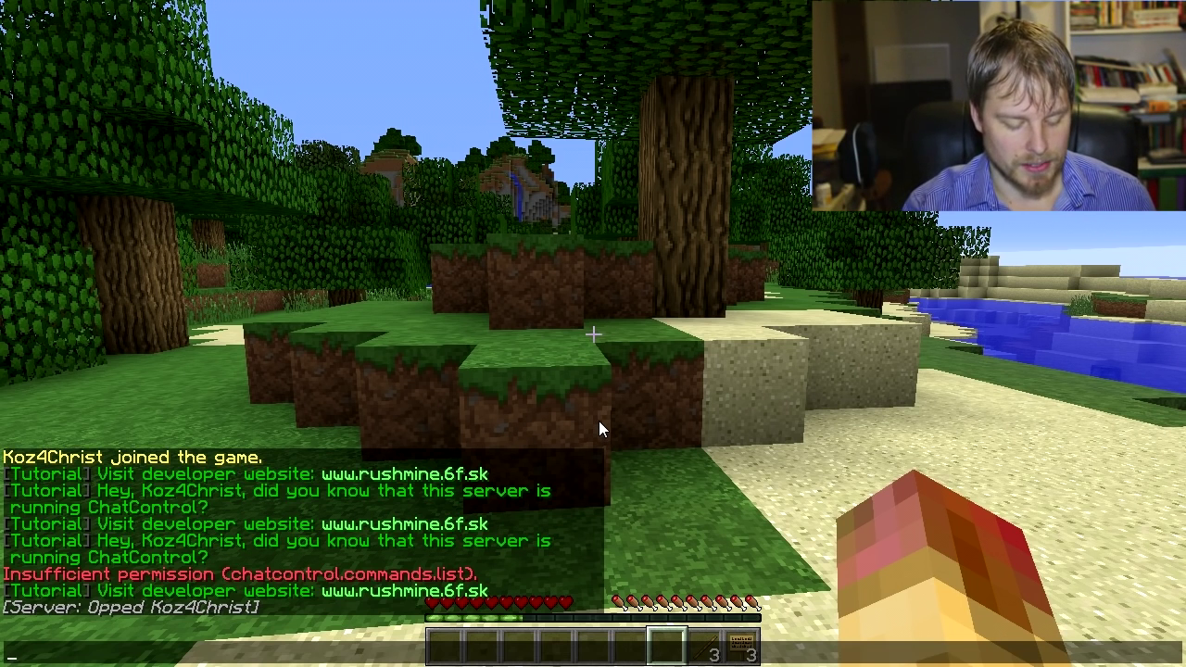
text(/)
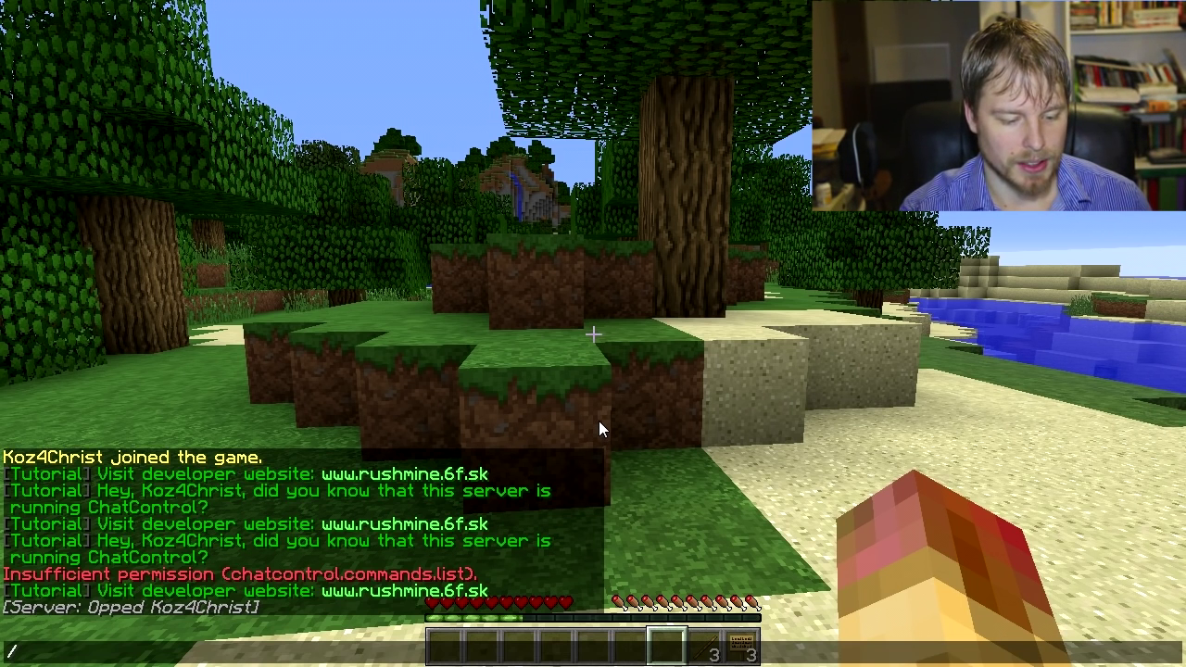
text(chc list)
key(Return)
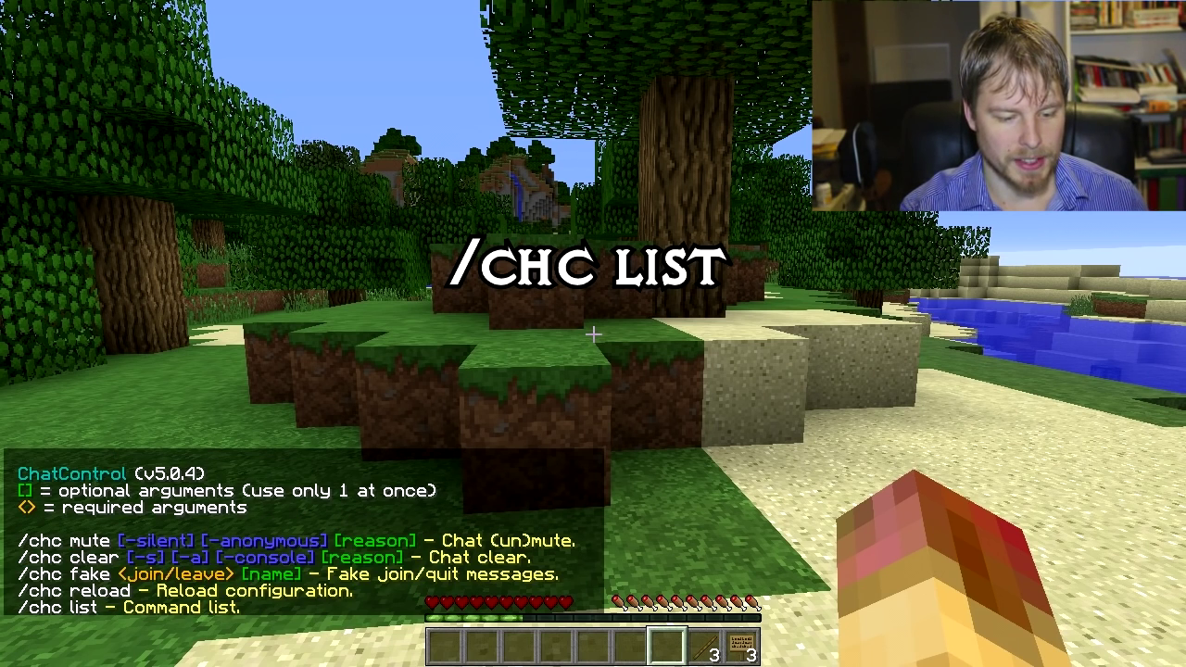
Step: Broadcast a fake join message for the player notch with /chc fake join notch
key(t)
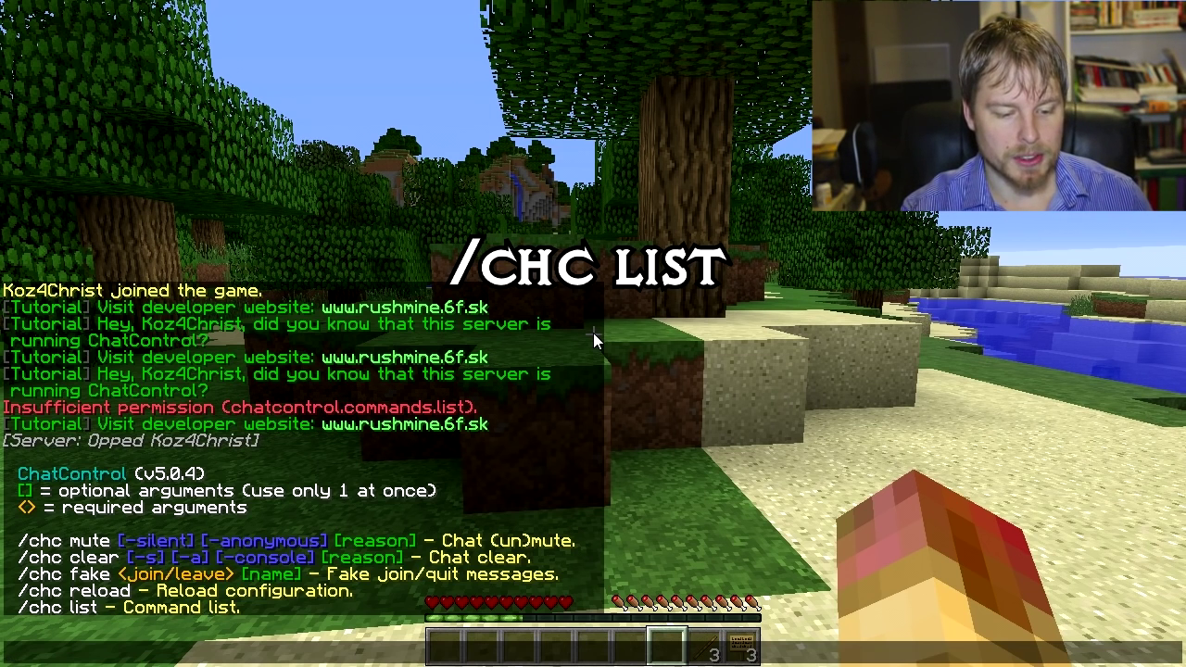
text(/chc fak)
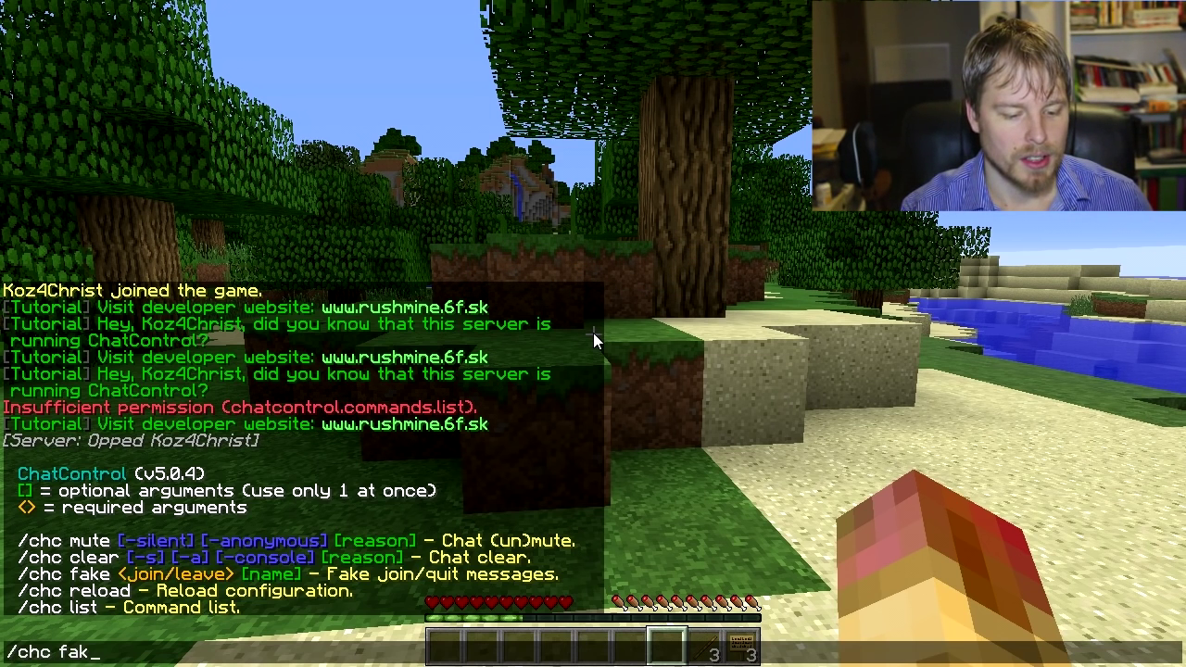
text(e join notch)
key(Return)
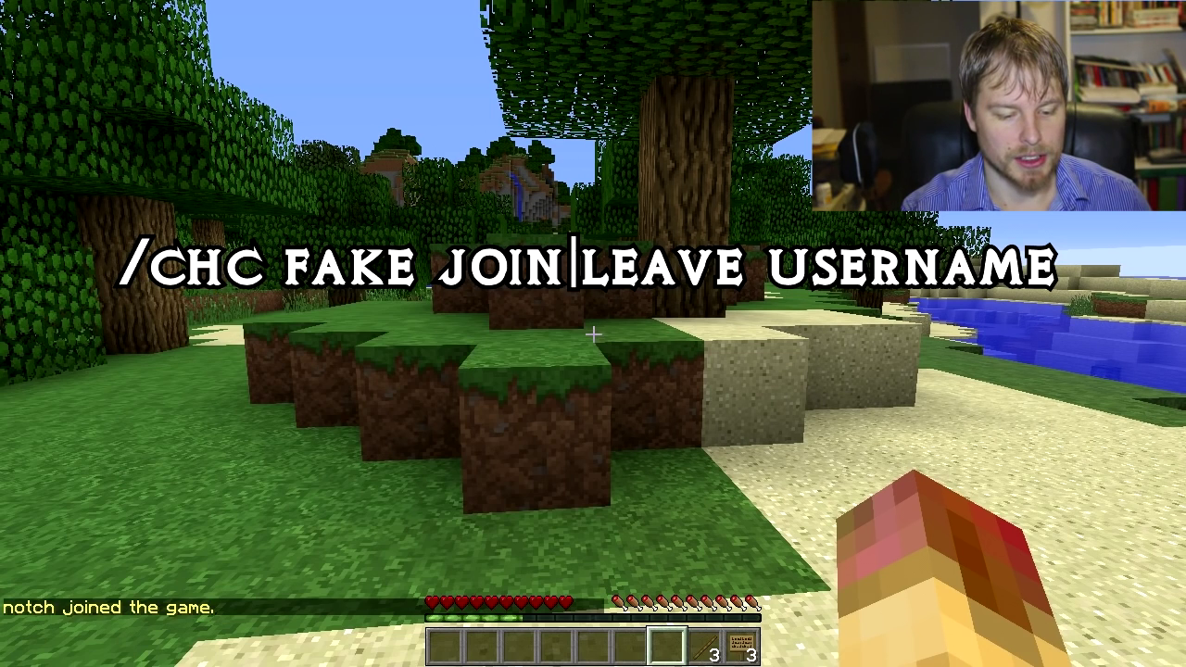
Step: Mute the chat anonymously using /chc mute -a, followed by your own player name and the reason "jerk"
key(t)
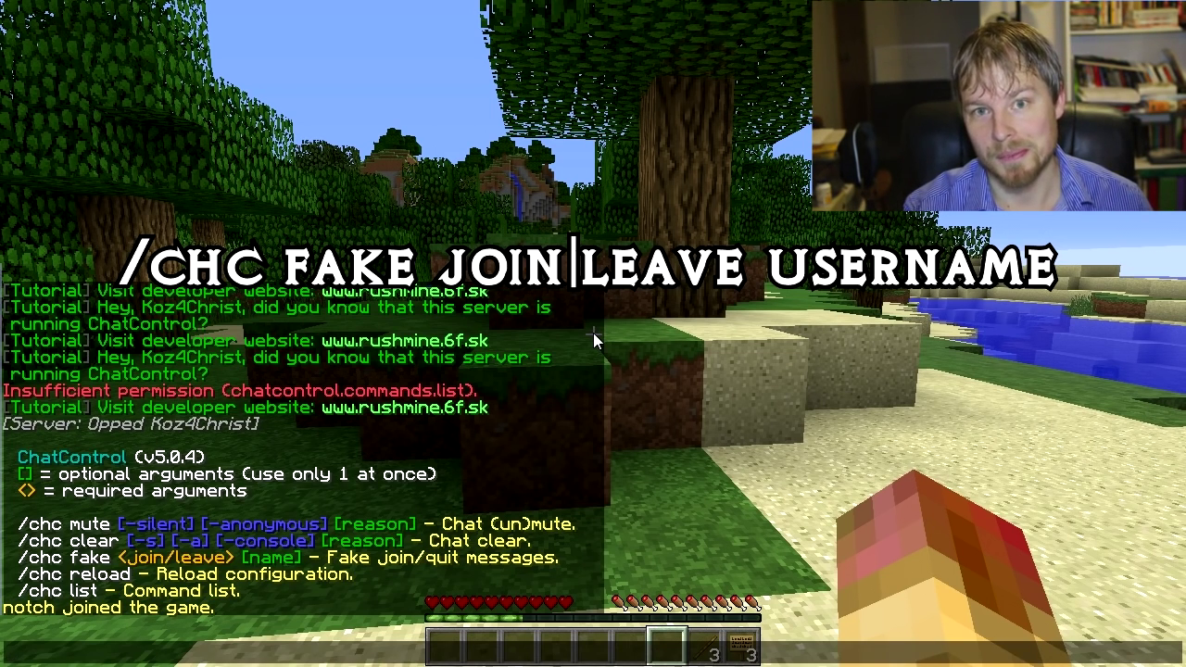
text(/ch)
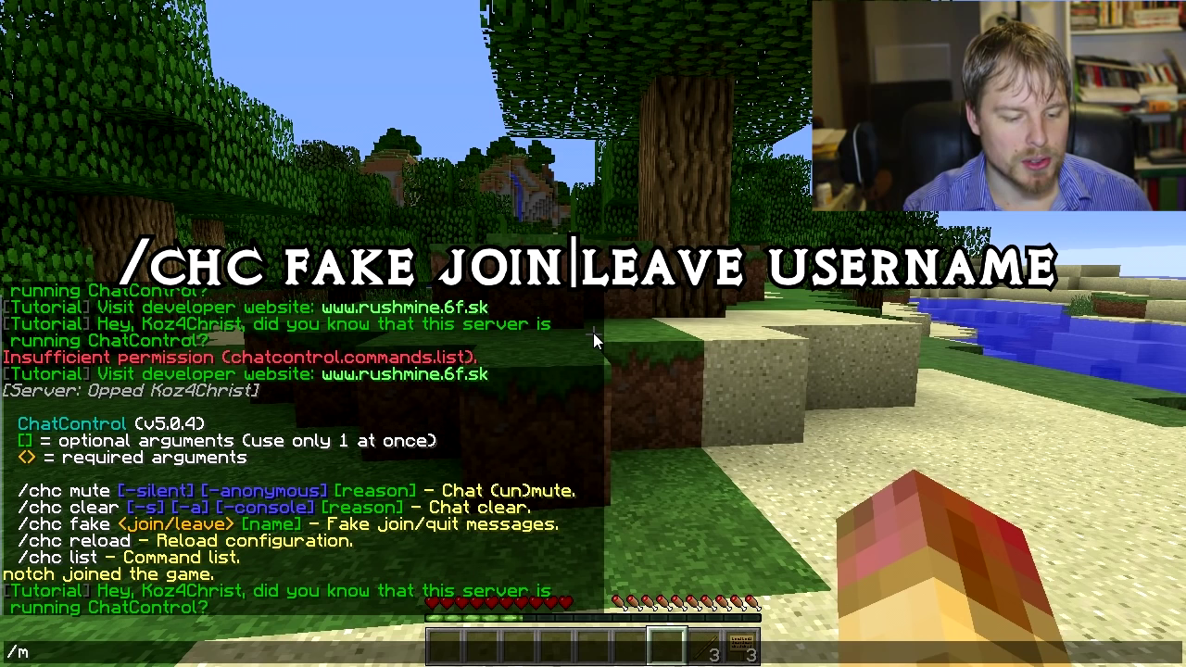
text(c mut)
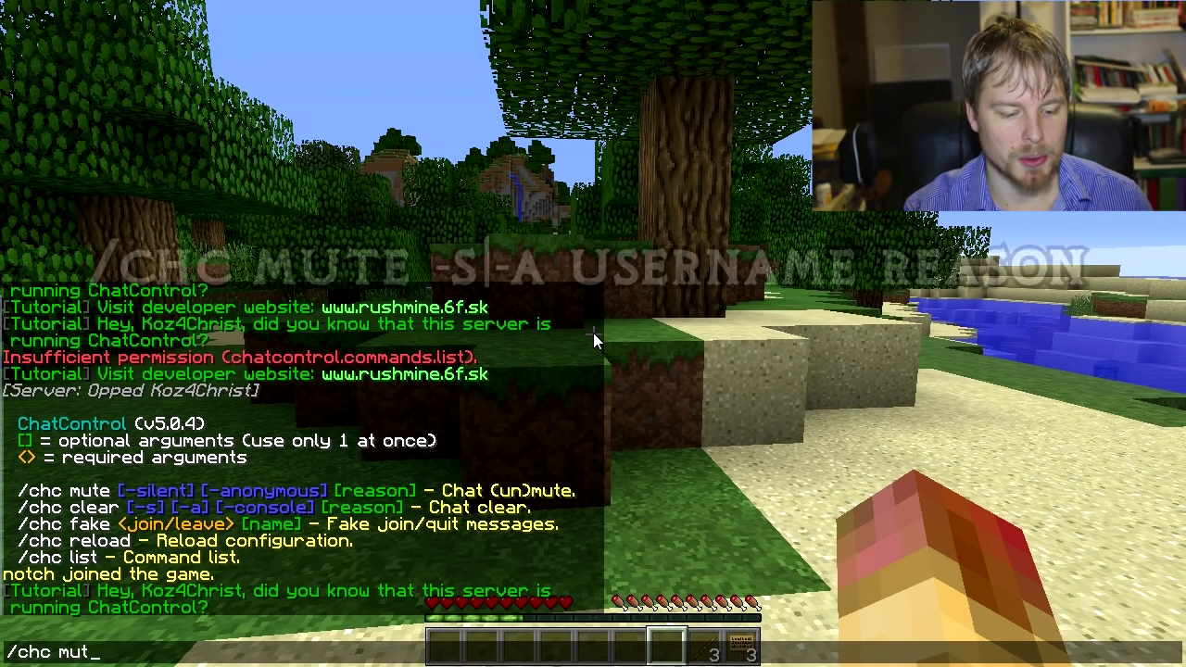
text(e -a)
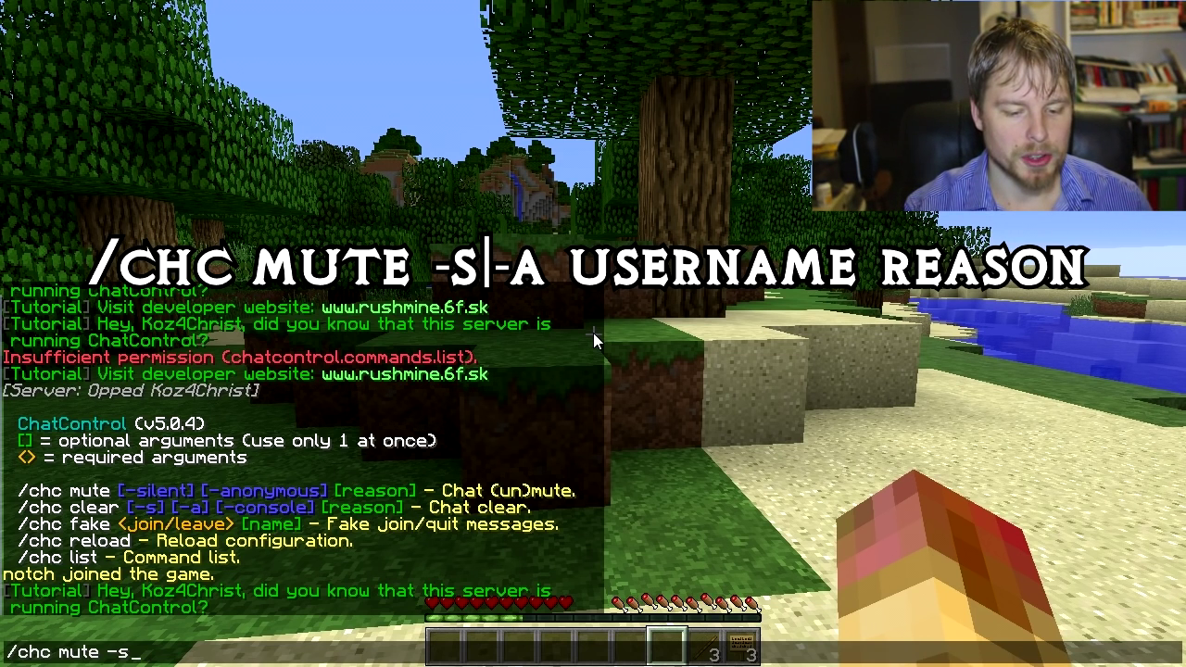
key(BackSpace)
key(BackSpace)
text(a)
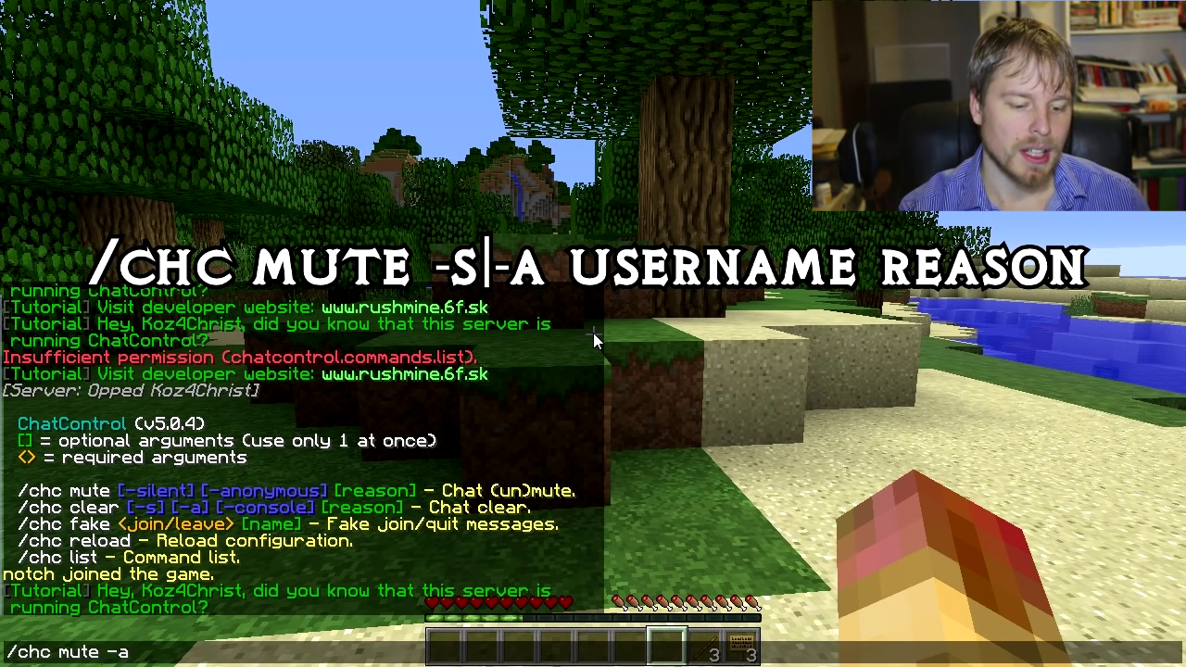
text( koz)
key(Tab)
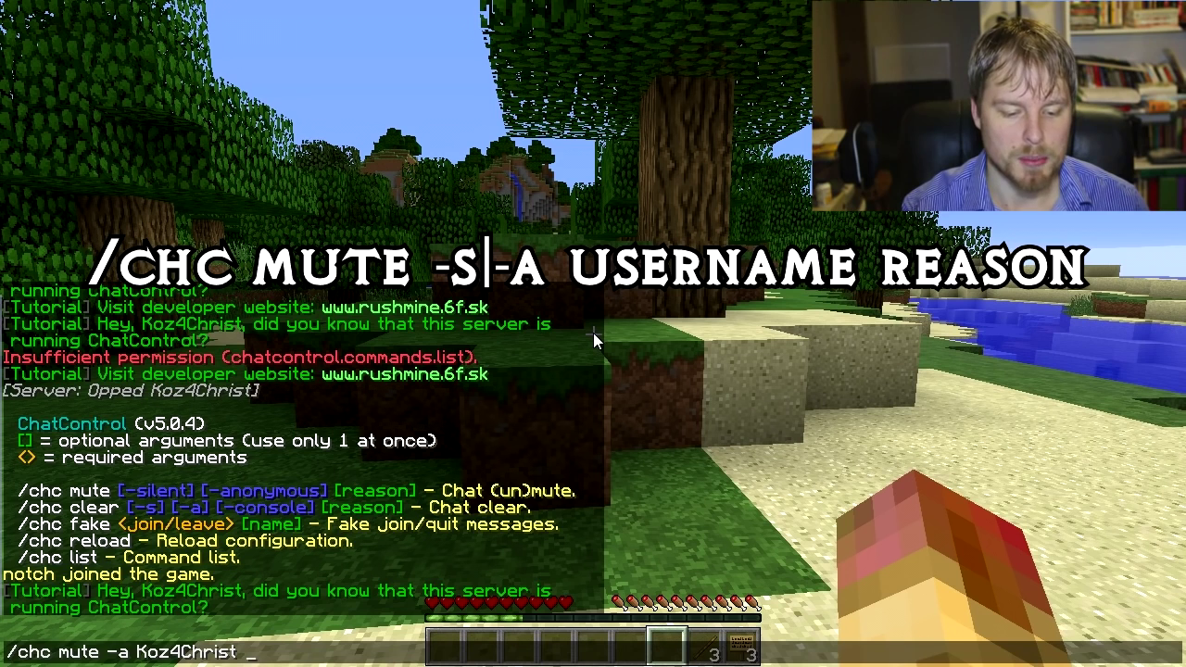
text(jke)
key(BackSpace)
key(BackSpace)
text(er)
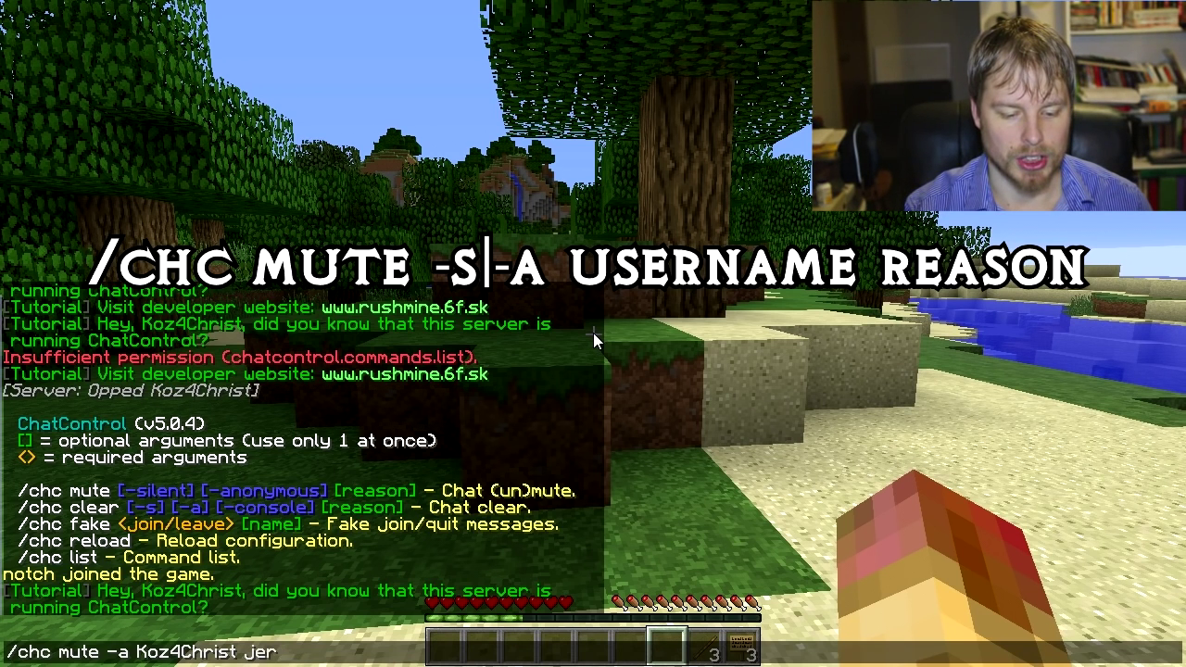
text(k)
key(Return)
Step: Cancel the chat mute by rerunning the /chc mute -a command with only the player name, without "jerk"
key(t)
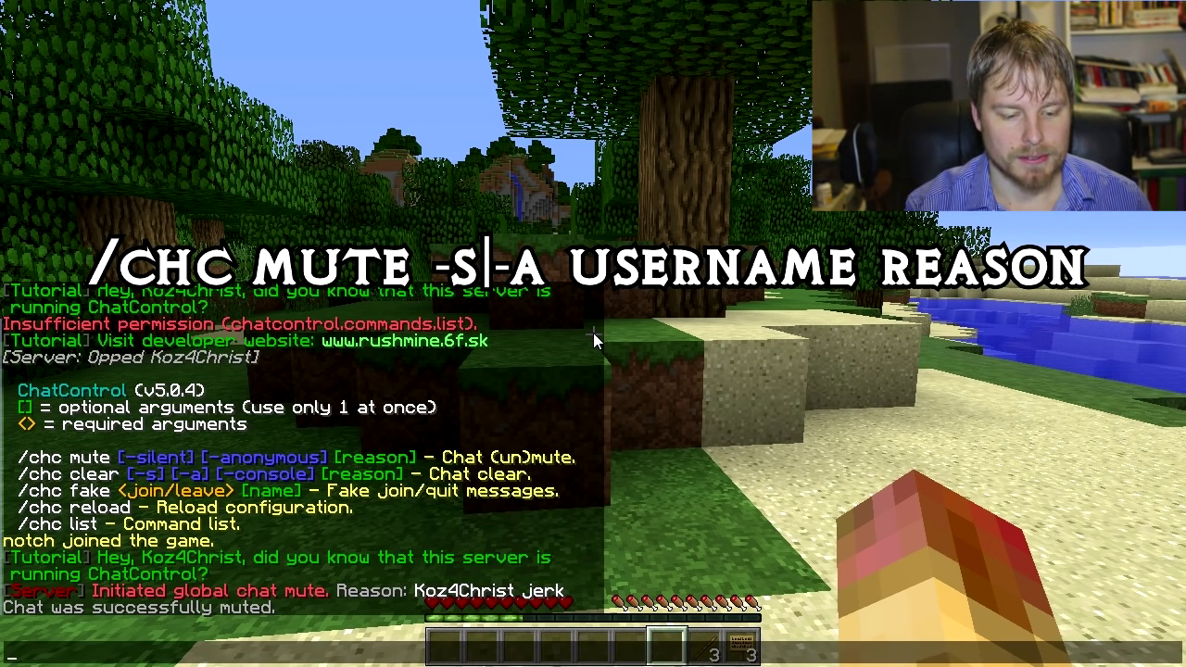
key(Up)
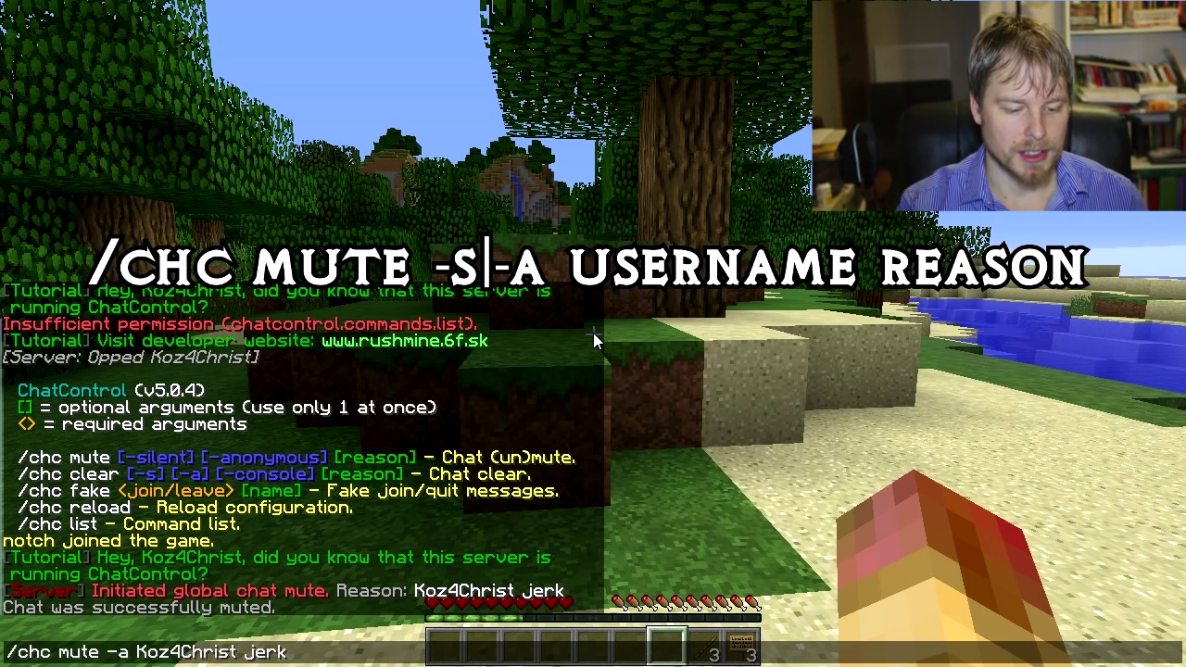
key(BackSpace)
key(BackSpace)
key(BackSpace)
key(BackSpace)
key(BackSpace)
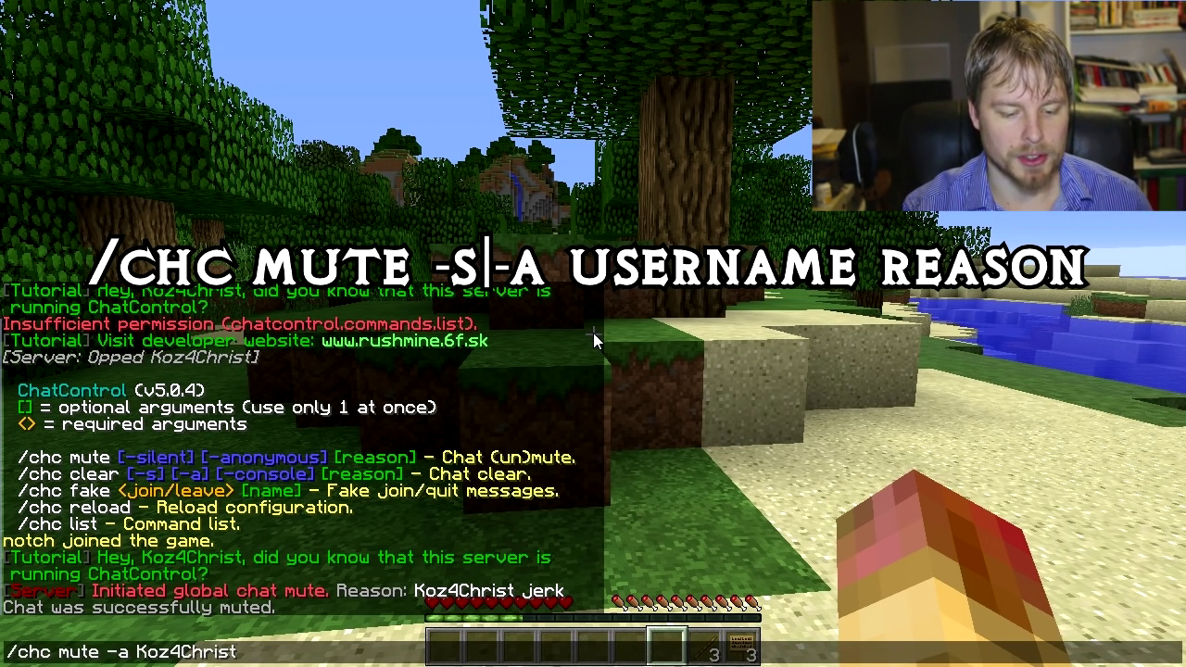
key(Return)
Step: Clear the chat using /chc clear, followed by your own player name and the reason "jerk"
key(t)
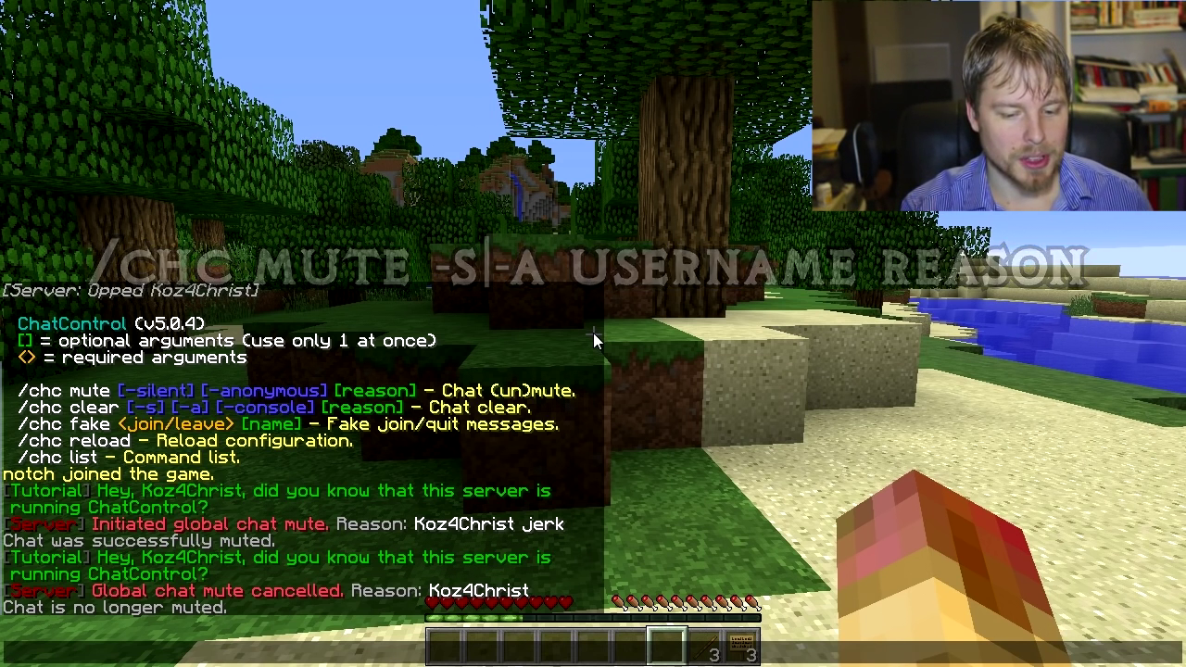
text(/chc clear)
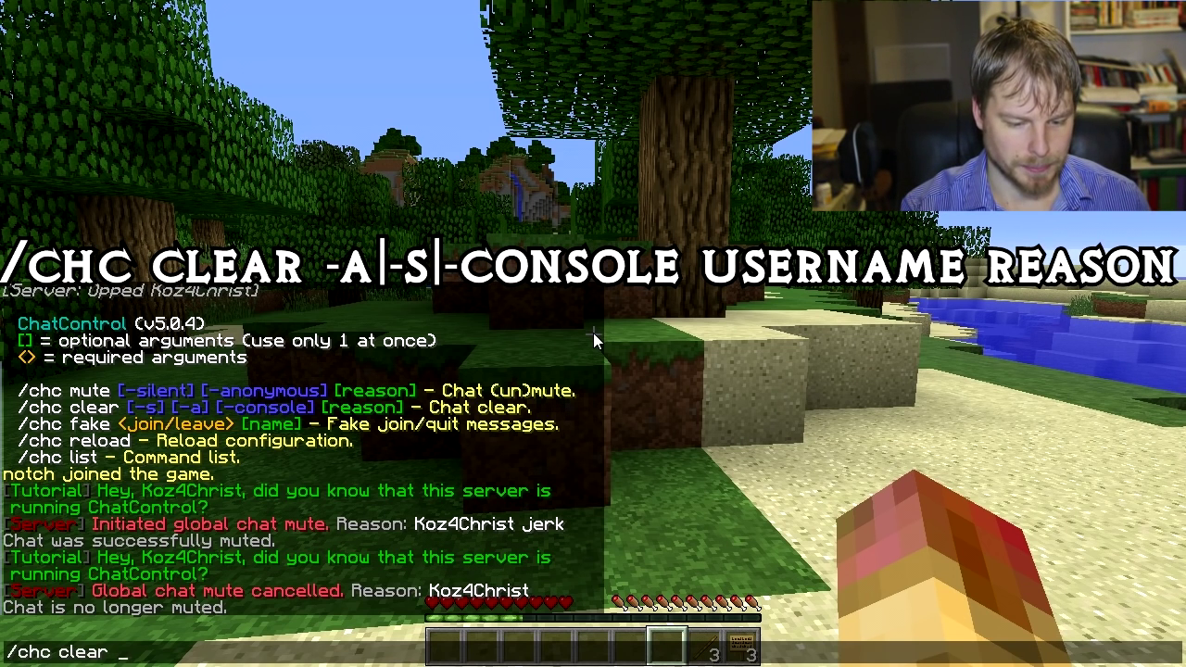
text( koz)
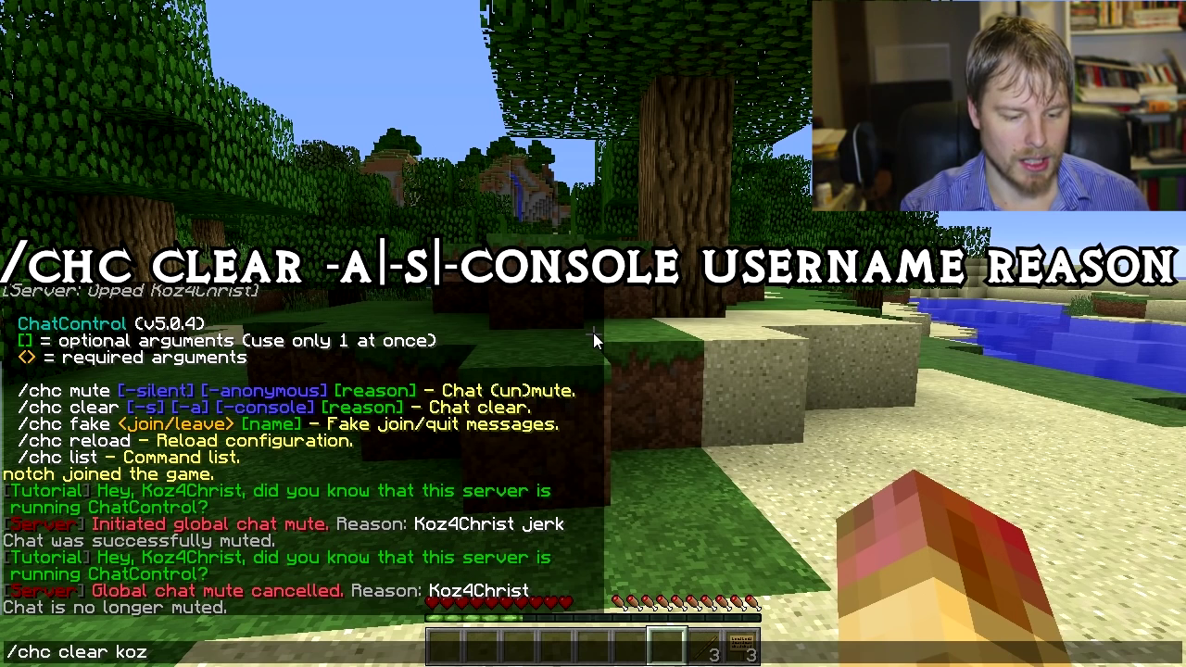
key(Tab)
text(jerk)
key(Return)
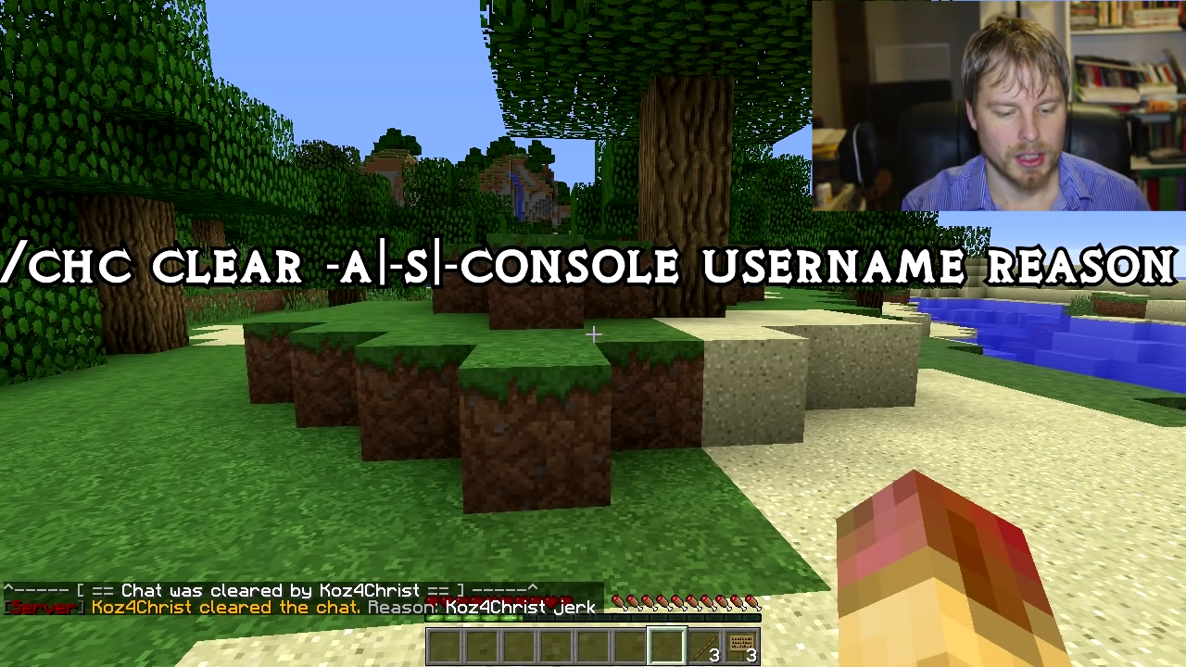
key(t)
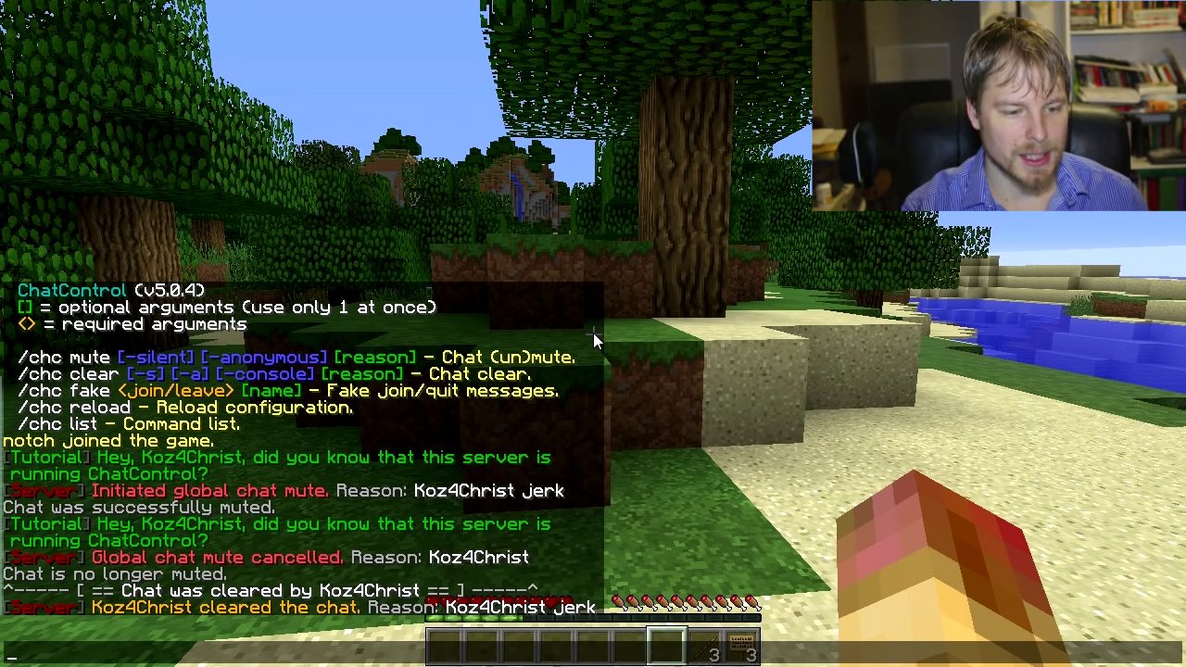
text(/chc re)
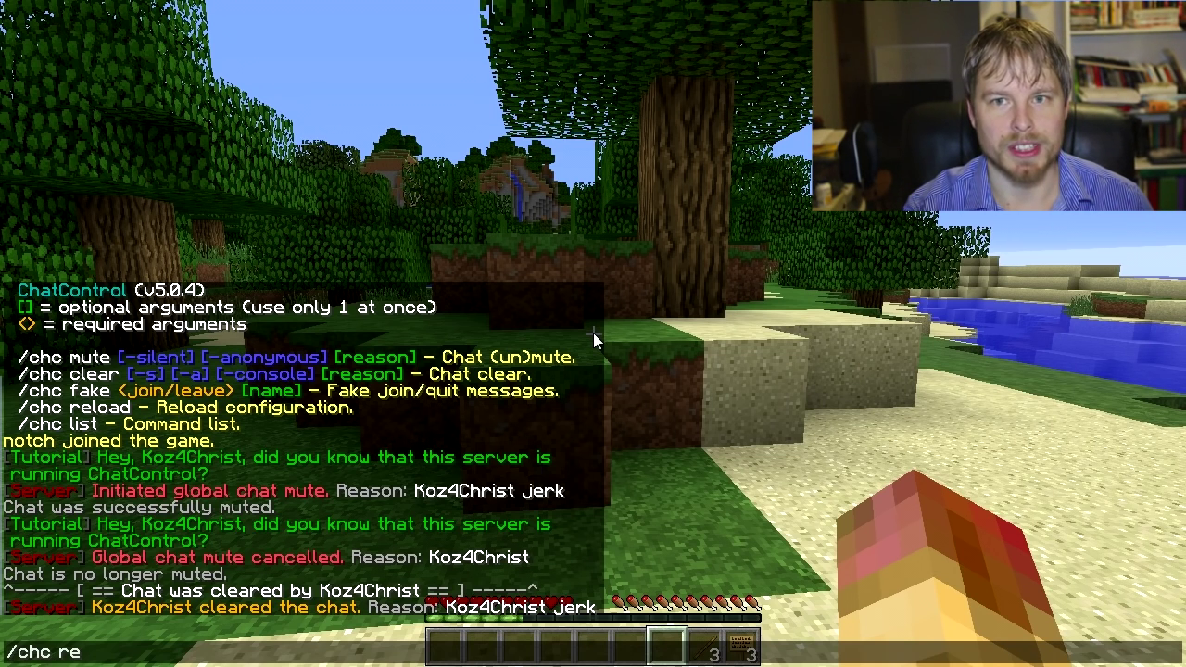
text(al)
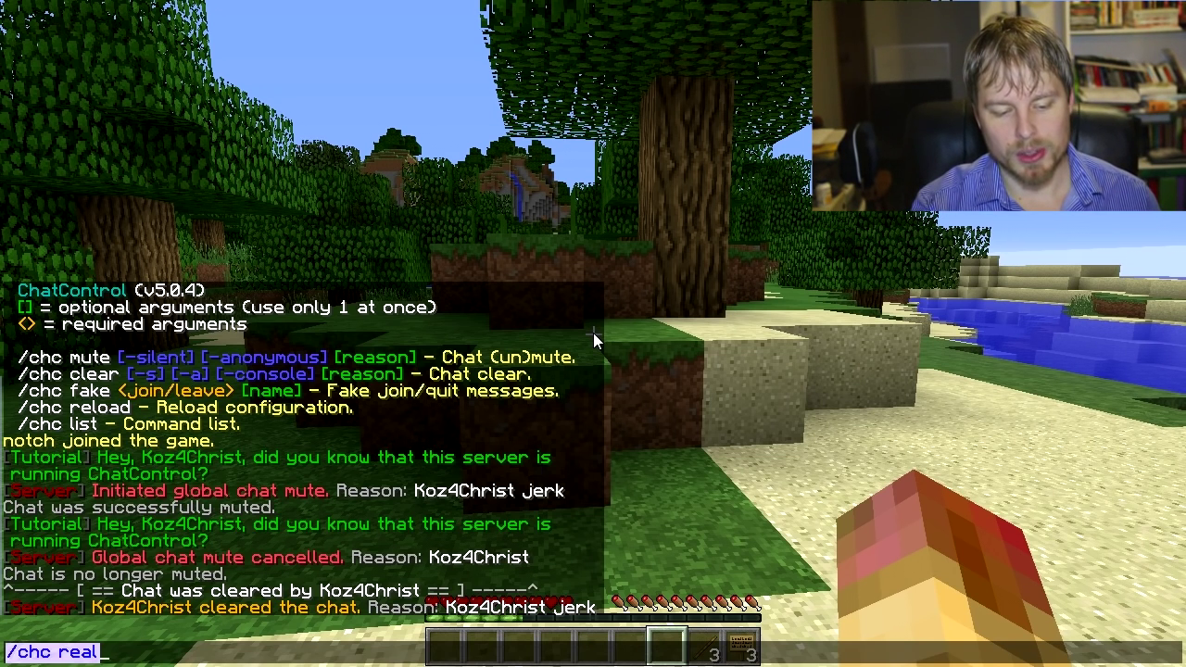
key(Escape)
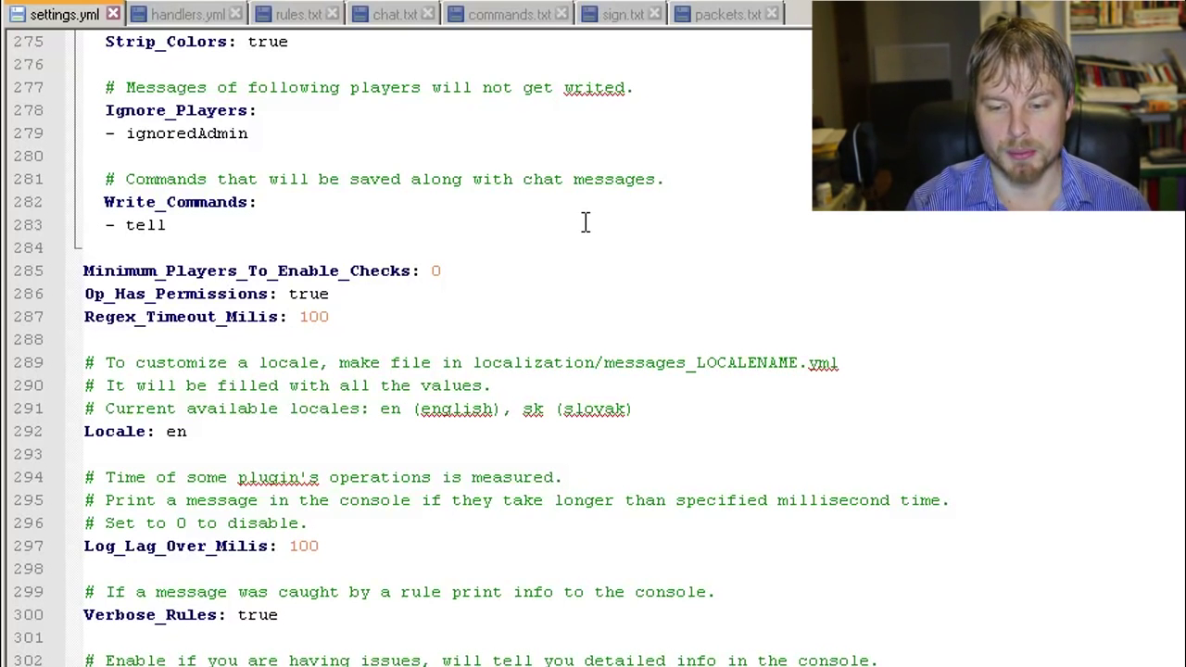
Step: In the text editor, examine the header comments and the Anti_Bot rejoin delay setting at the start of settings.yml
scroll(584, 222, up, 20)
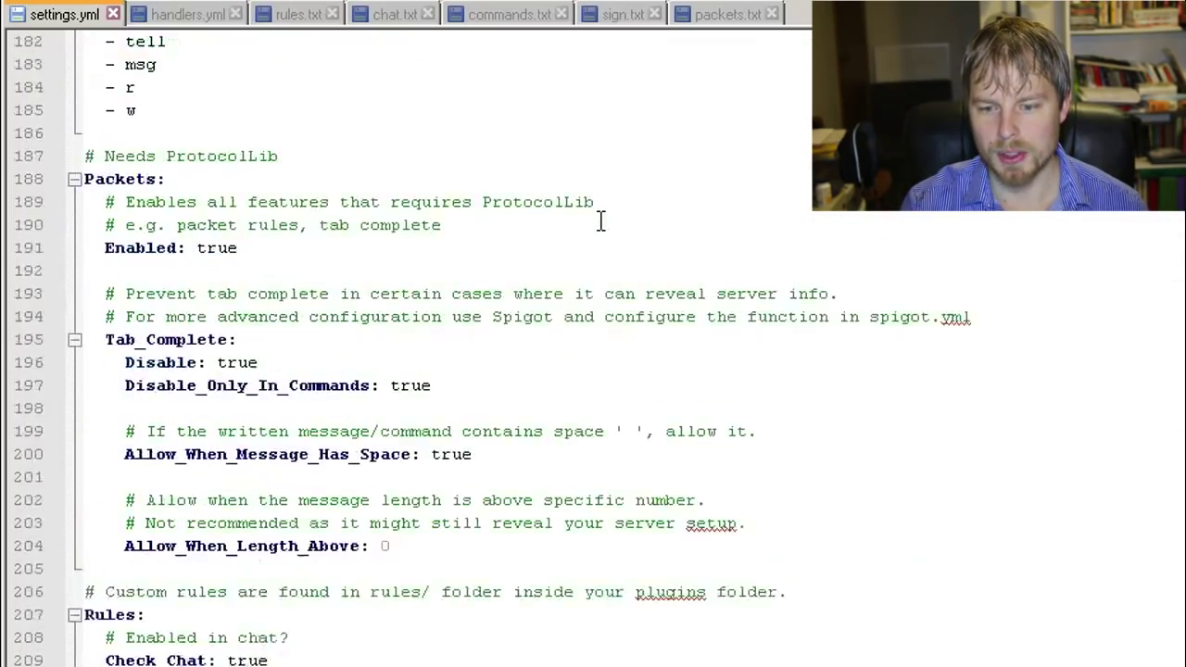
scroll(783, 236, up, 20)
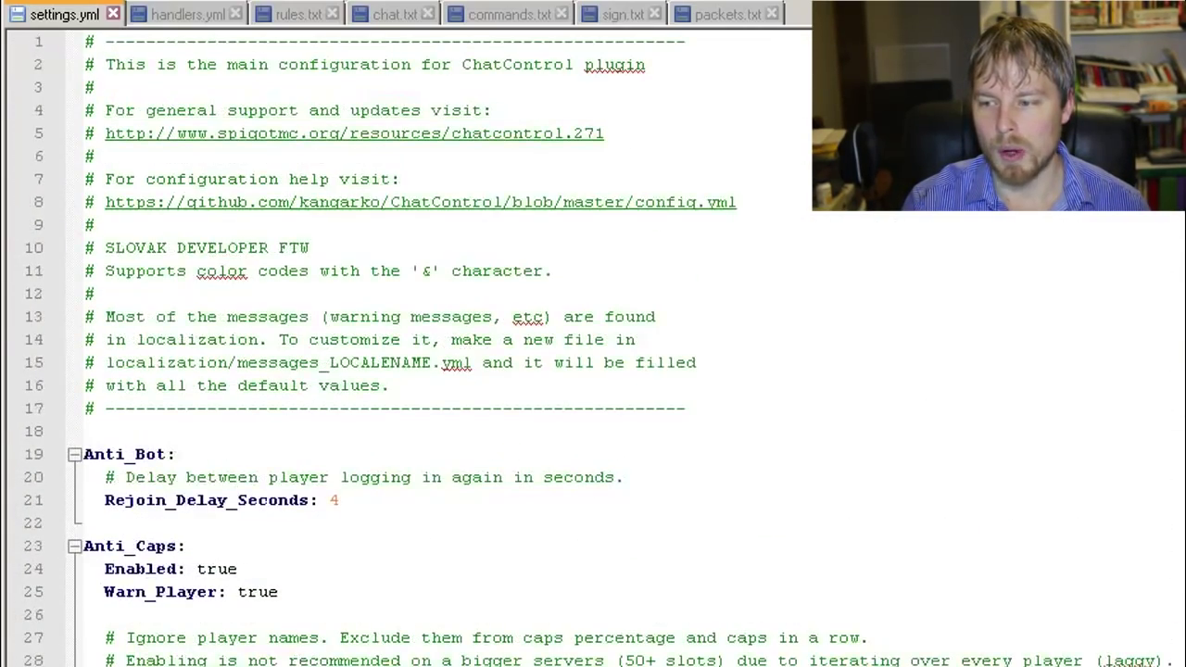
click(774, 177)
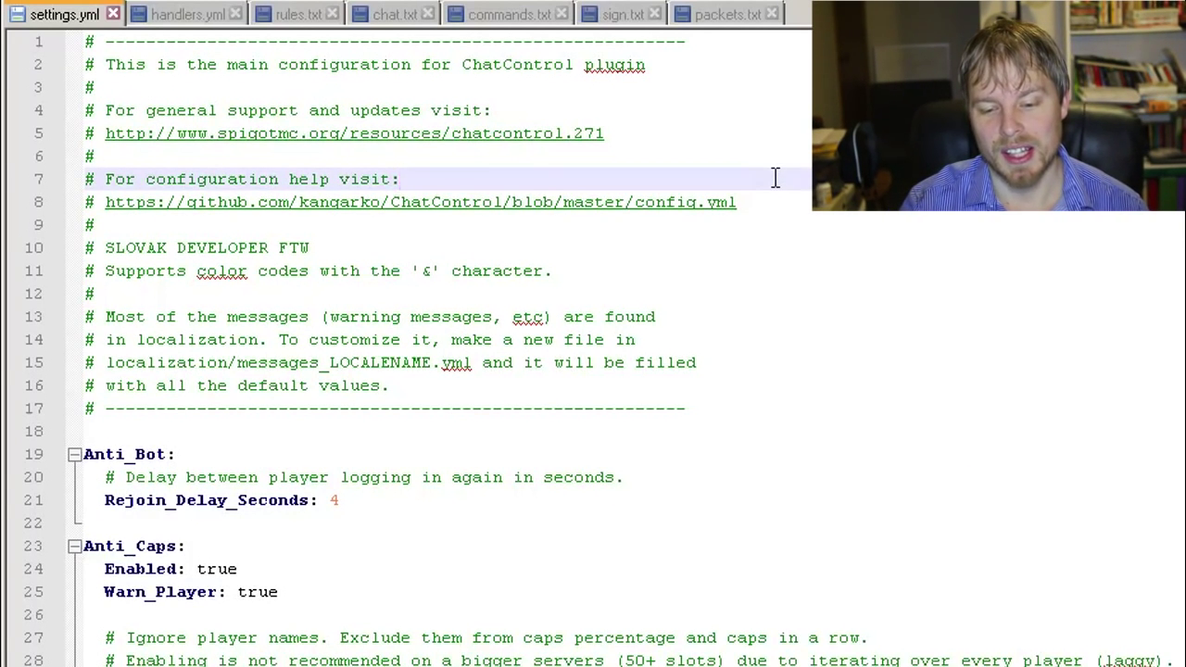
scroll(774, 176, down, 4)
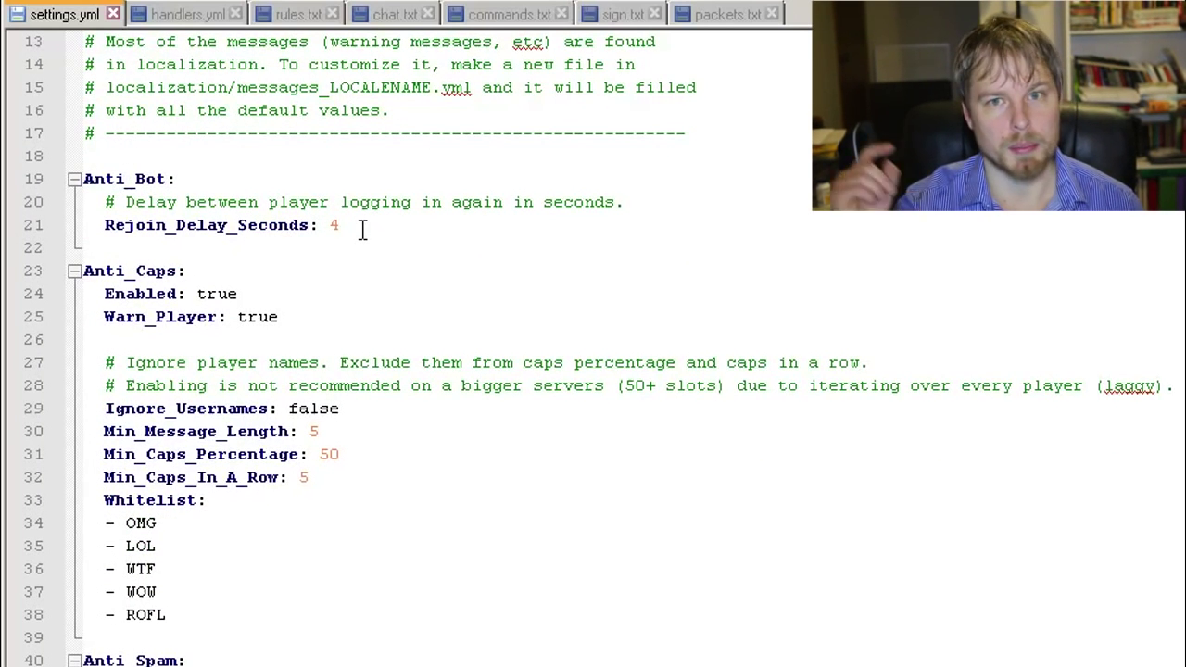
Step: Examine the Anti_Caps section of settings.yml, from the Enabled and Warn_Player options through the caps limits to the Whitelist words
scroll(362, 230, down, 3)
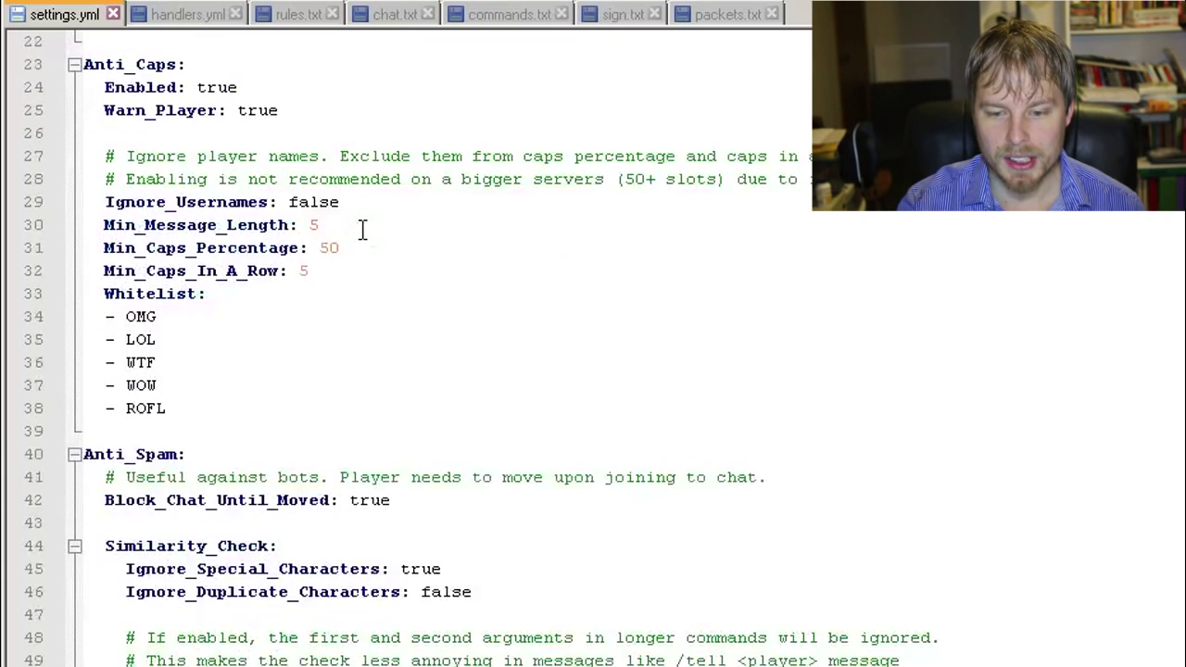
scroll(361, 228, up, 1)
click(282, 159)
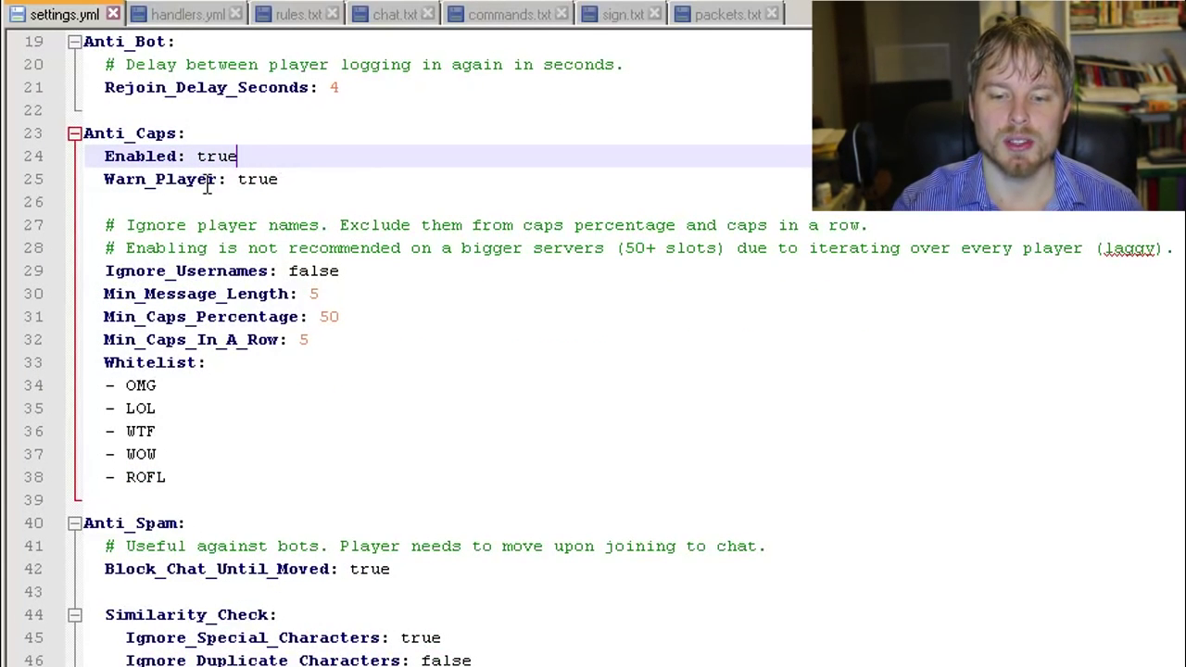
scroll(324, 158, down, 3)
scroll(405, 188, up, 2)
scroll(404, 188, up, 1)
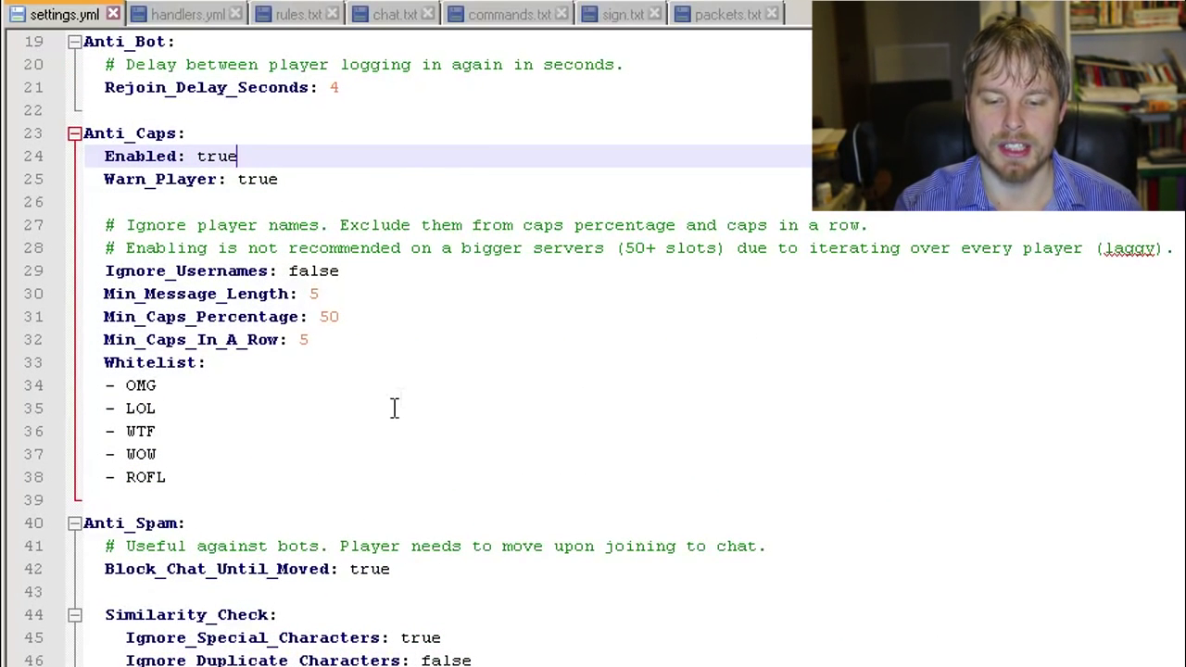
click(204, 497)
click(210, 476)
Step: Examine the Anti_Spam section, covering the movement block, similarity check, command delay and whitelists, and the chat message delay
scroll(319, 477, down, 5)
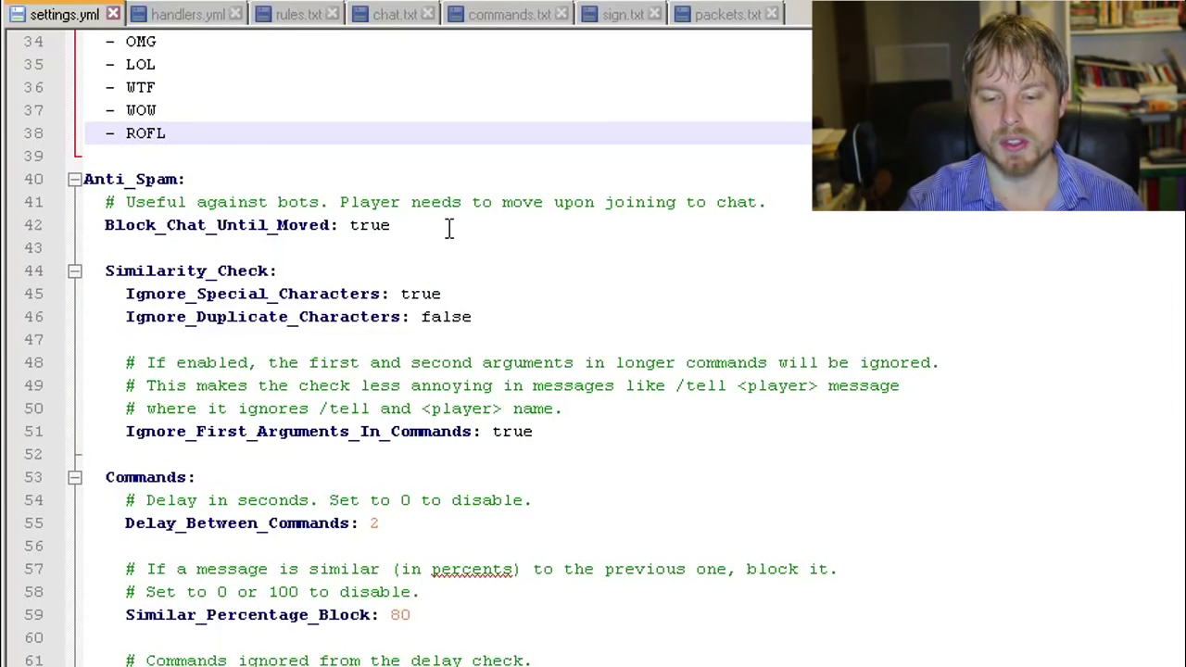
scroll(449, 230, down, 5)
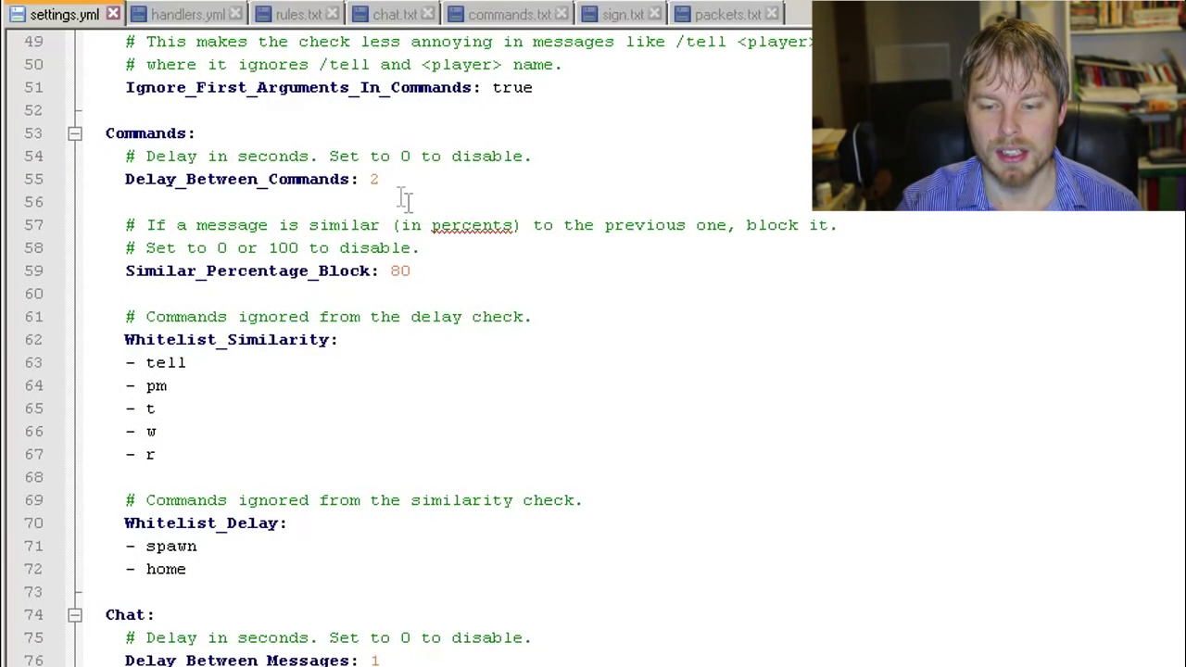
double_click(374, 179)
click(348, 343)
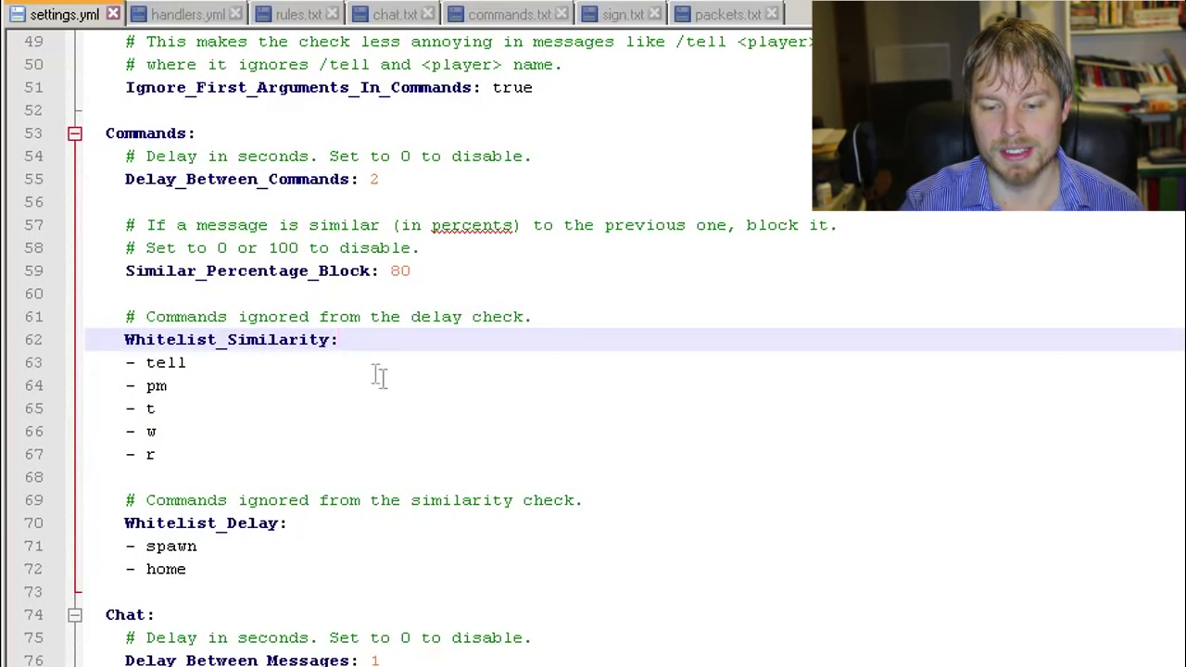
scroll(380, 370, down, 3)
click(279, 357)
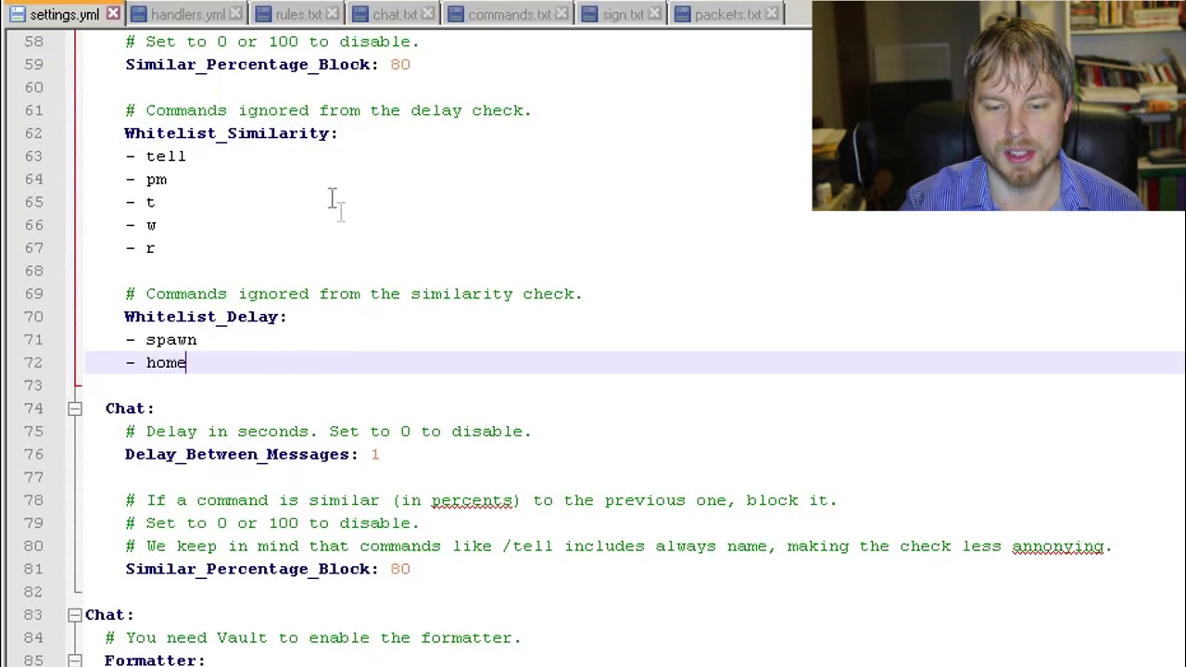
click(291, 198)
scroll(352, 299, down, 3)
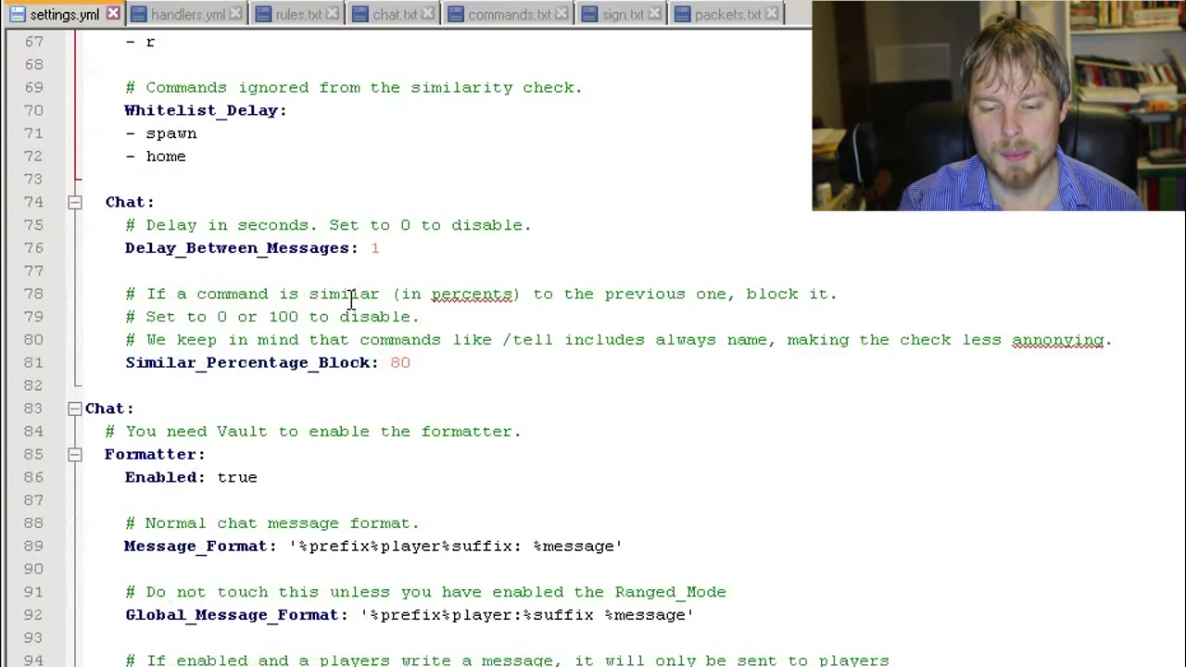
scroll(350, 302, up, 1)
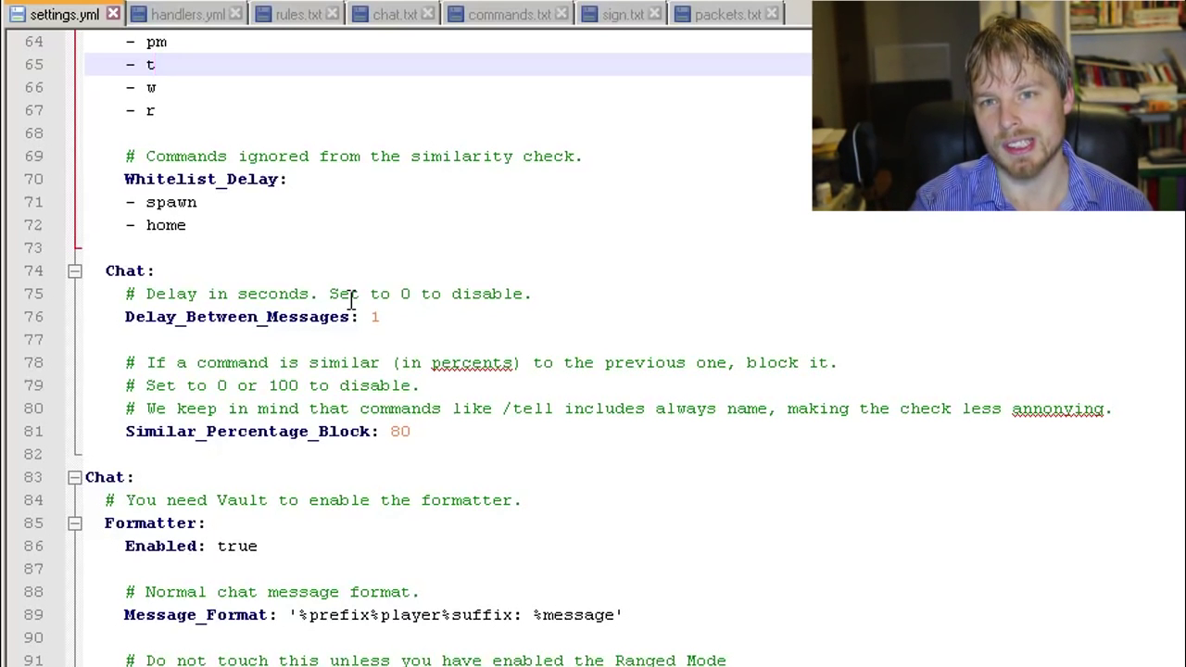
Step: Review the Chat Formatter settings, including Enabled, Message_Format, Global_Message_Format and Ranged_Mode
scroll(355, 282, down, 4)
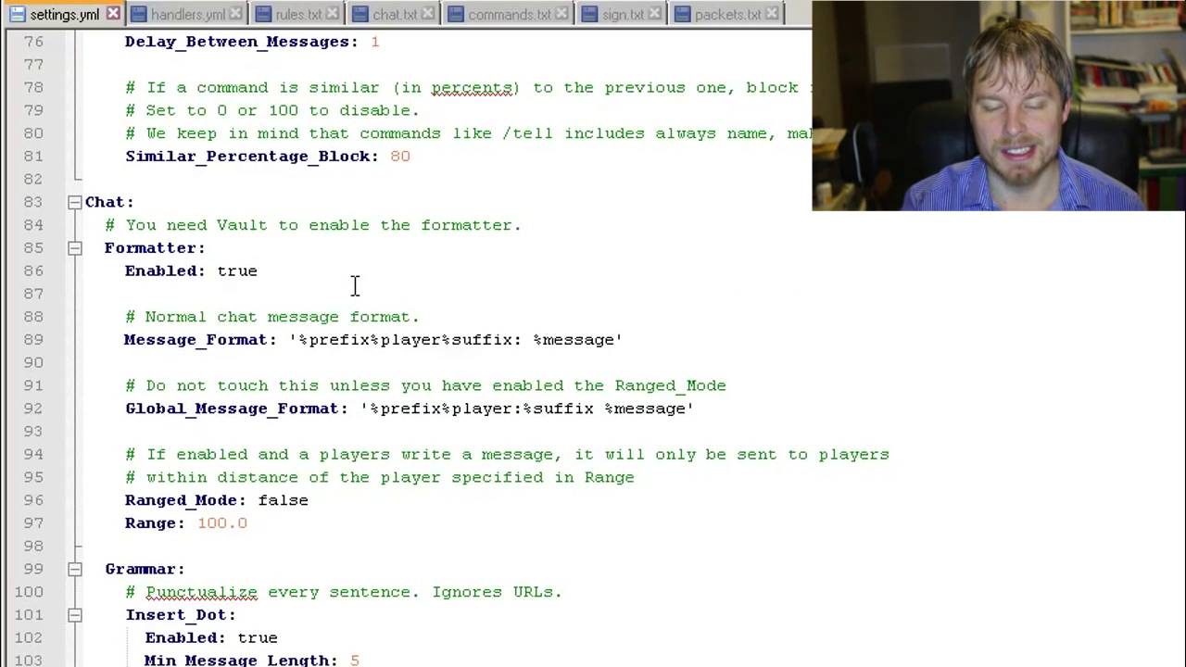
scroll(361, 286, down, 1)
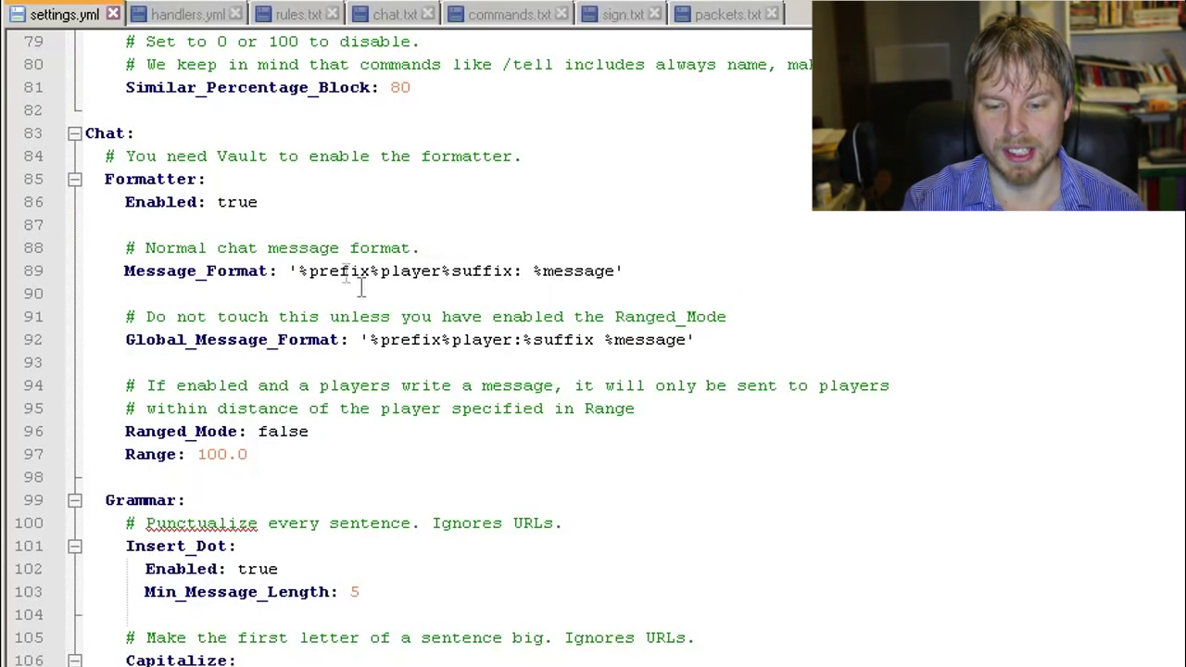
click(297, 201)
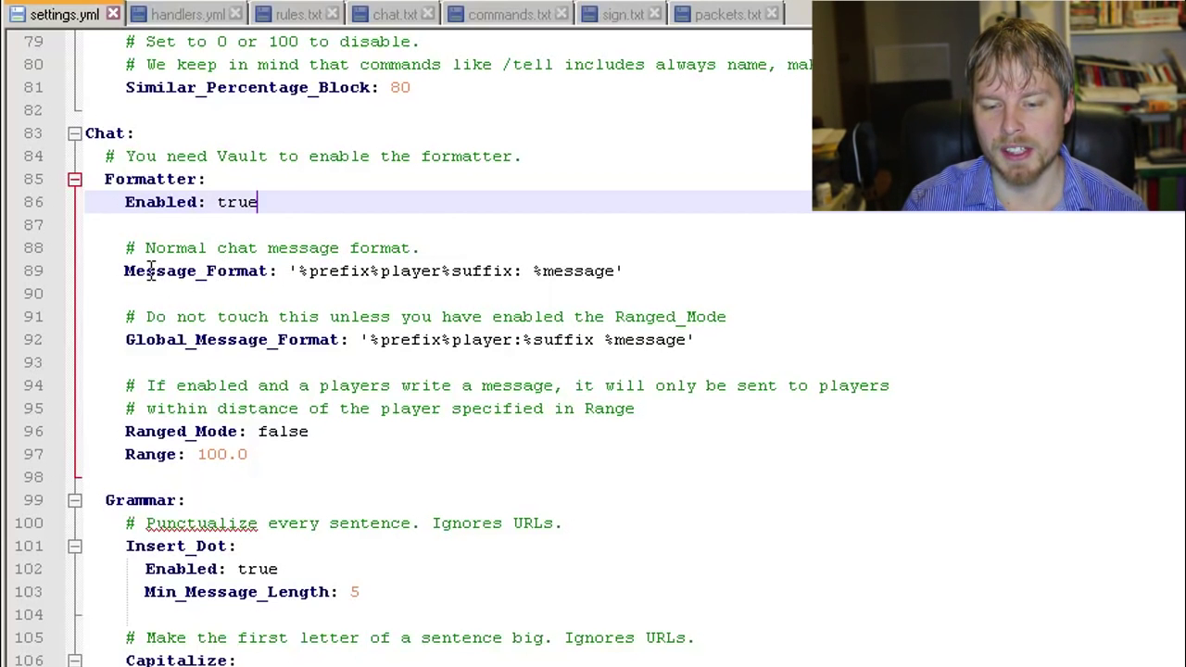
click(343, 268)
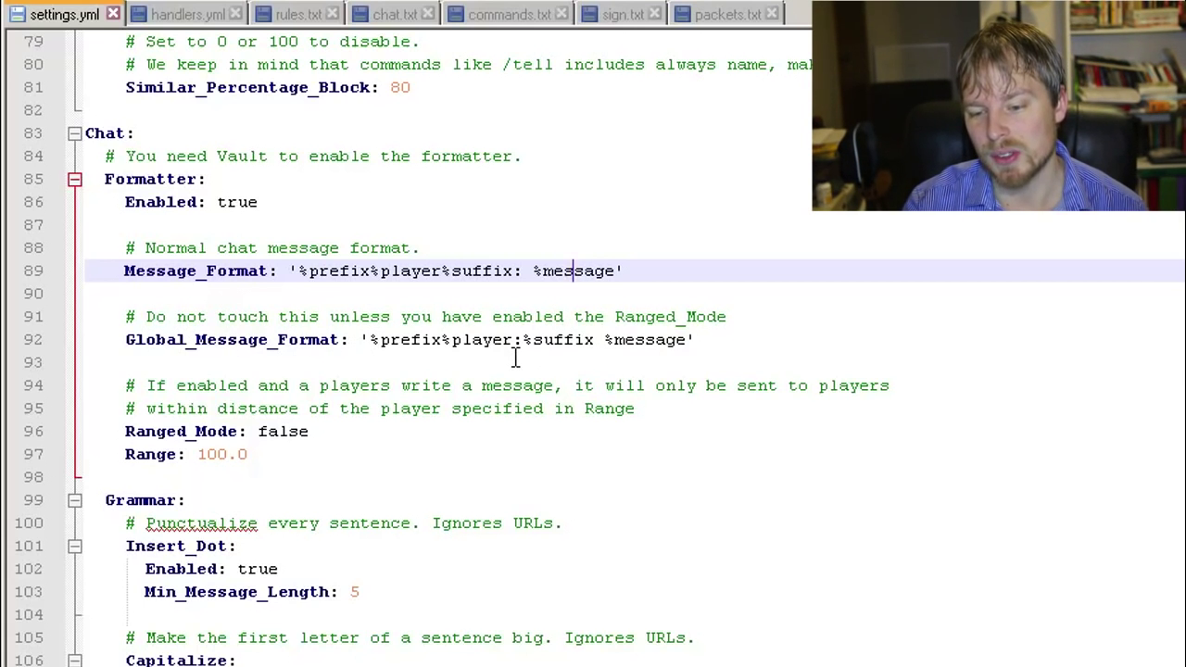
click(331, 431)
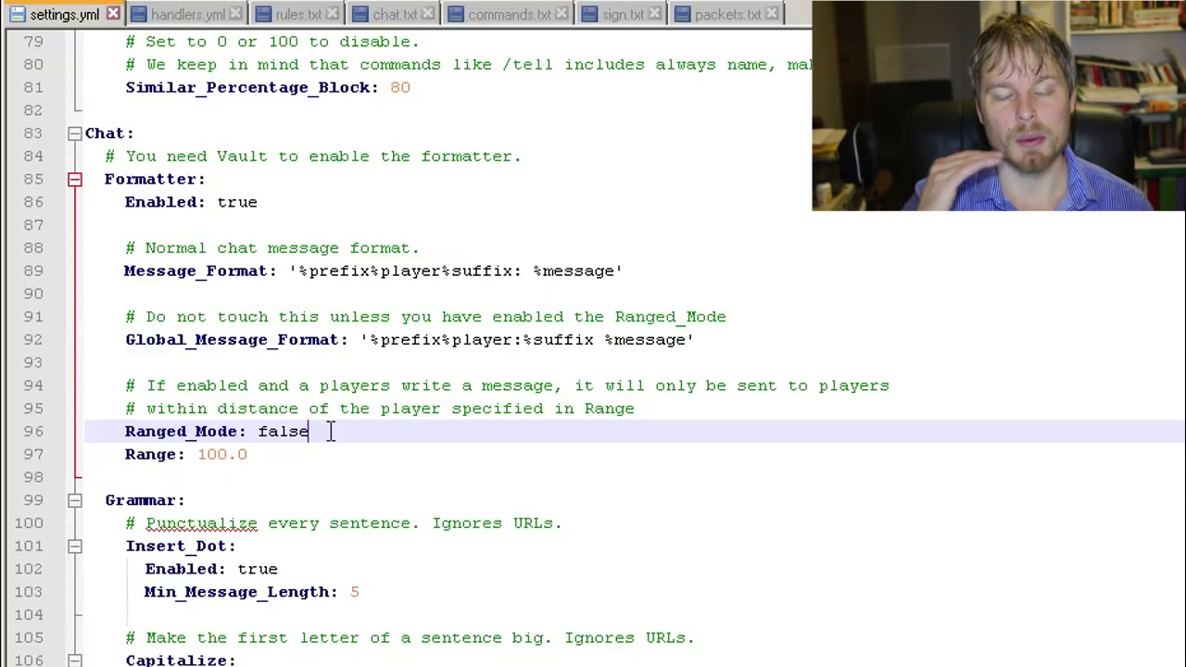
Step: Review the Grammar options for Insert_Dot and Capitalize, and the Clear section's Broadcast, staff and console line settings
scroll(330, 430, down, 3)
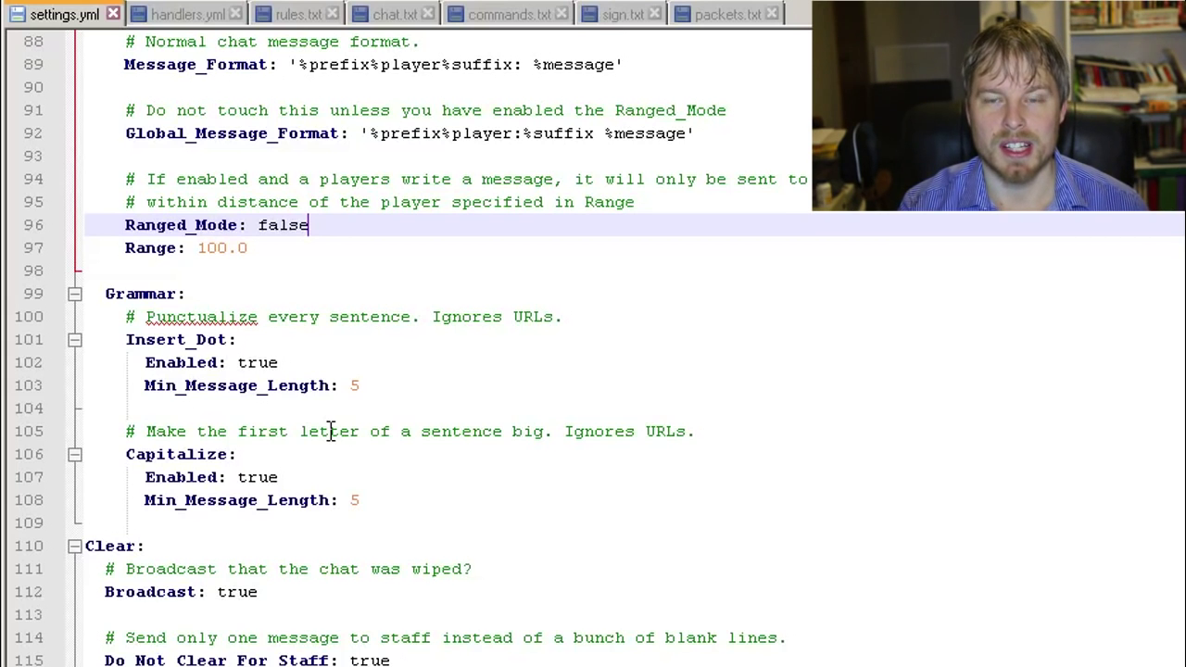
scroll(330, 432, down, 1)
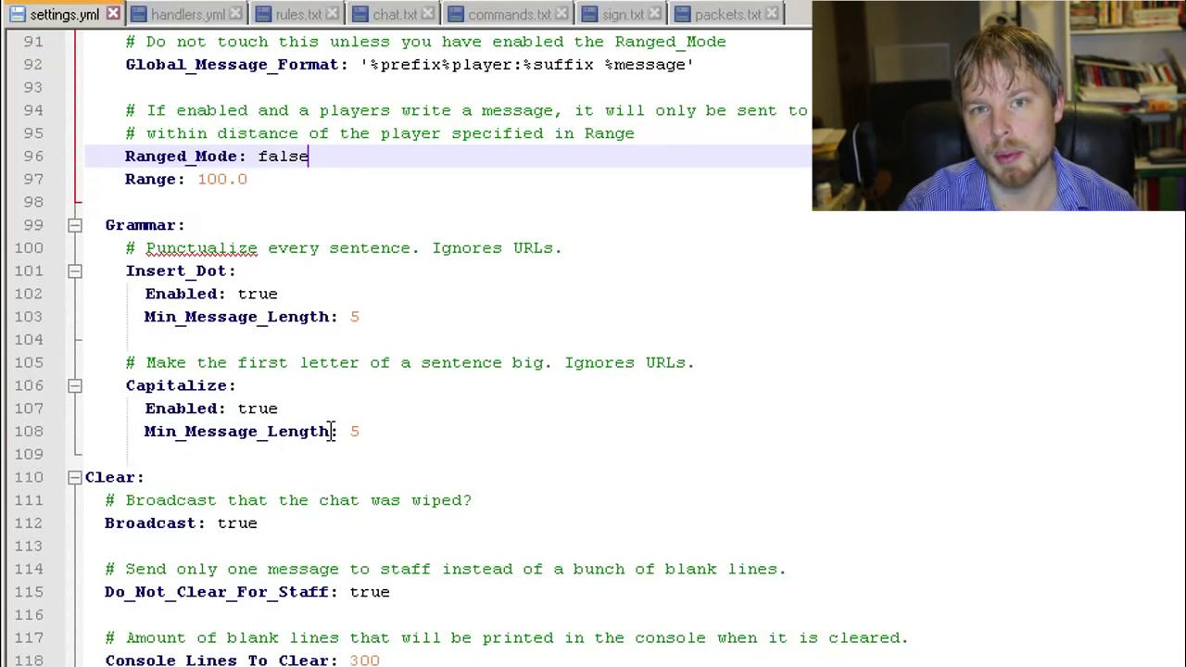
scroll(331, 432, down, 3)
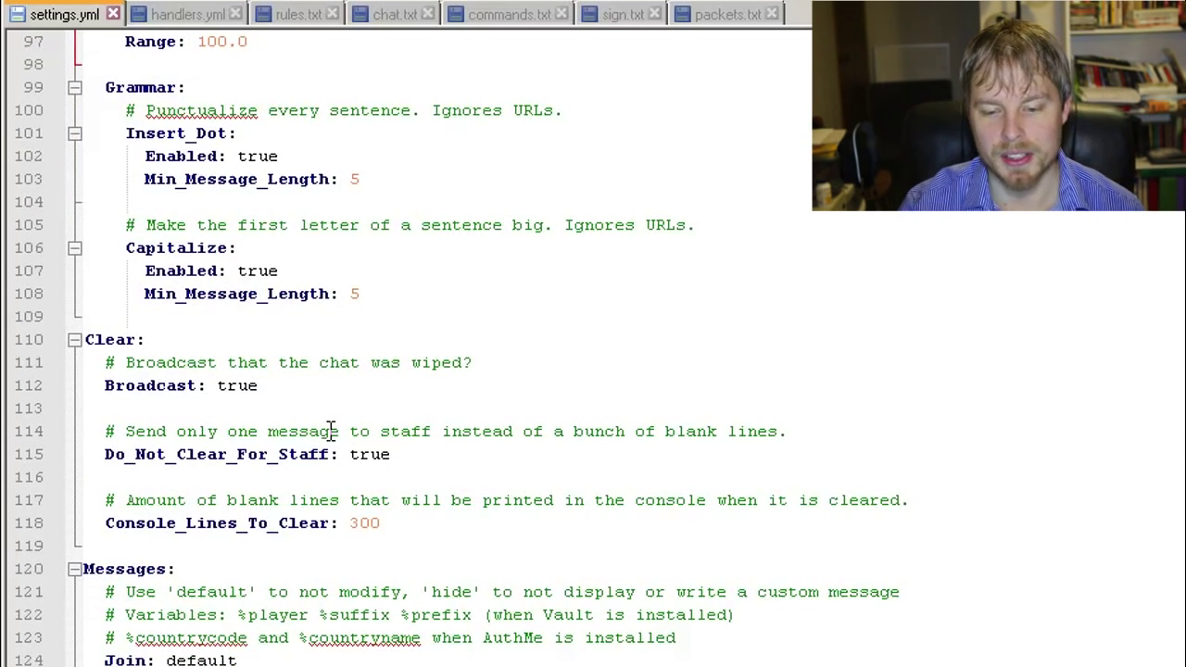
click(312, 325)
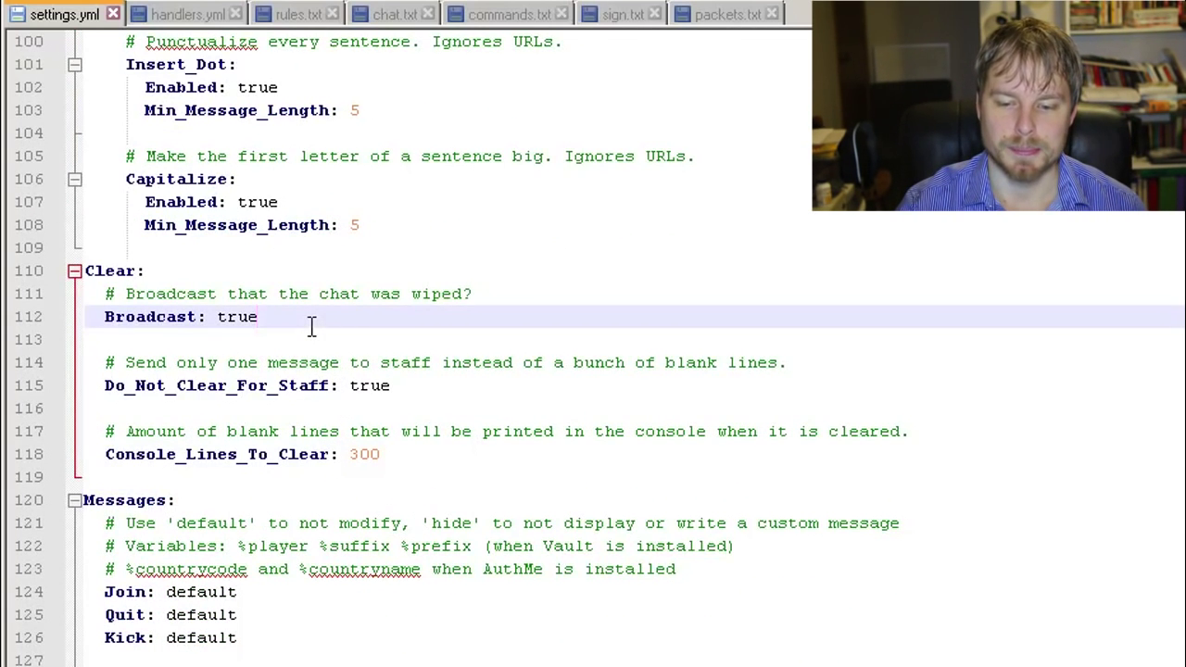
scroll(317, 418, down, 2)
scroll(212, 328, down, 1)
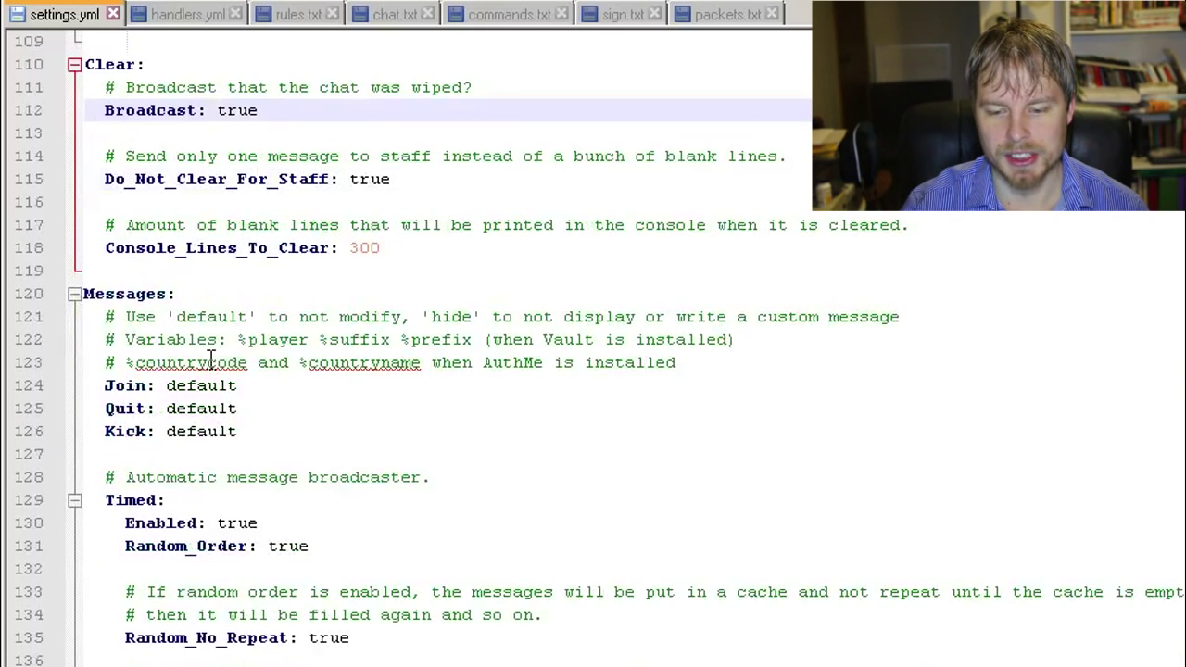
Step: Examine the Join, Quit and Kick entries in the Messages section, highlighting all three lines
scroll(288, 416, down, 1)
double_click(174, 362)
drag(174, 362, 83, 316)
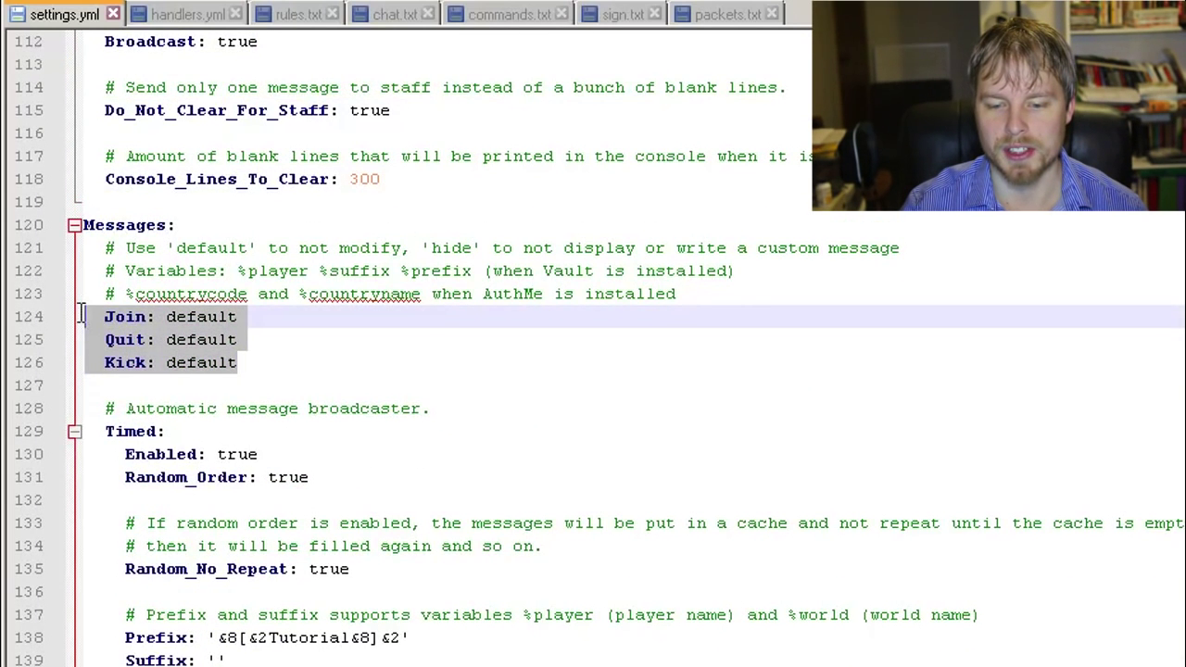
click(288, 341)
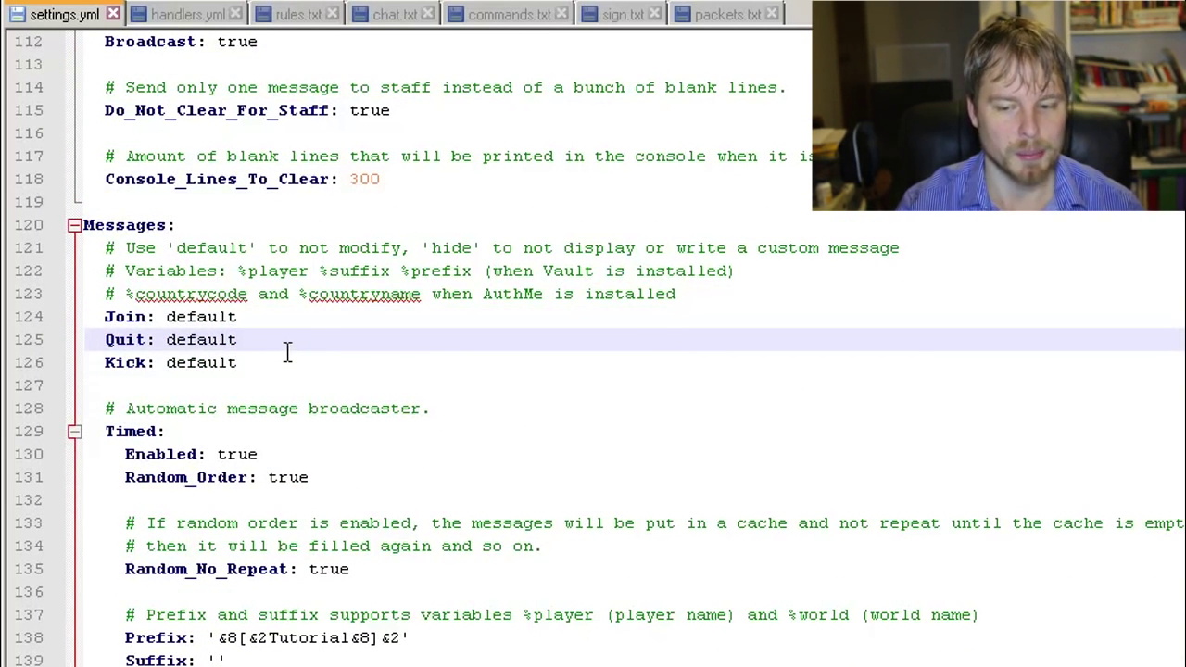
click(284, 358)
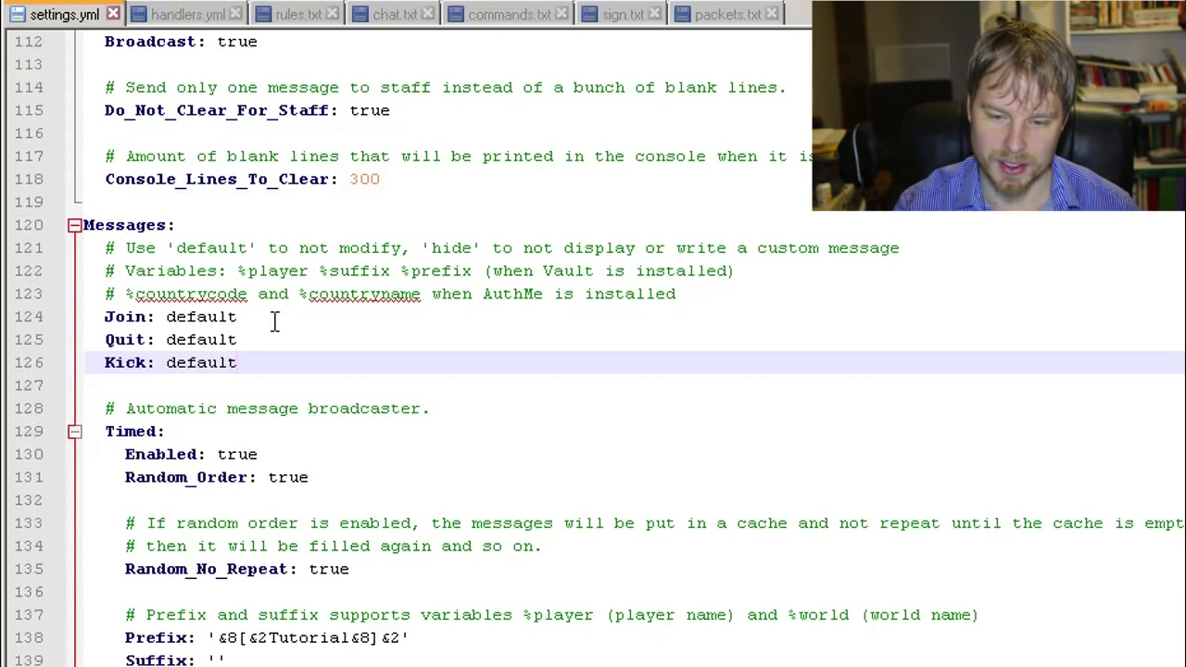
scroll(274, 324, down, 2)
scroll(274, 329, up, 1)
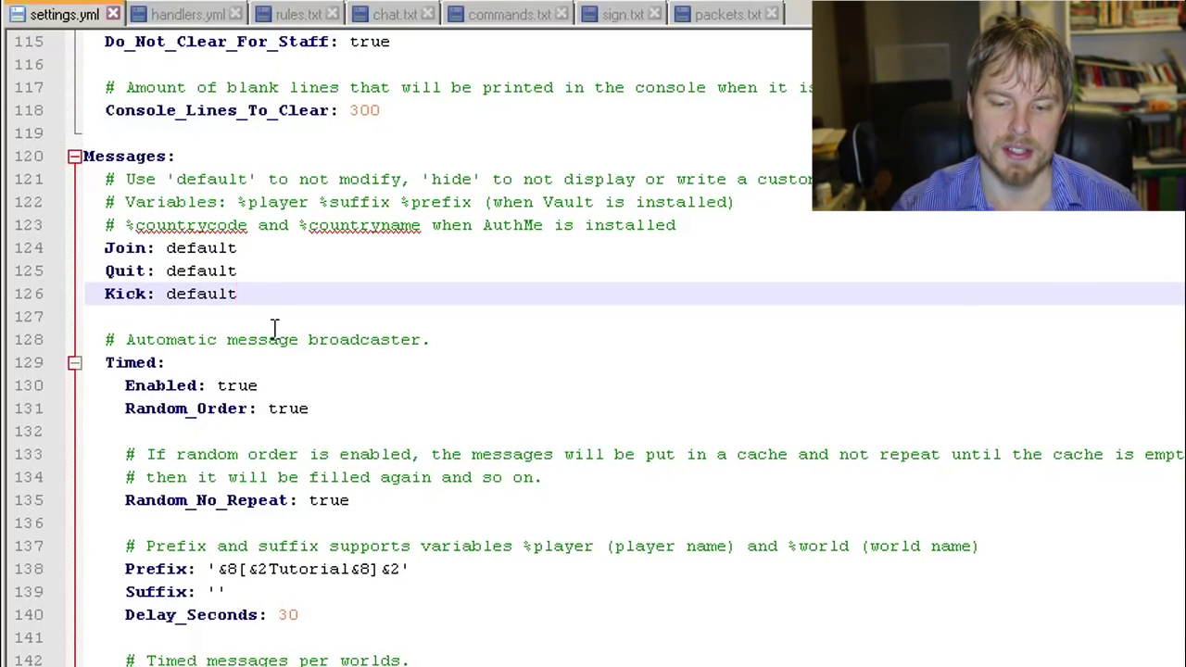
Step: Examine the Timed message broadcaster settings, highlighting the Enabled, Random_Order and Delay_Seconds values and checking Random_No_Repeat
scroll(273, 328, down, 1)
click(222, 291)
scroll(223, 288, down, 2)
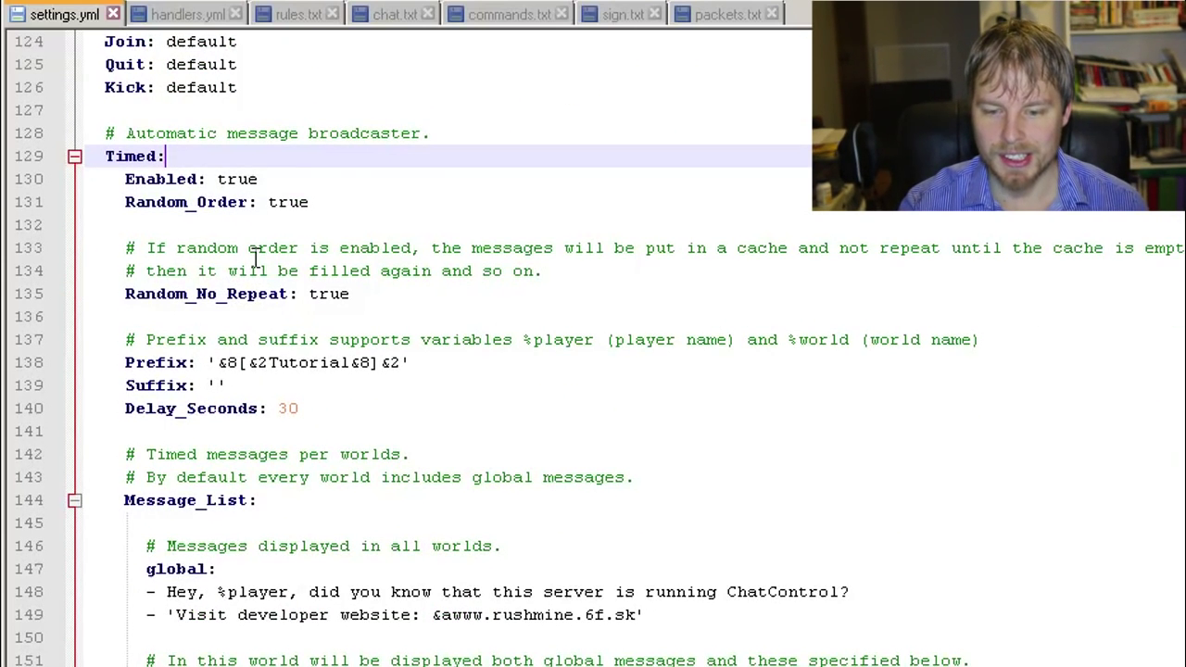
click(267, 178)
drag(268, 179, 206, 179)
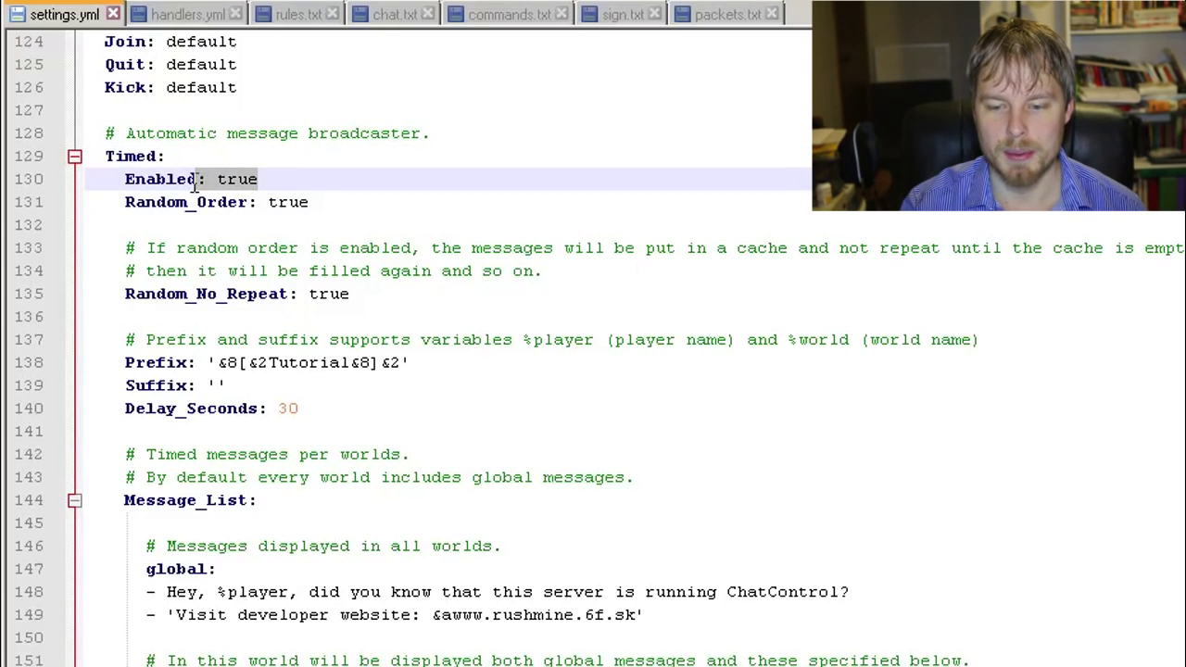
drag(308, 200, 272, 196)
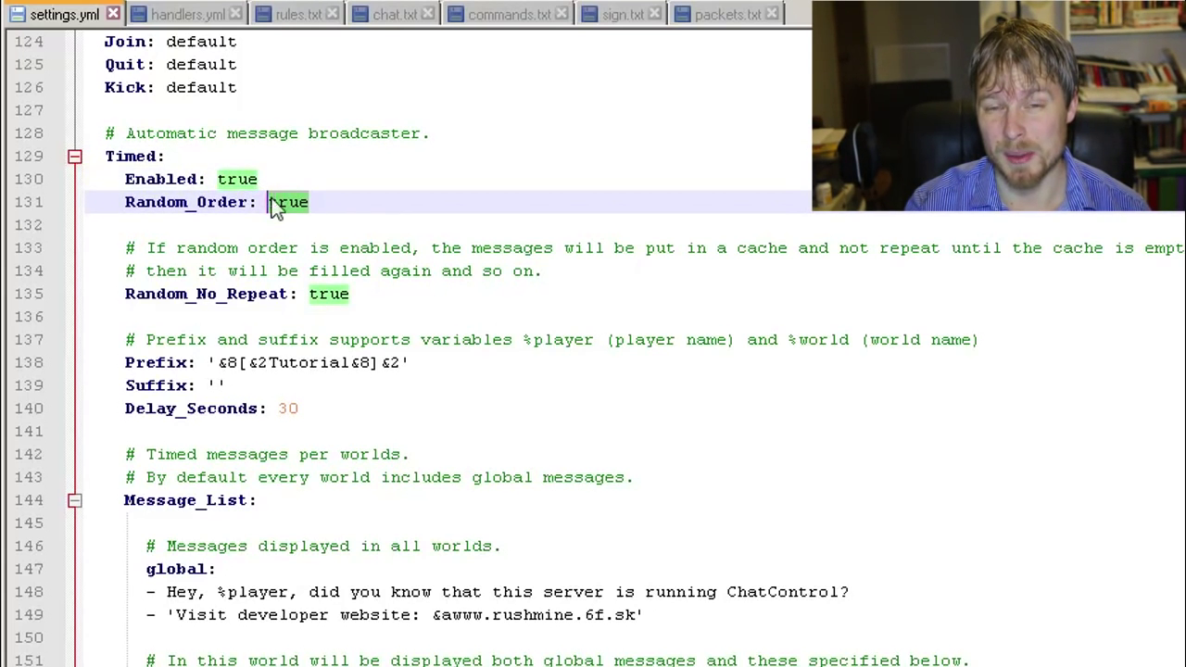
click(378, 294)
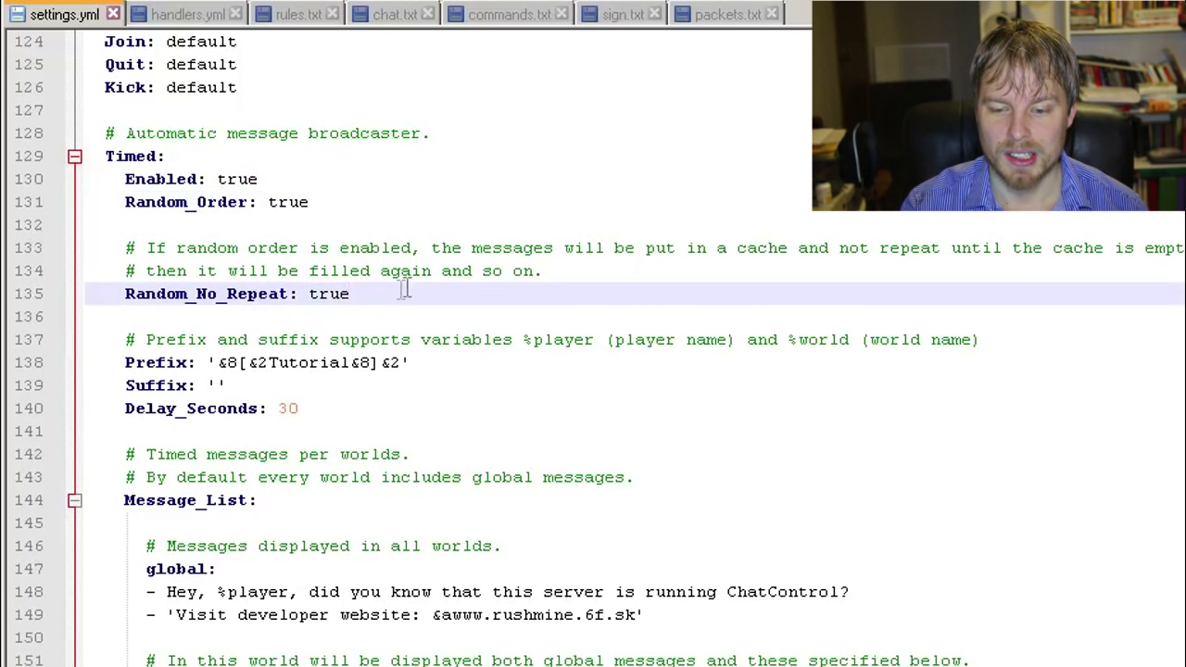
scroll(405, 287, down, 1)
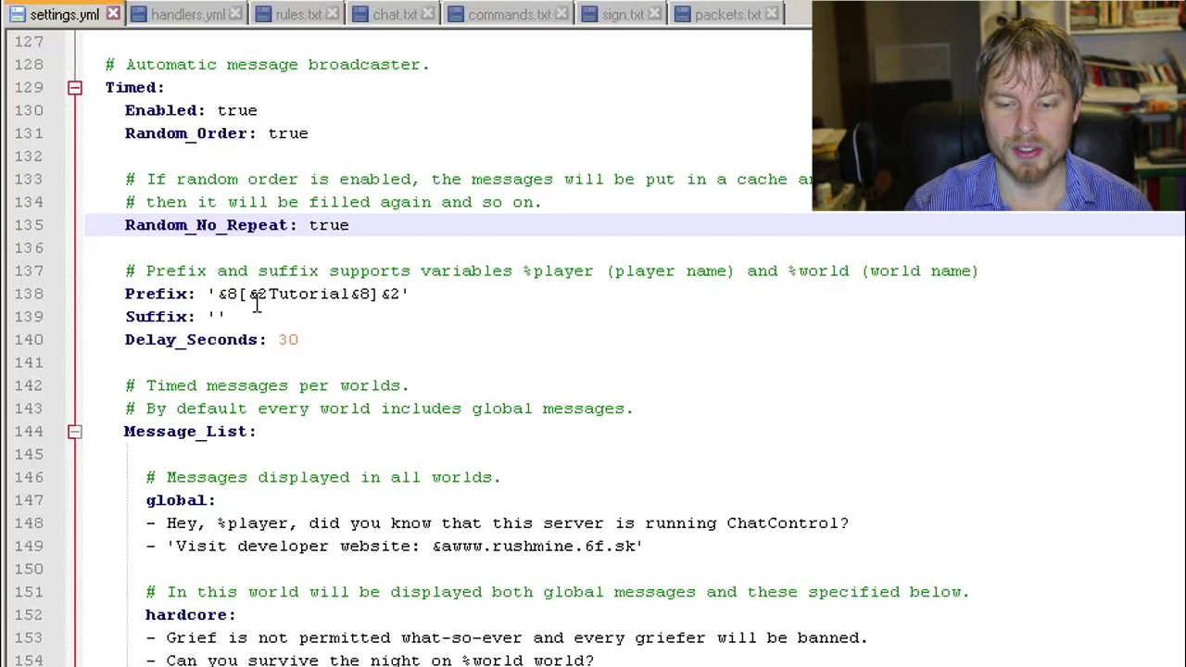
drag(312, 342, 285, 343)
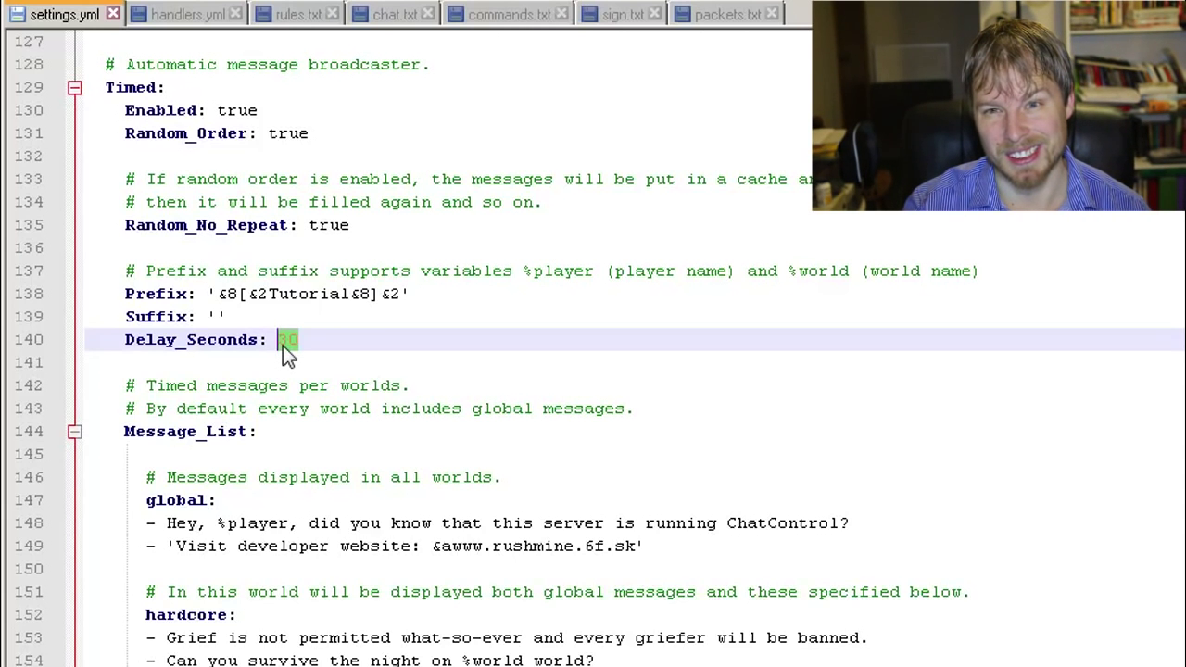
Step: Examine the global and hardcore world entries in the timed Message_List, highlighting the hardcore key and its two messages
scroll(315, 333, down, 3)
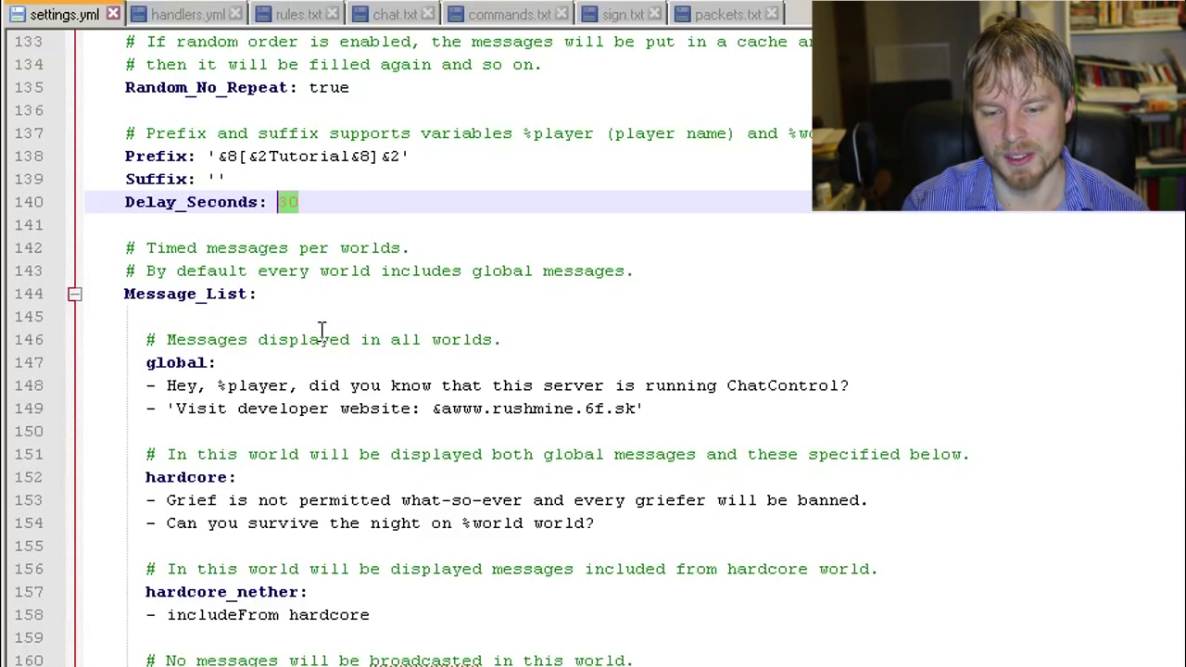
click(247, 298)
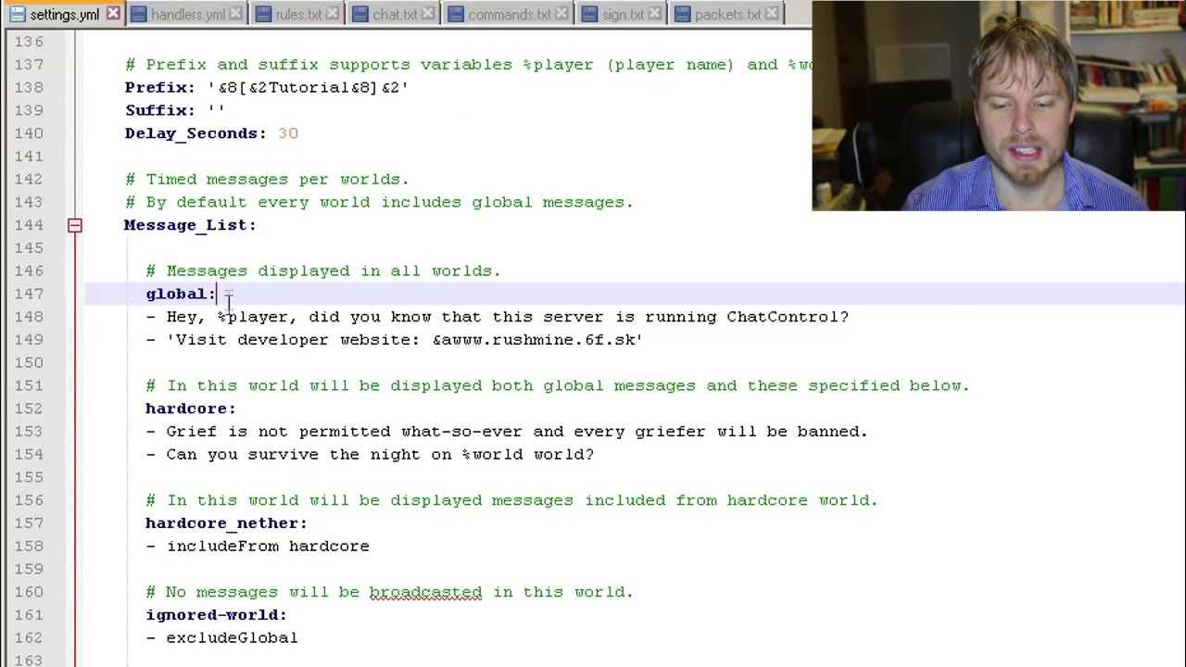
drag(239, 408, 136, 408)
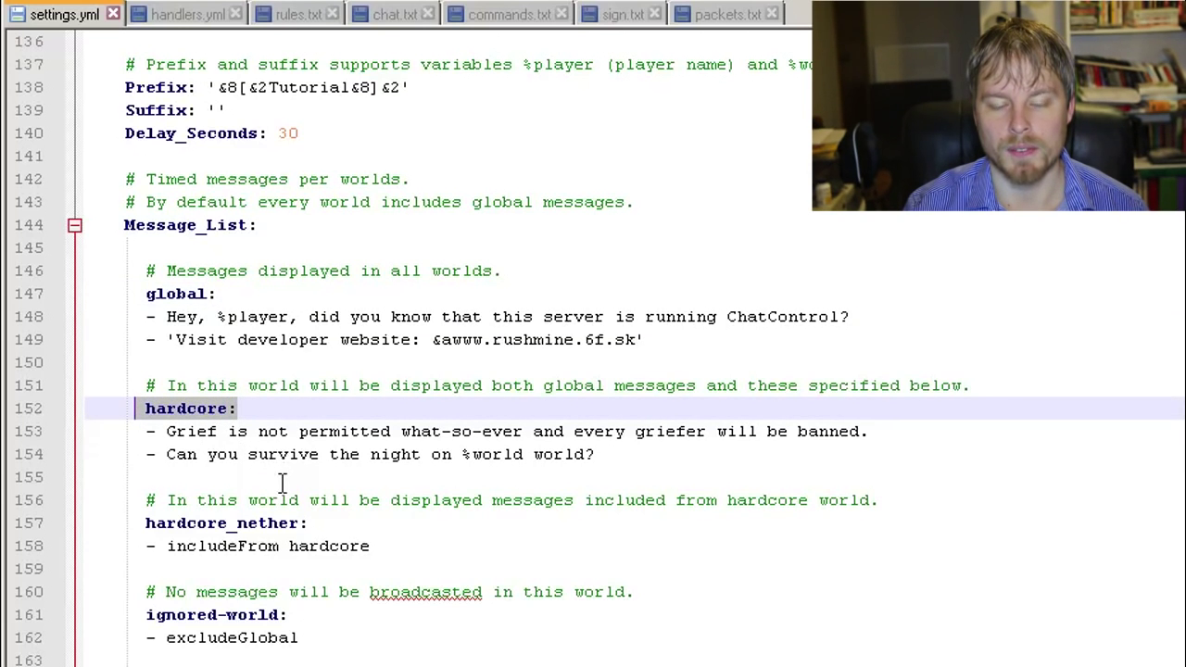
scroll(278, 477, down, 1)
scroll(283, 454, up, 1)
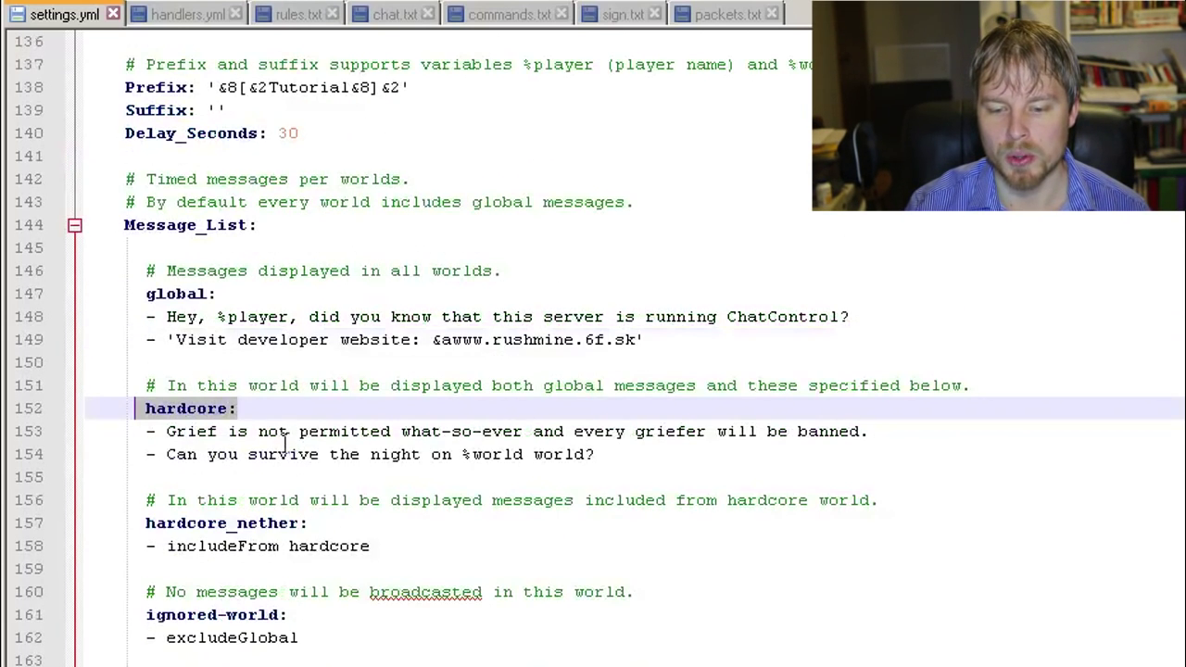
click(197, 407)
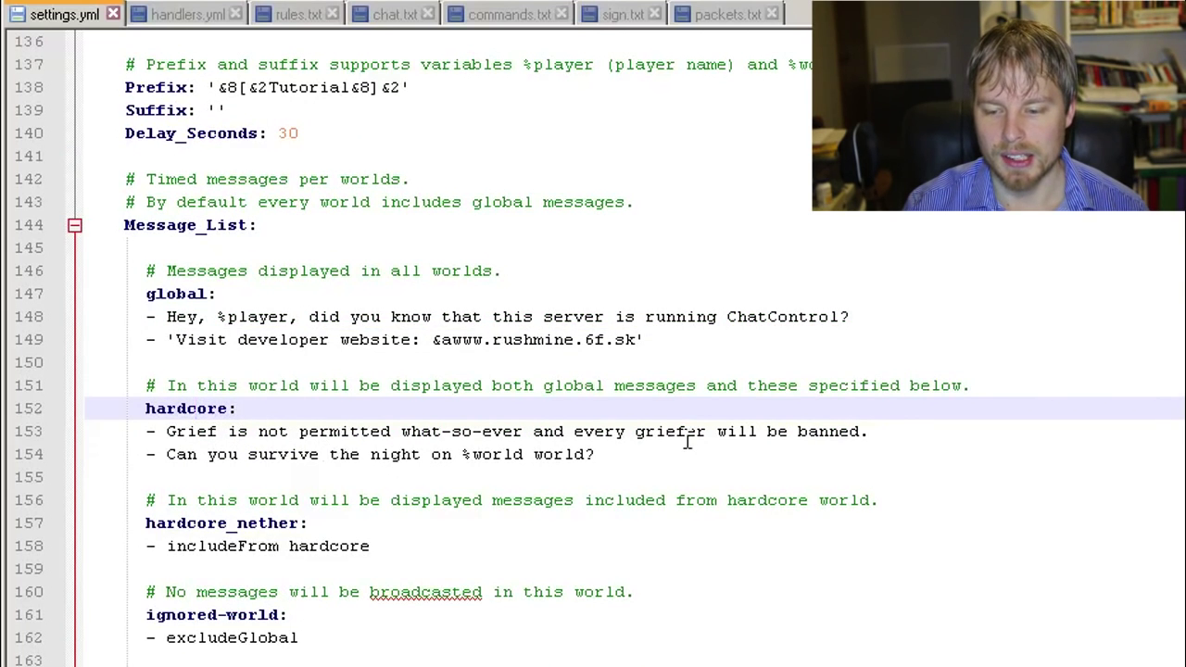
drag(658, 454, 169, 443)
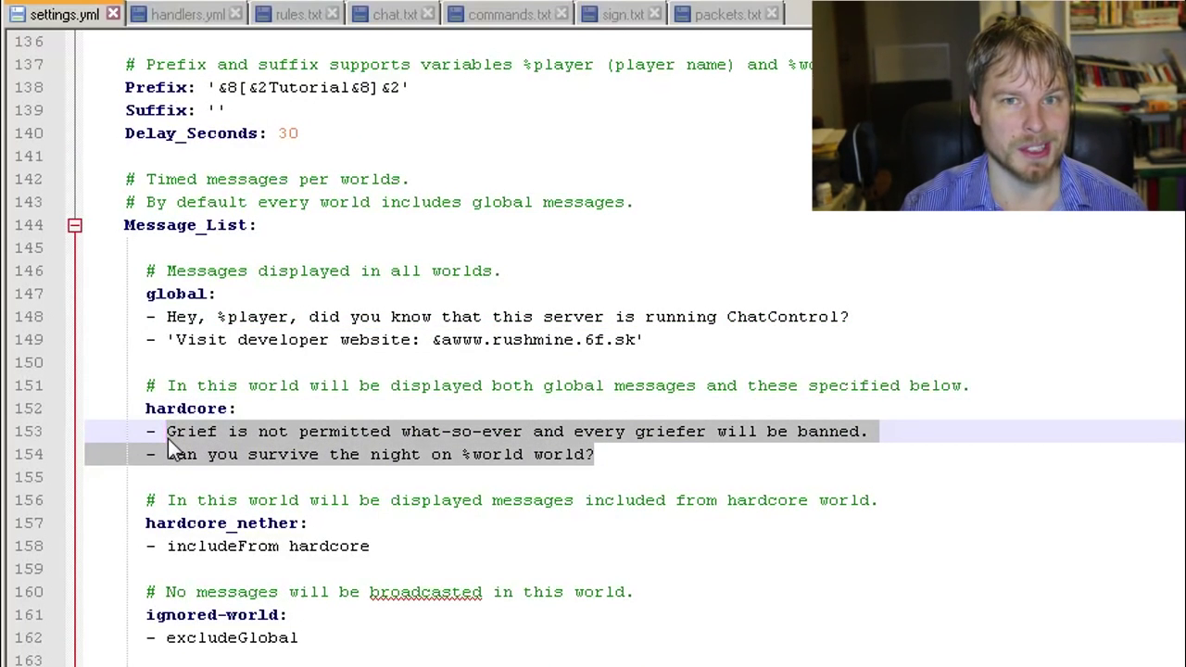
Step: Examine the remaining timed Message_List worlds, highlighting excludeGlobal and the welcome message under the creative world
click(339, 408)
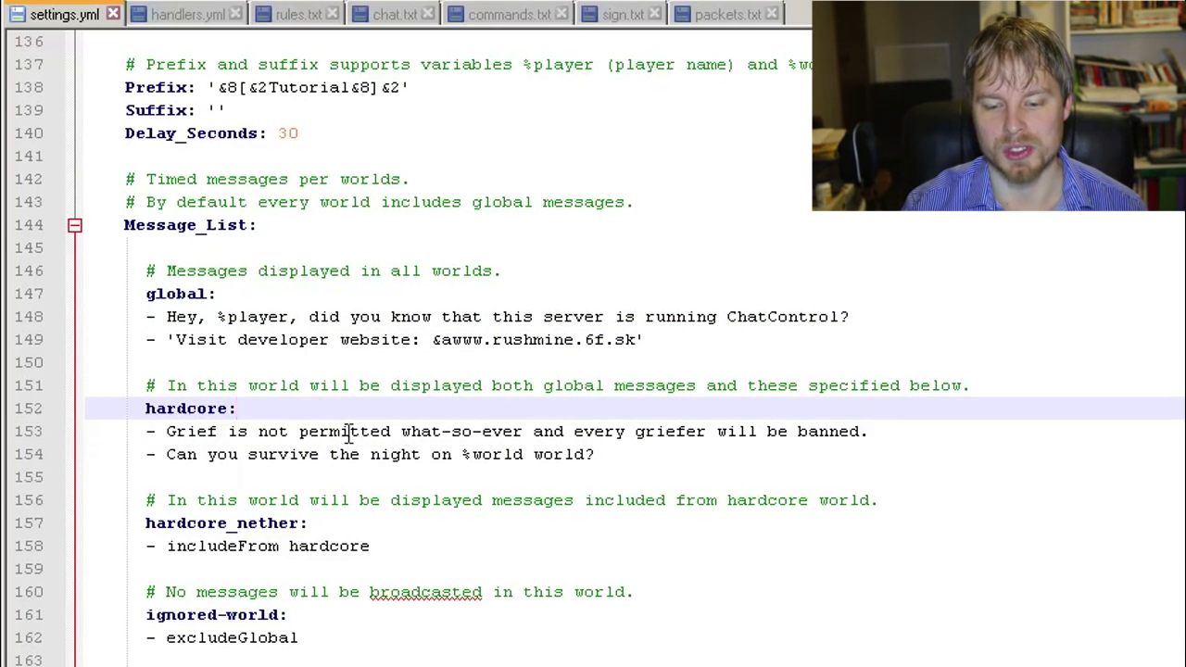
scroll(347, 432, down, 3)
click(341, 524)
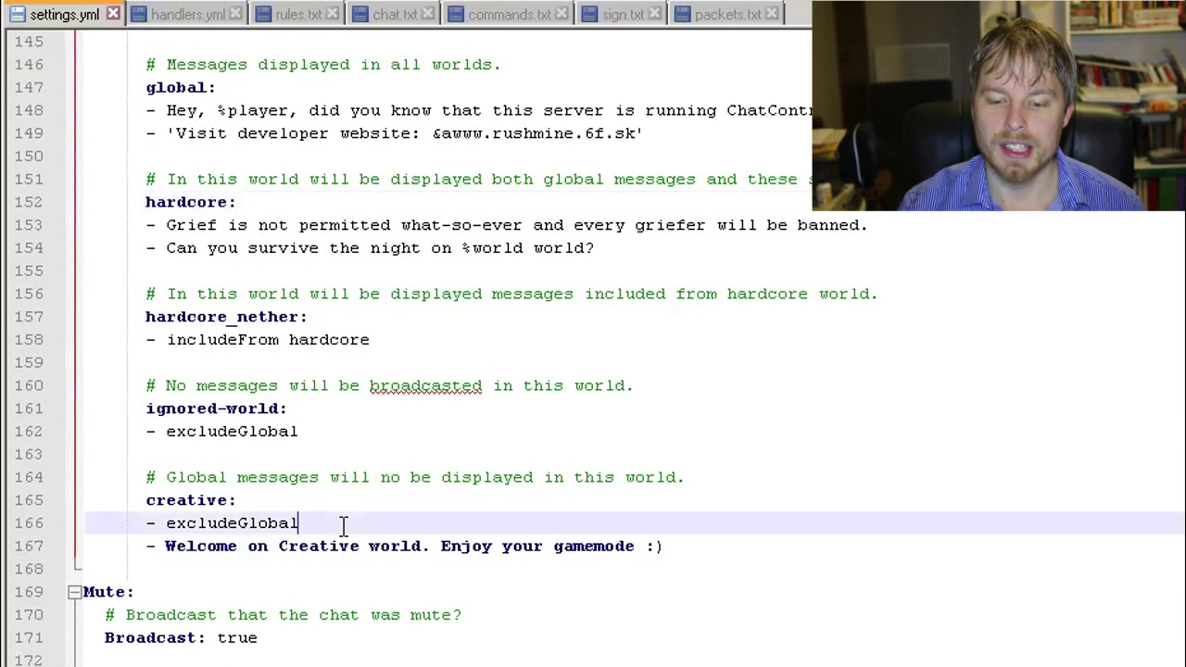
drag(329, 524, 166, 524)
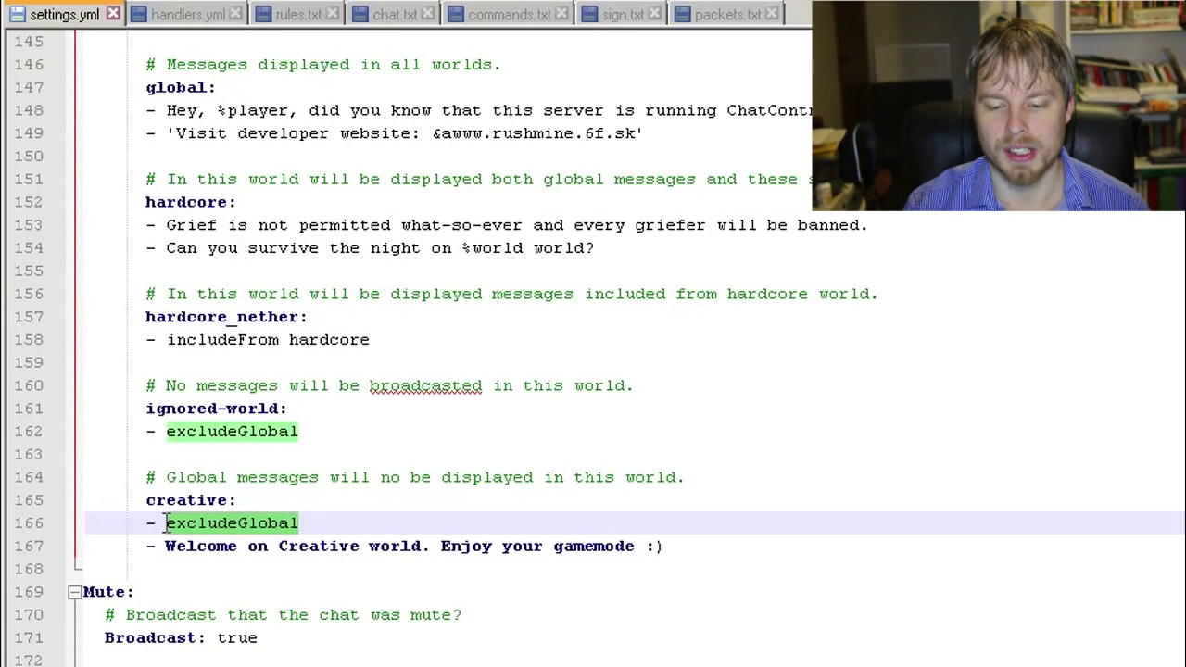
click(248, 526)
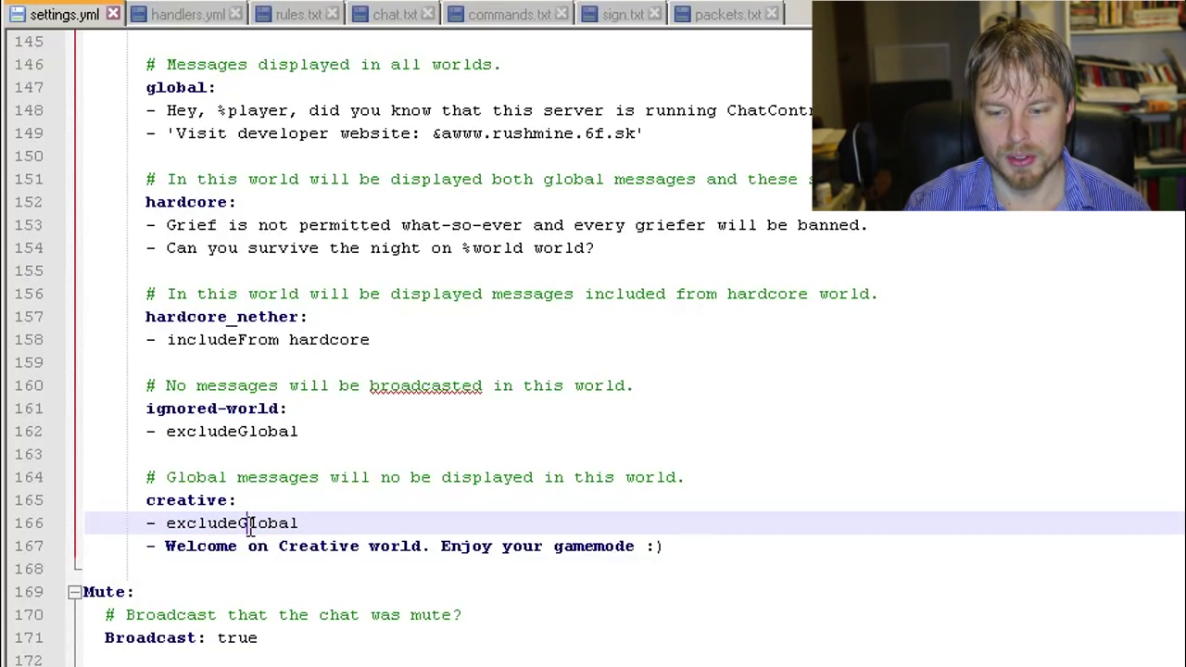
scroll(291, 435, up, 1)
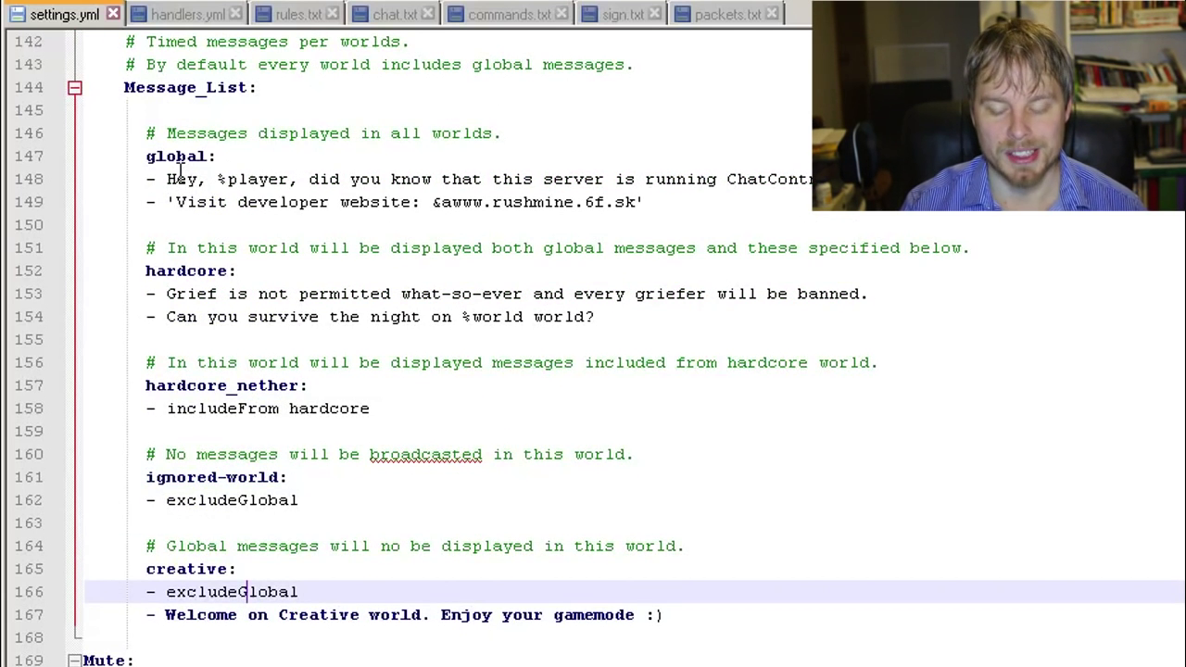
drag(299, 591, 603, 630)
click(515, 566)
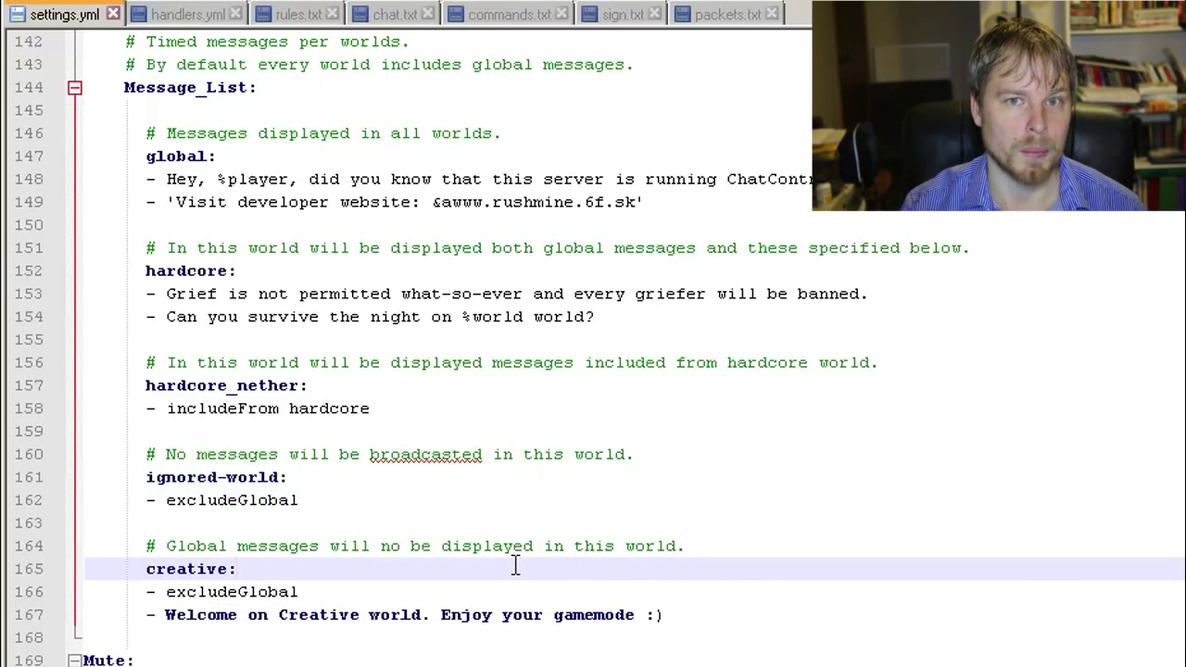
Step: Review the Mute section's broadcast, silence and disabled command settings, and the Packets section's Tab_Complete options
scroll(515, 567, down, 7)
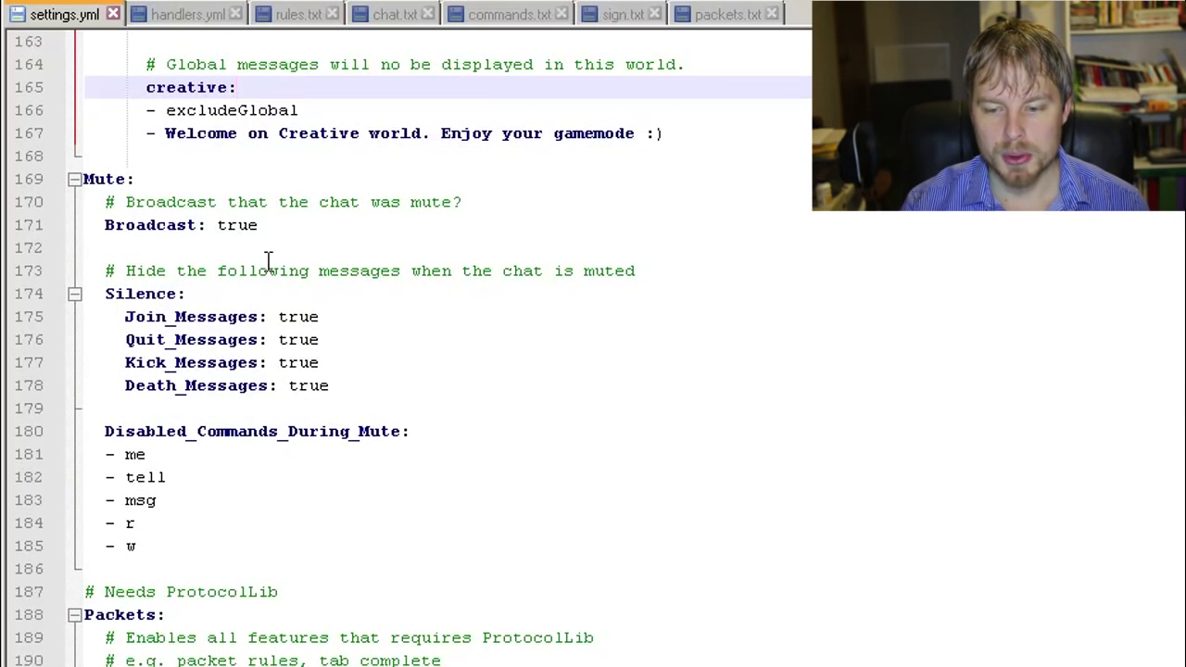
scroll(306, 282, down, 1)
scroll(305, 282, down, 5)
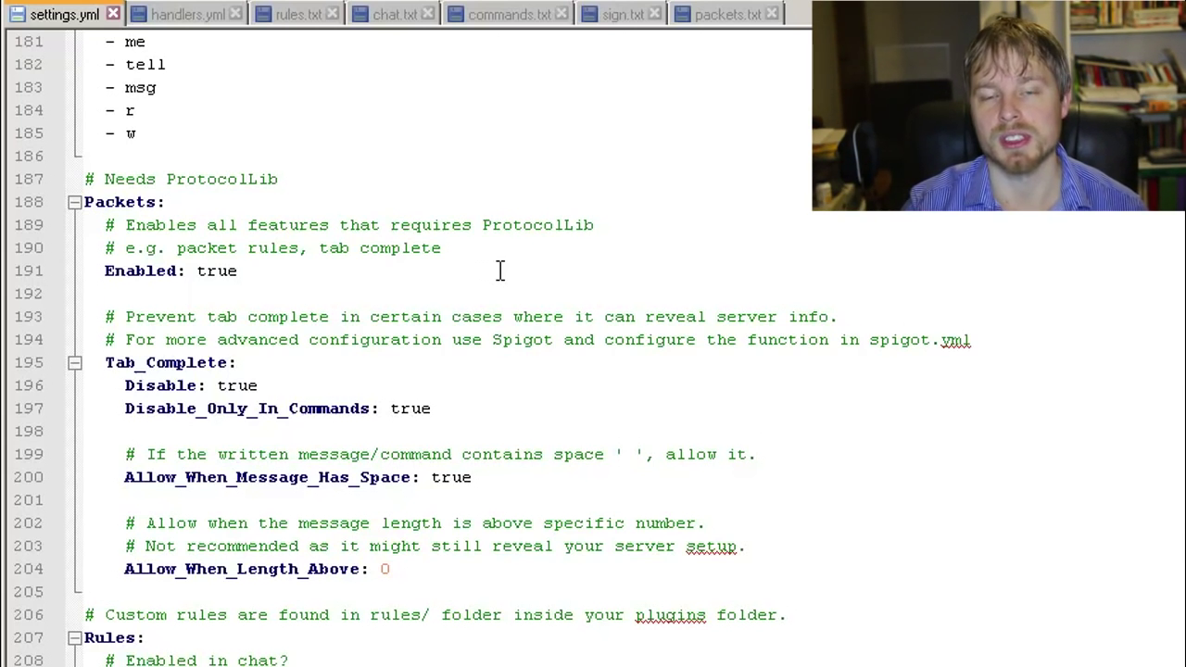
scroll(500, 271, down, 4)
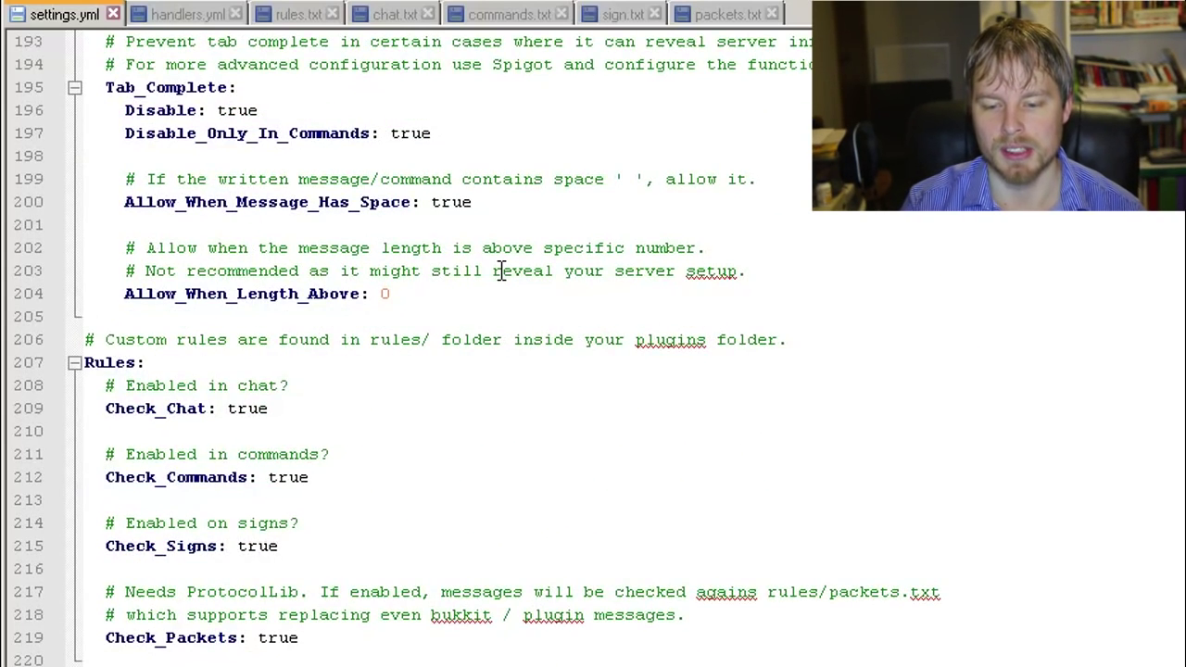
scroll(501, 271, up, 3)
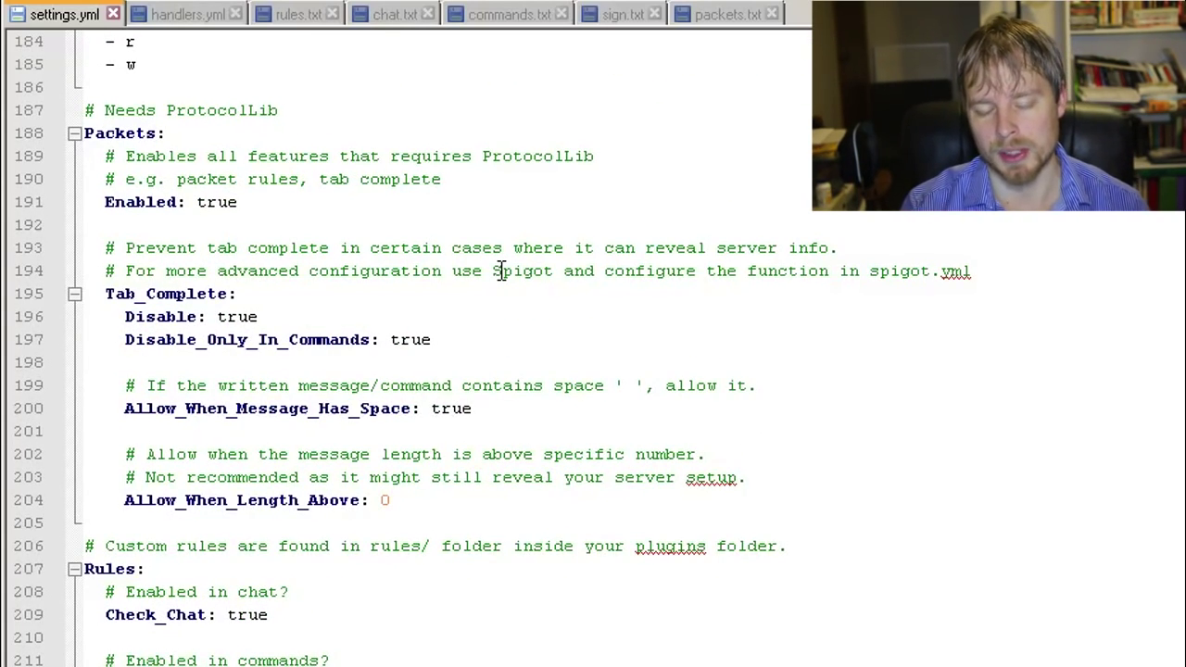
Step: Review the Rules check options, the Console message filter and the Signs Duplication settings
scroll(500, 273, down, 6)
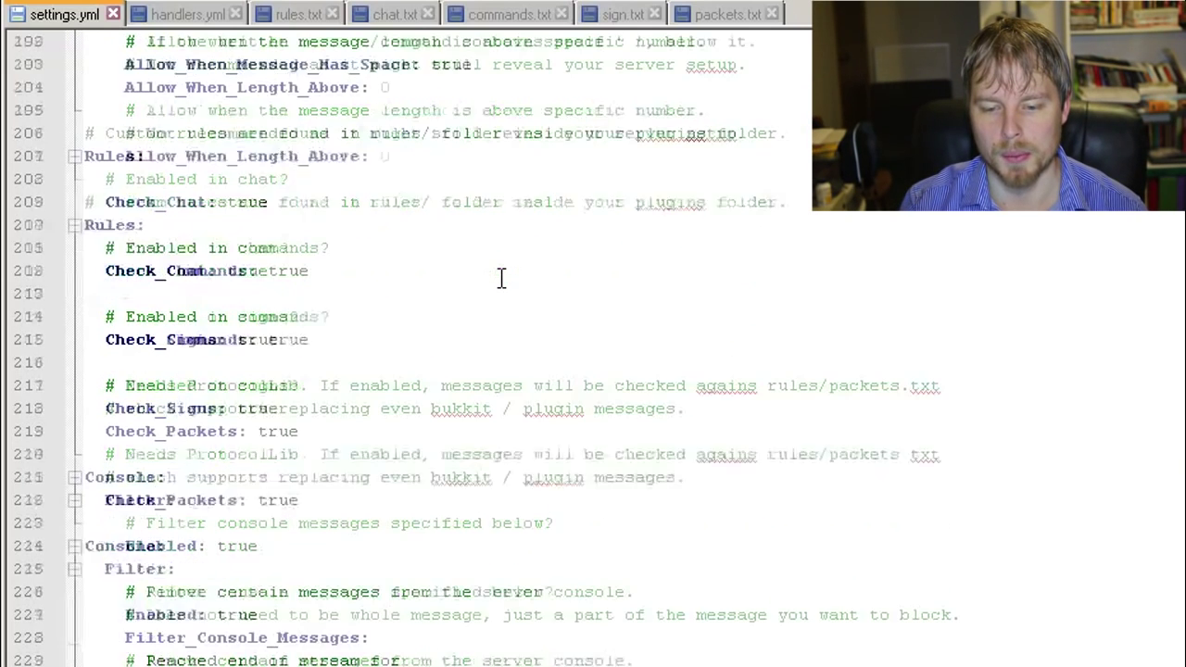
click(198, 156)
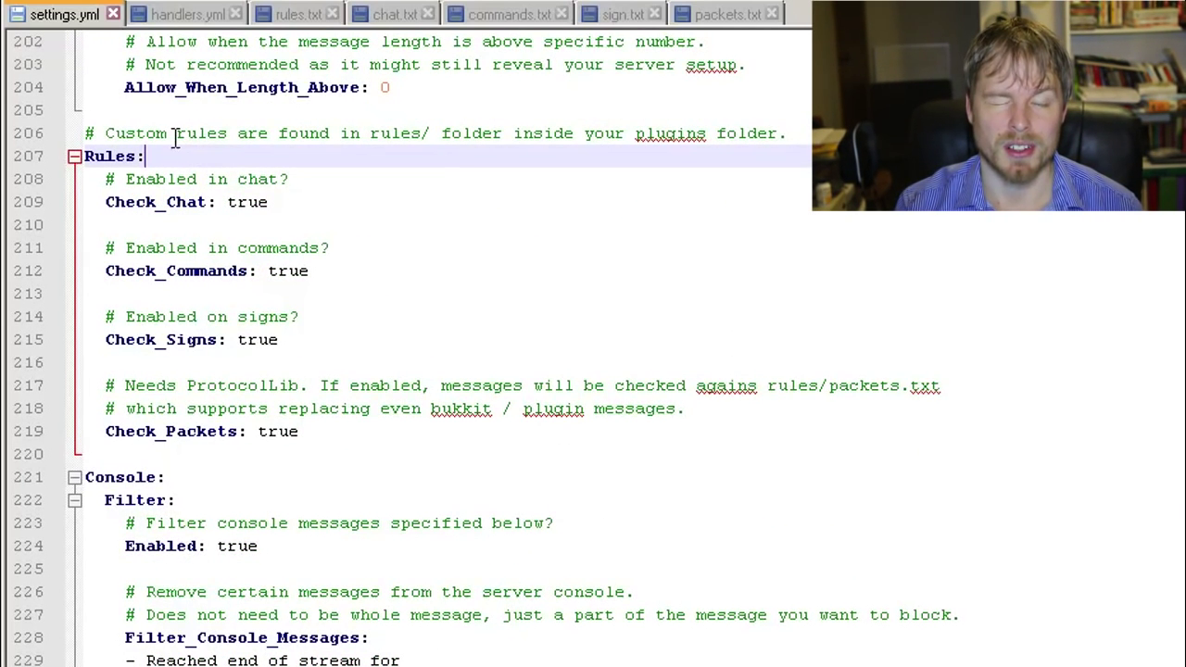
scroll(318, 179, down, 5)
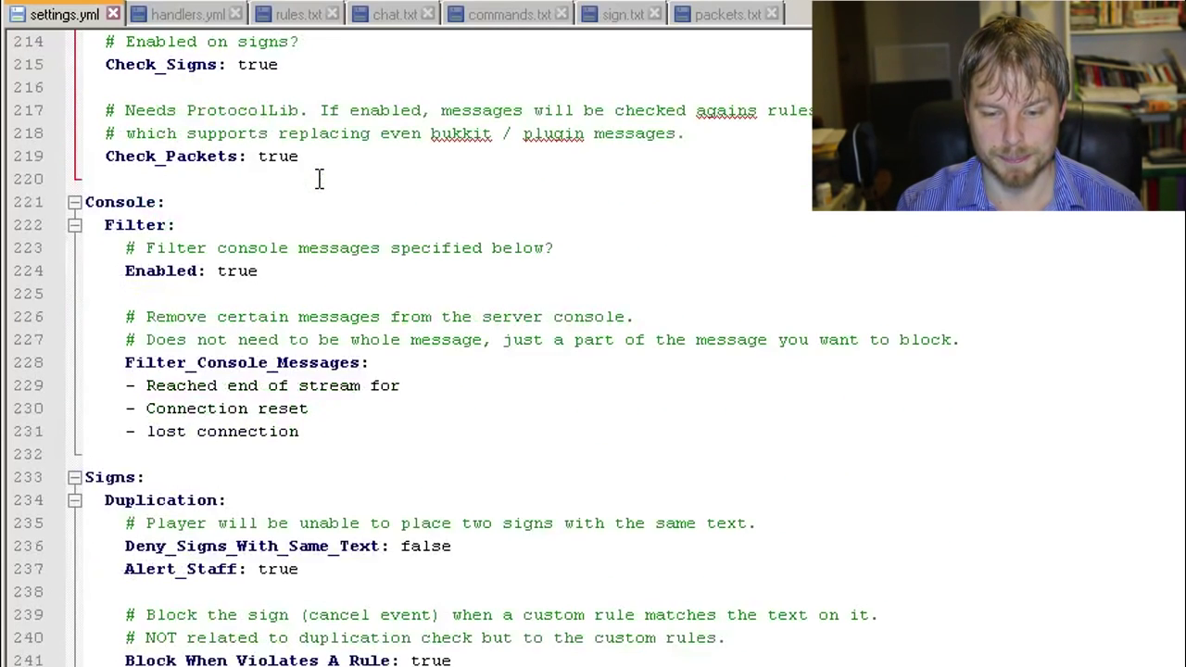
scroll(347, 239, down, 3)
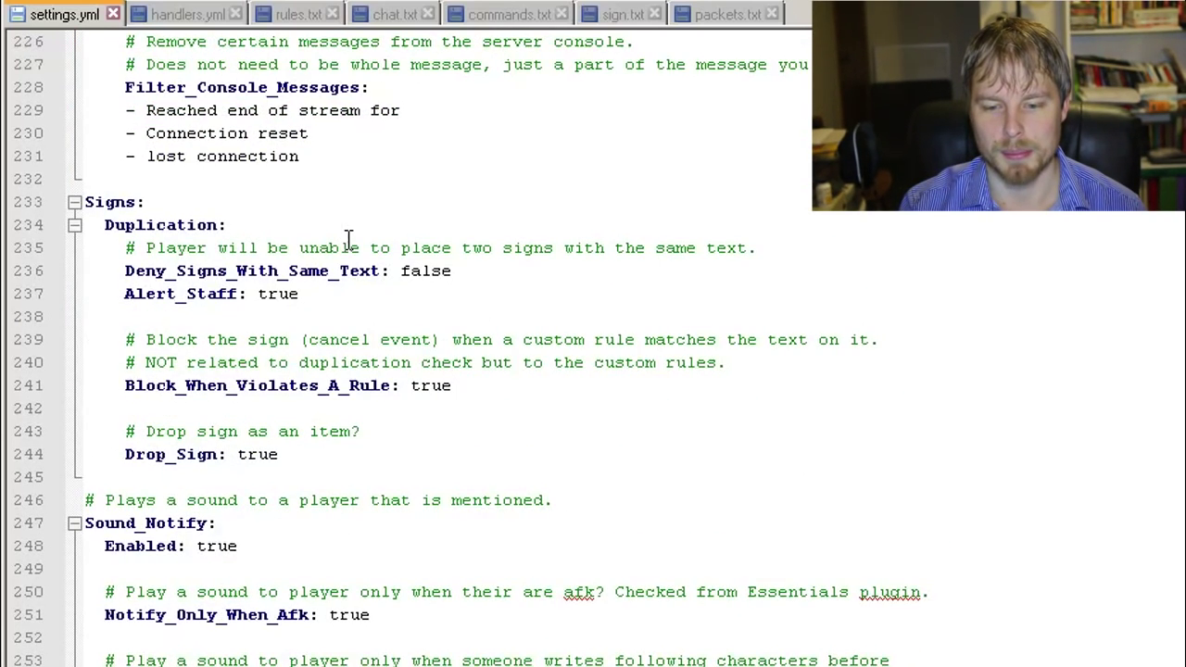
click(151, 199)
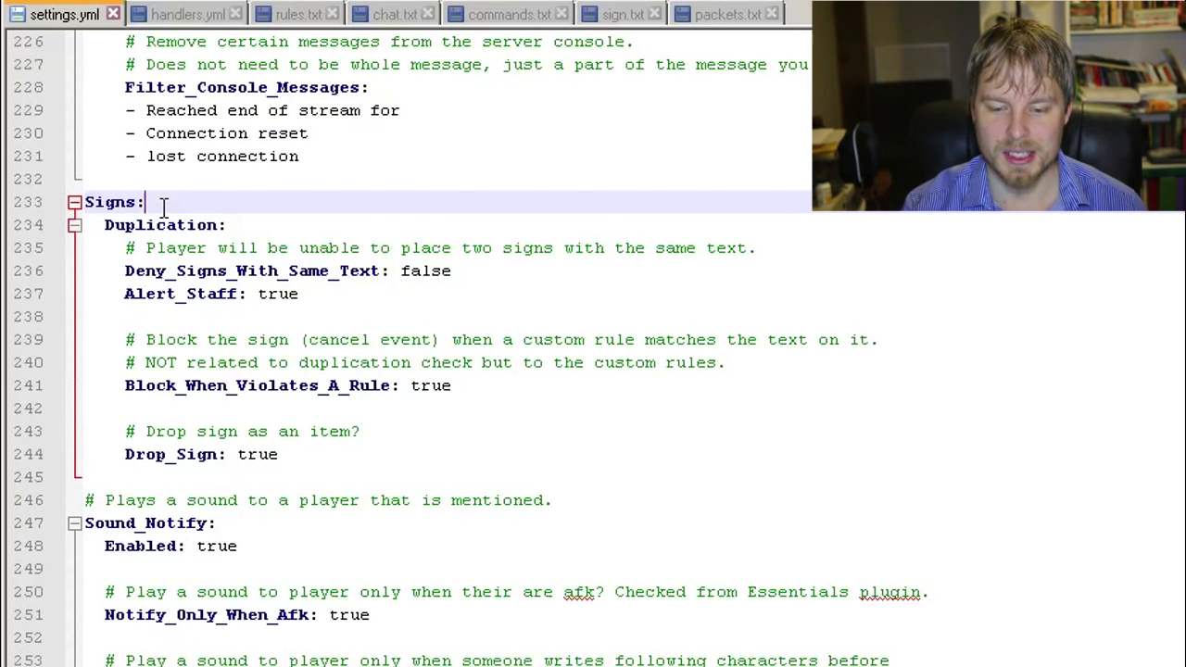
Step: Examine the Sound_Notify section, highlighting its Sound value, and skim the remaining settings through Locale and Verbose_Rules
scroll(162, 206, down, 6)
click(264, 132)
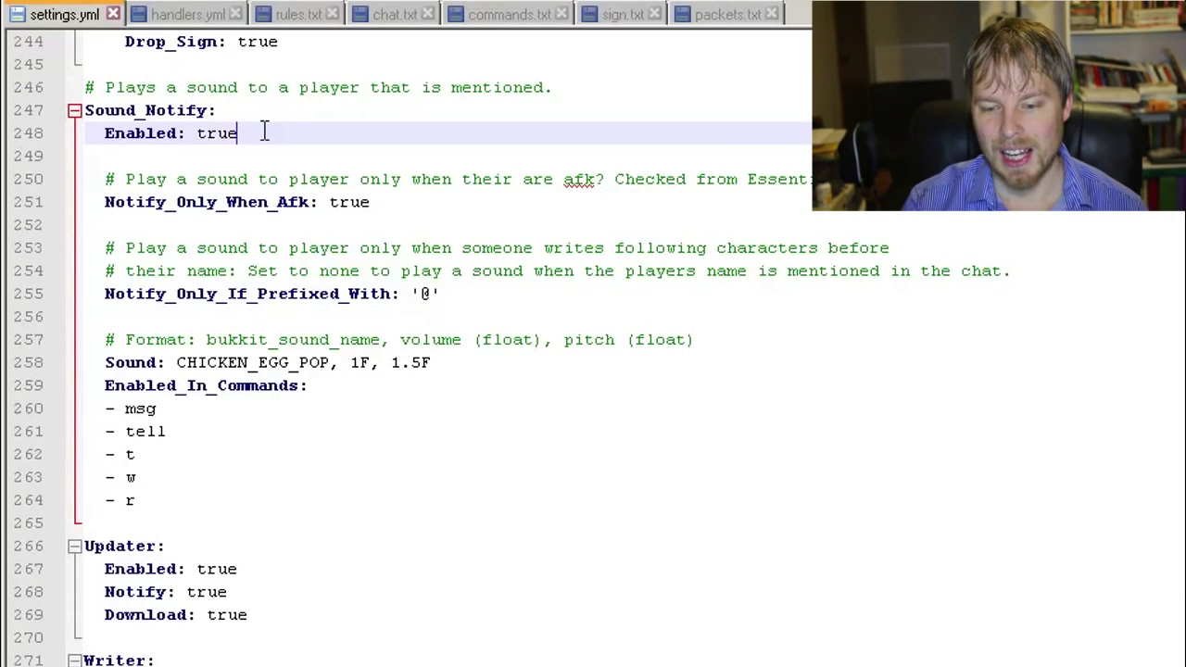
drag(479, 362, 166, 363)
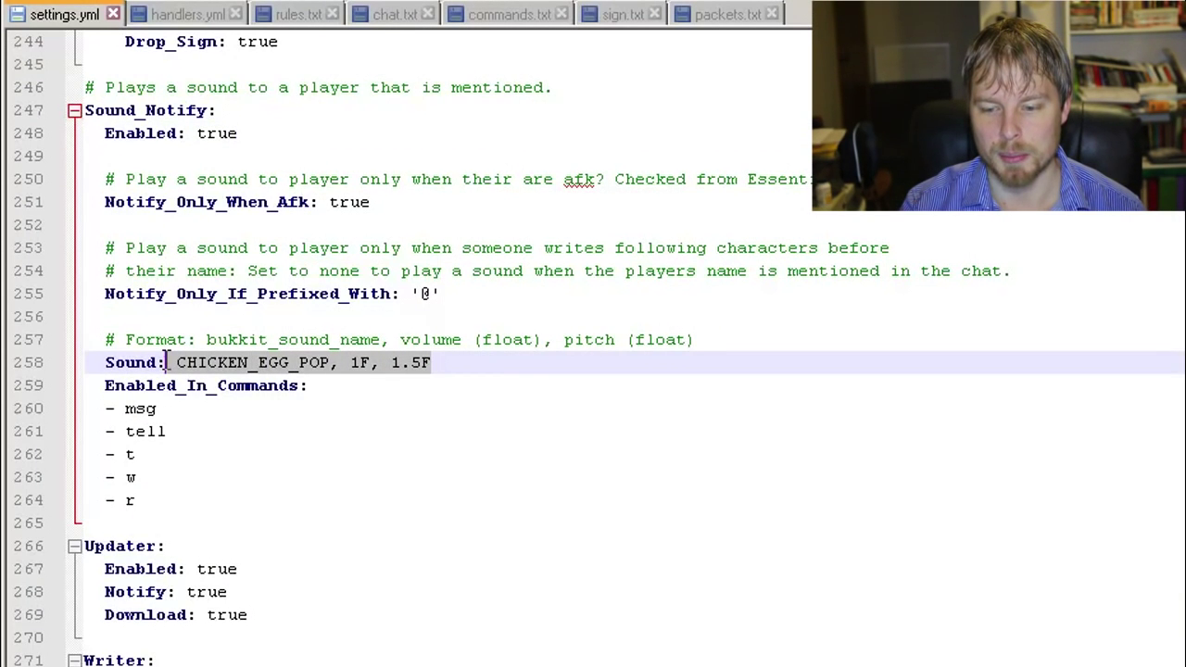
scroll(532, 365, down, 10)
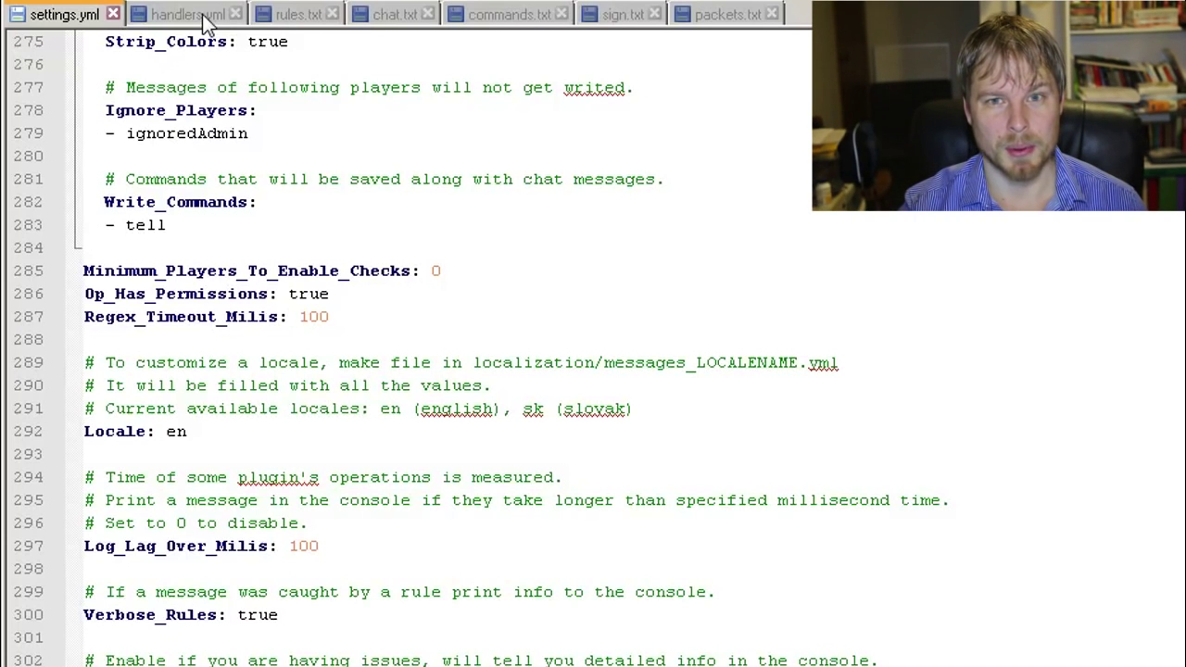
Step: Reorder the open files so handlers.yml comes directly after rules.txt, and bring up chat.txt
click(202, 14)
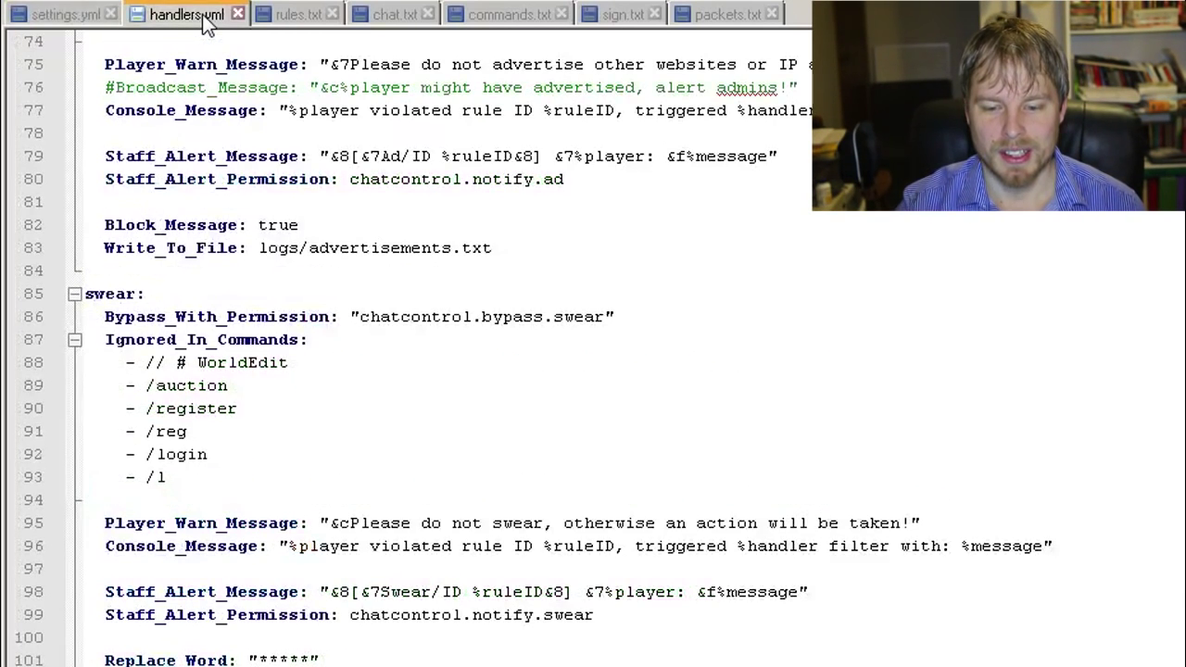
drag(202, 14, 278, 17)
click(383, 17)
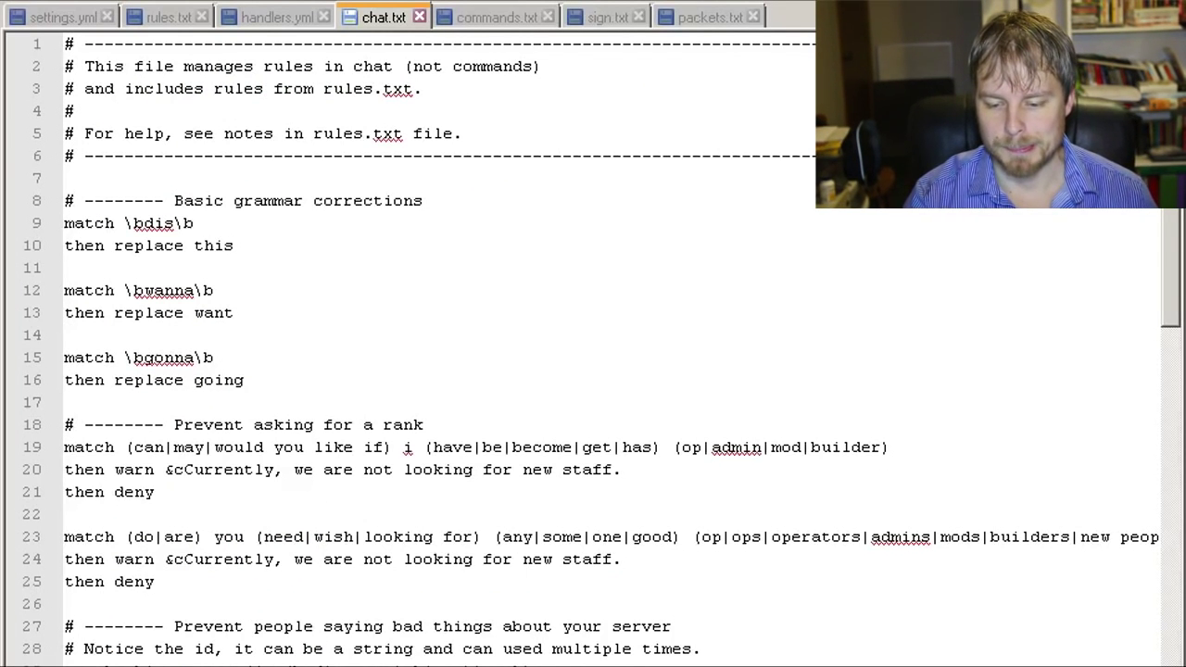
Step: Switch to the file explorer, point out handlers.yml, and open the rules folder to highlight all its text files
key(alt+Tab)
click(299, 315)
click(271, 127)
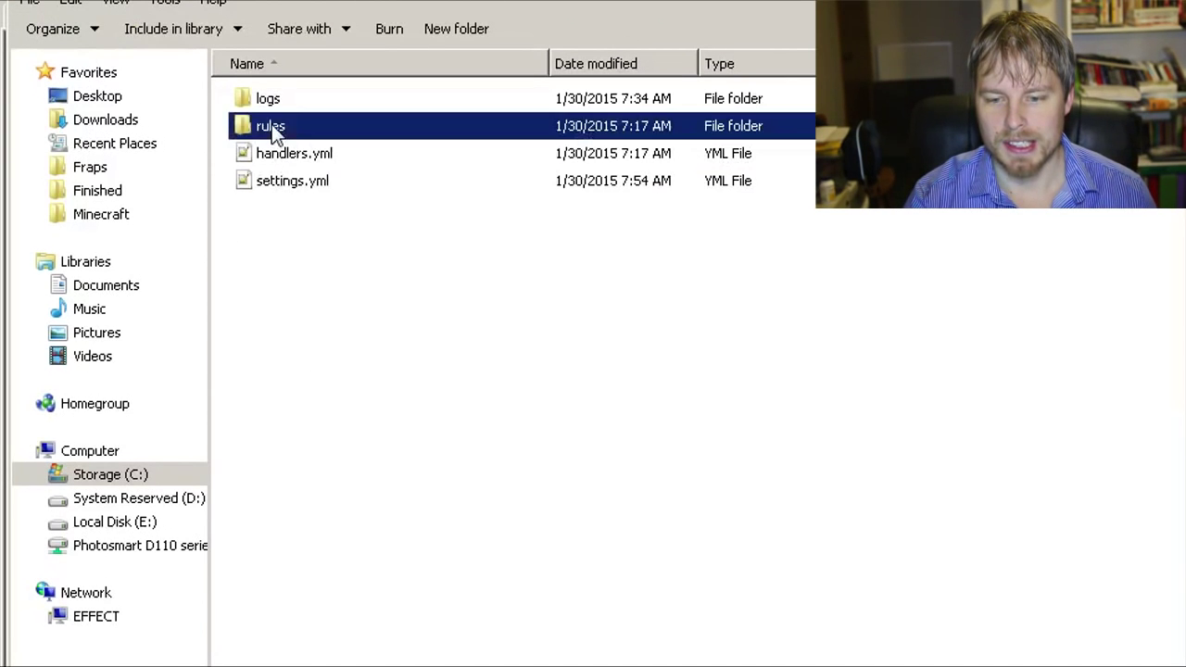
click(275, 156)
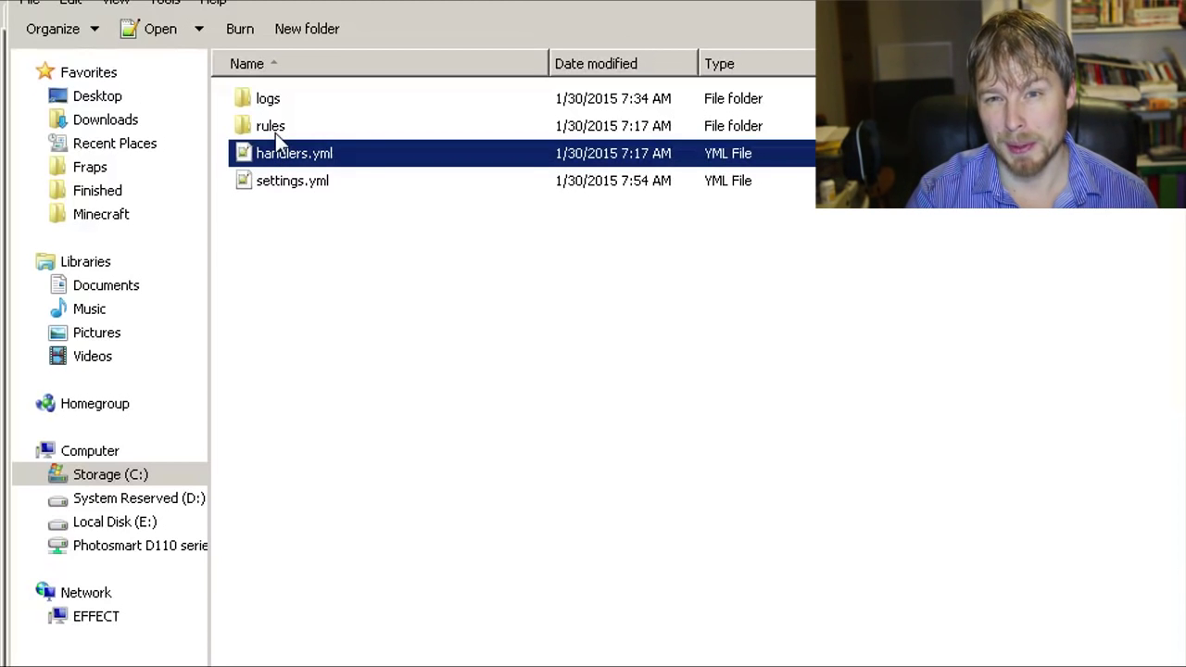
double_click(275, 132)
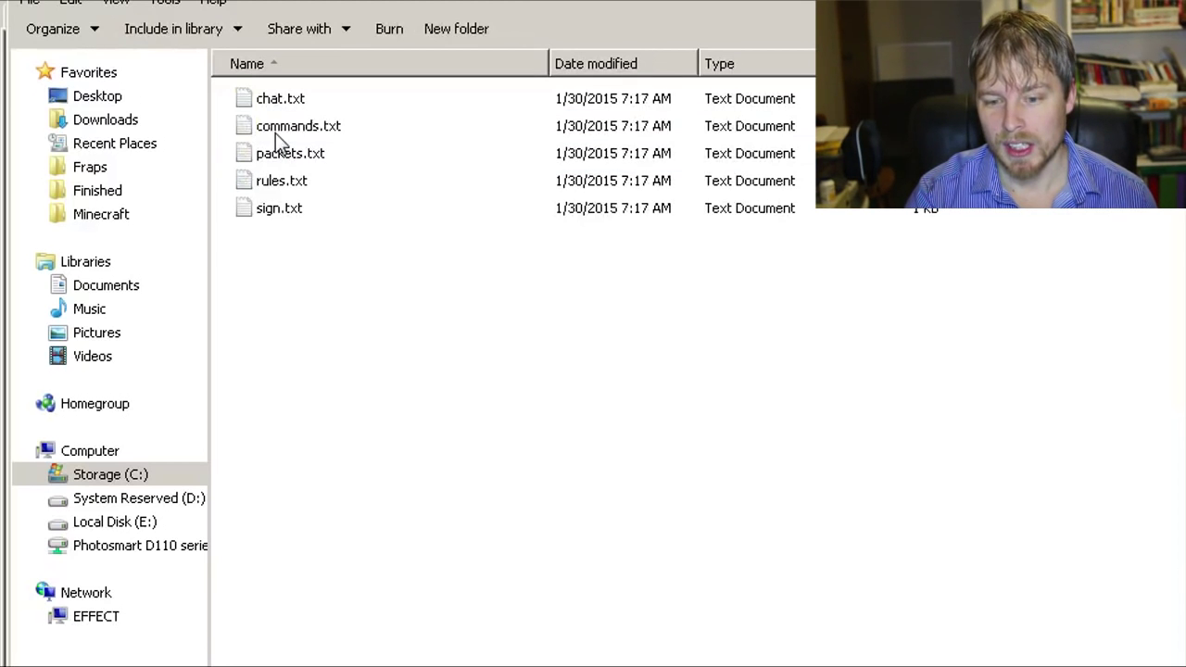
drag(319, 253, 280, 95)
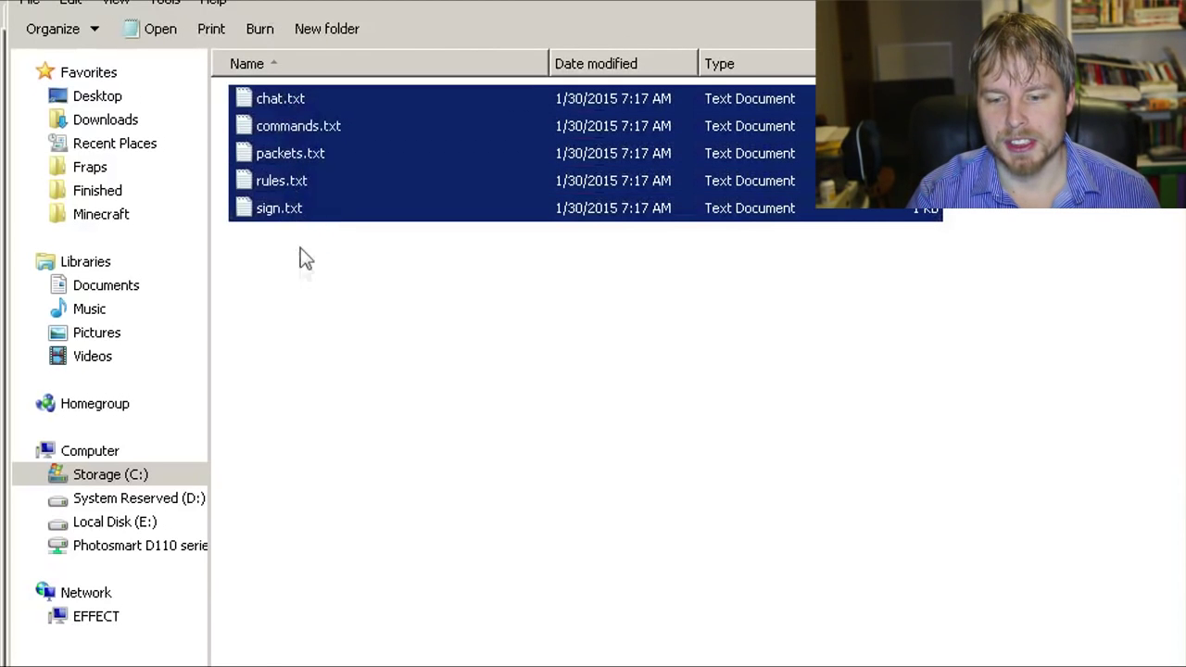
click(300, 250)
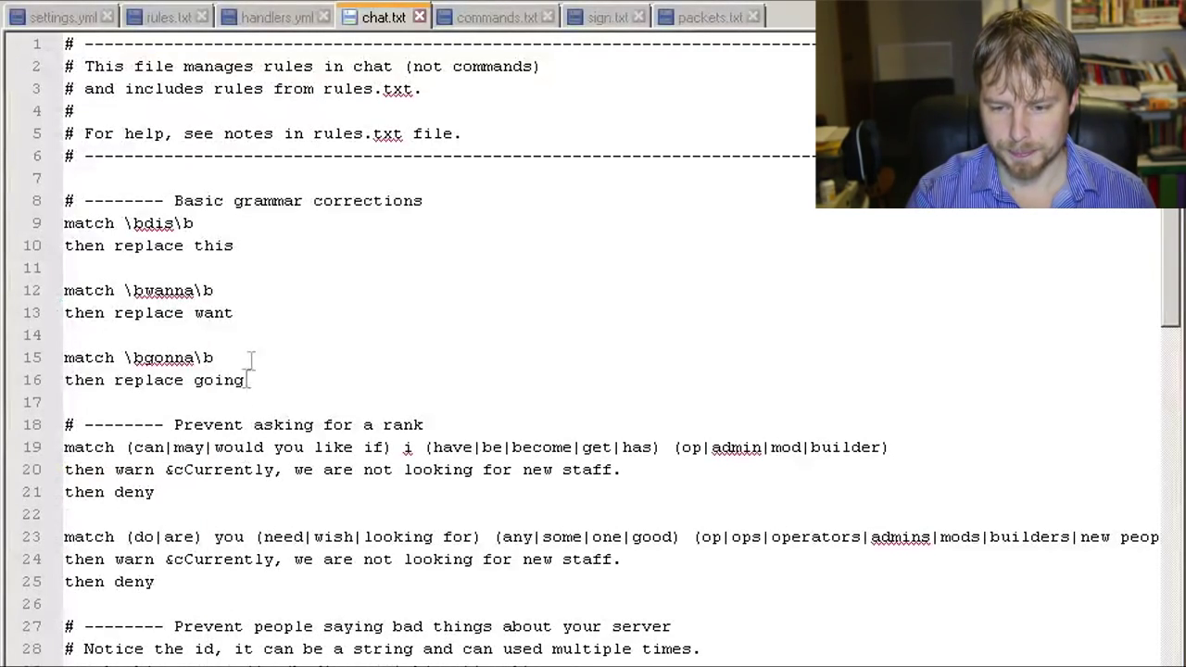
Step: Open rules.txt in the text editor and review the operator reference in its header comments
click(174, 17)
scroll(491, 380, up, 9)
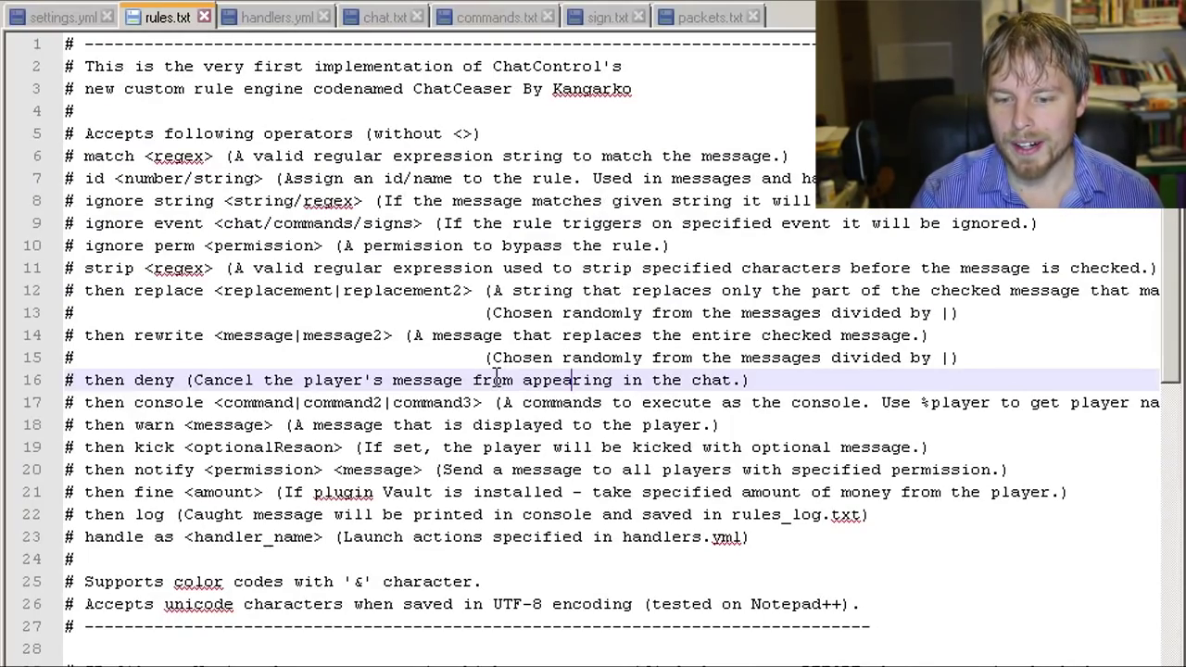
scroll(497, 378, down, 5)
scroll(498, 378, up, 5)
scroll(344, 455, down, 8)
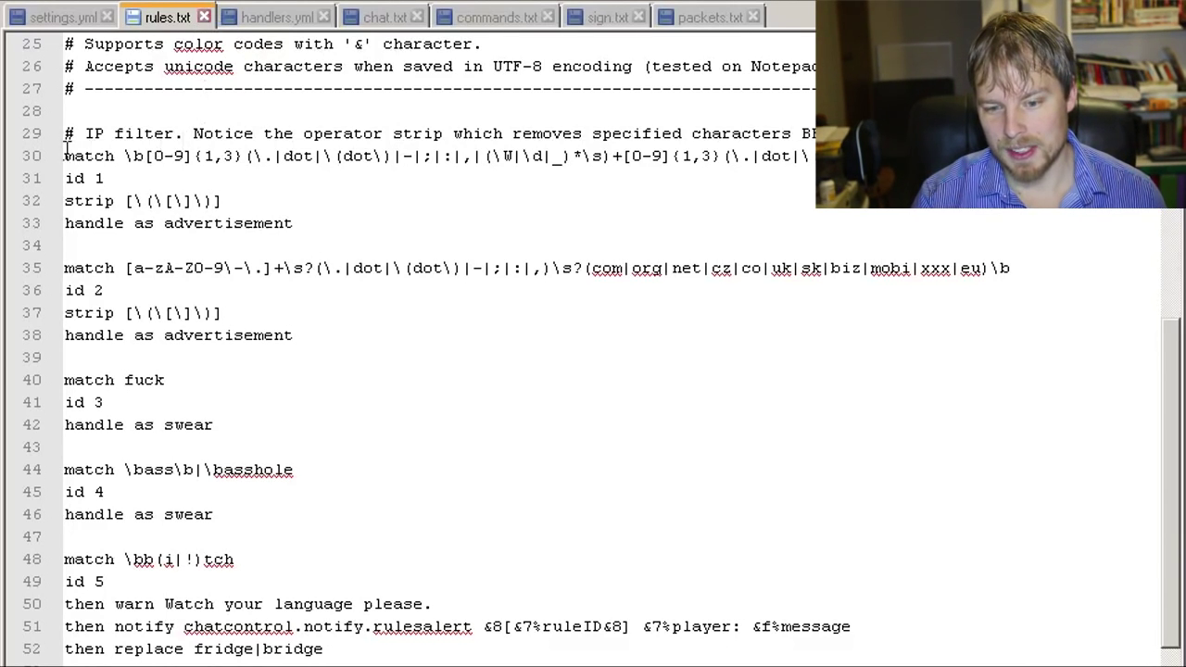
Step: Examine the IP filter rule with id 1, highlighting its match expression and the leading \b
drag(125, 158, 642, 159)
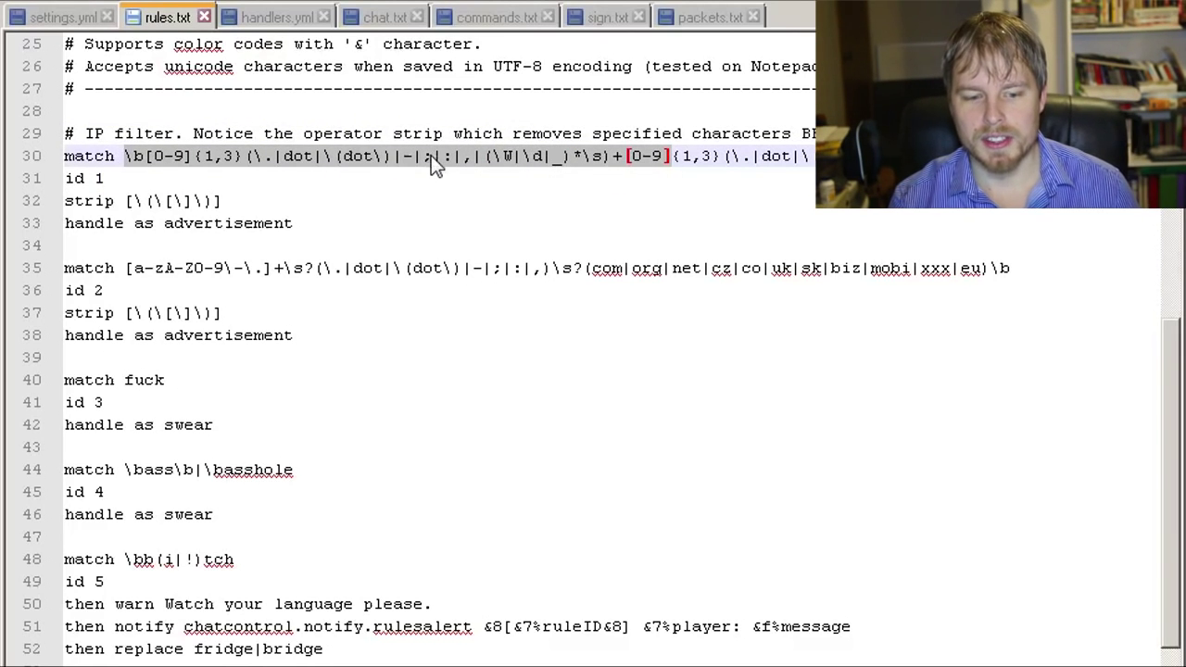
click(431, 169)
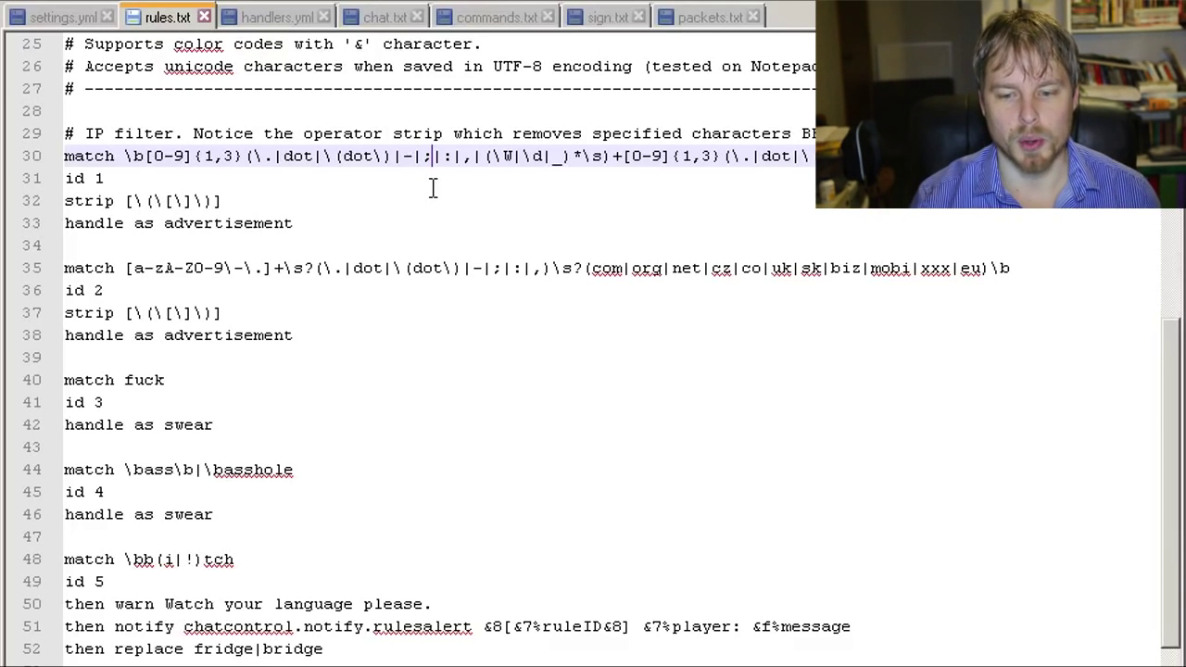
click(126, 156)
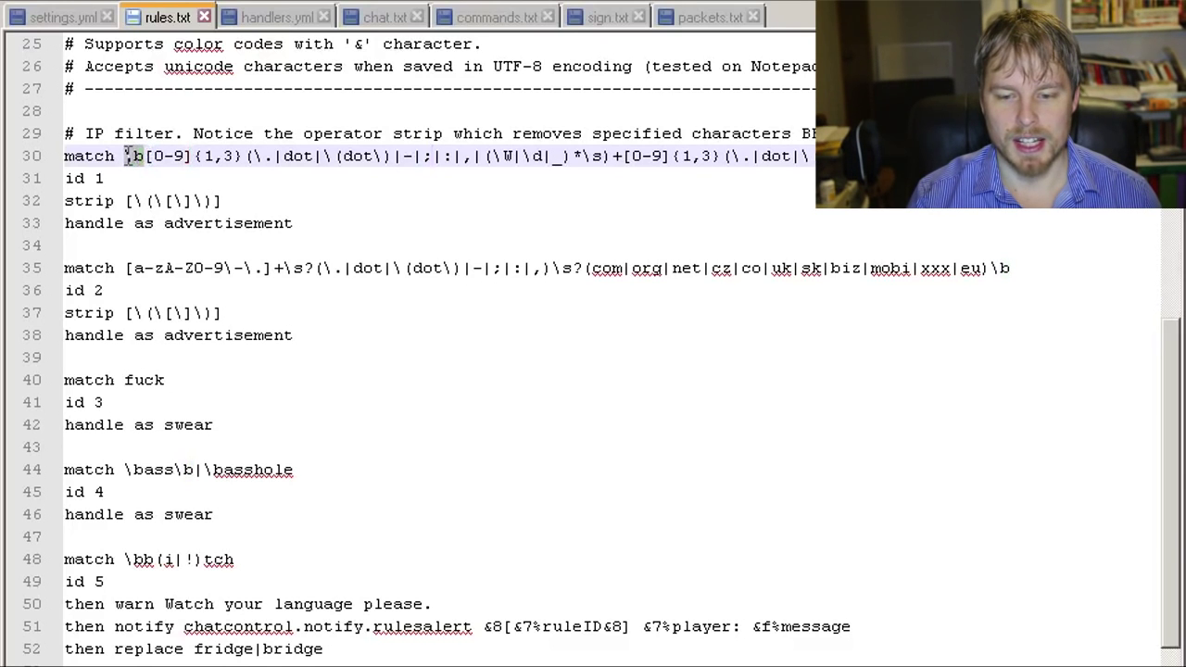
click(291, 181)
Step: Examine the advertisement and swear rules, highlighting the chatcontrol.notify.rulesalert permission in the rule with id 5
scroll(293, 185, down, 1)
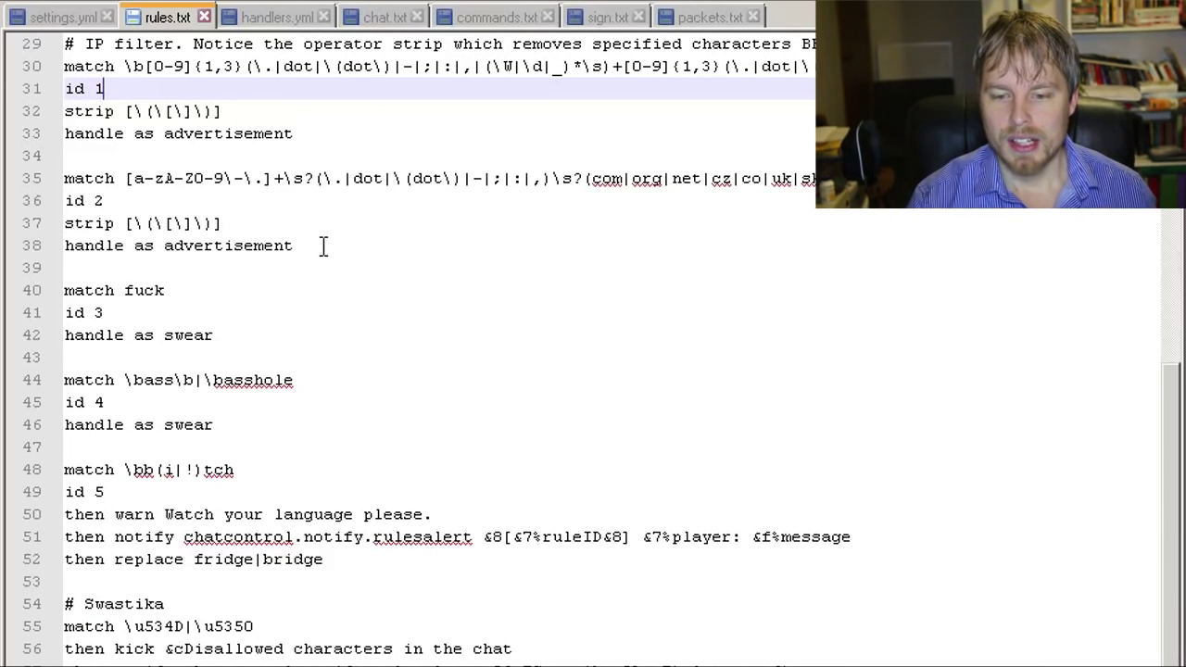
scroll(323, 245, up, 1)
scroll(323, 245, down, 1)
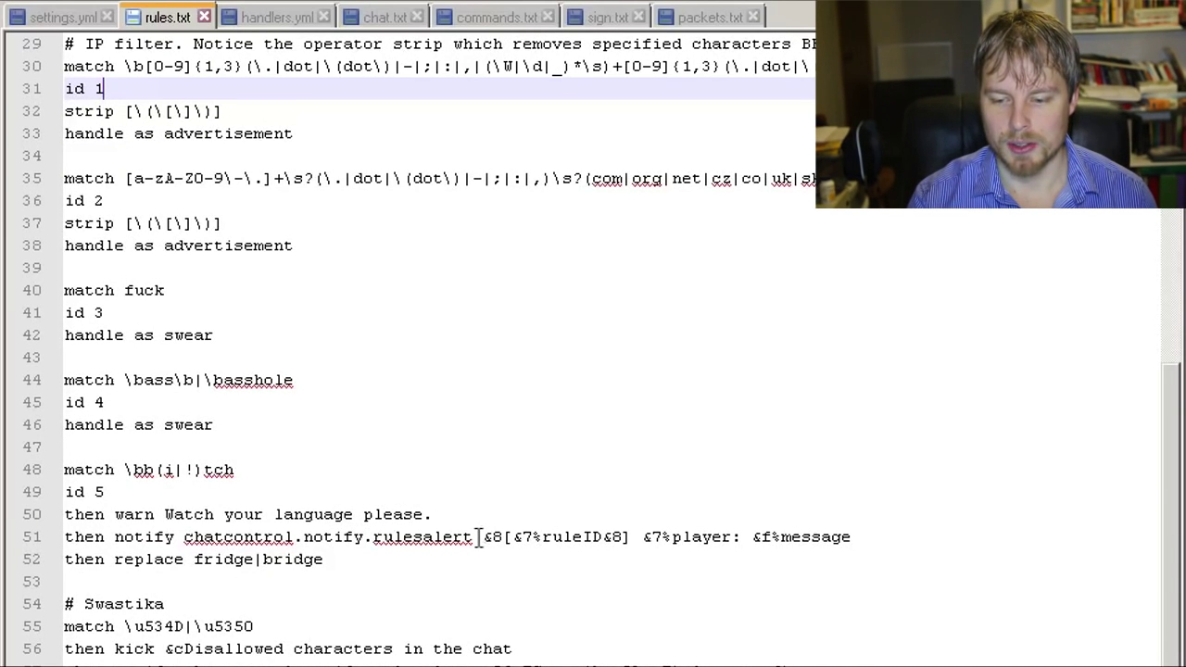
drag(474, 536, 188, 528)
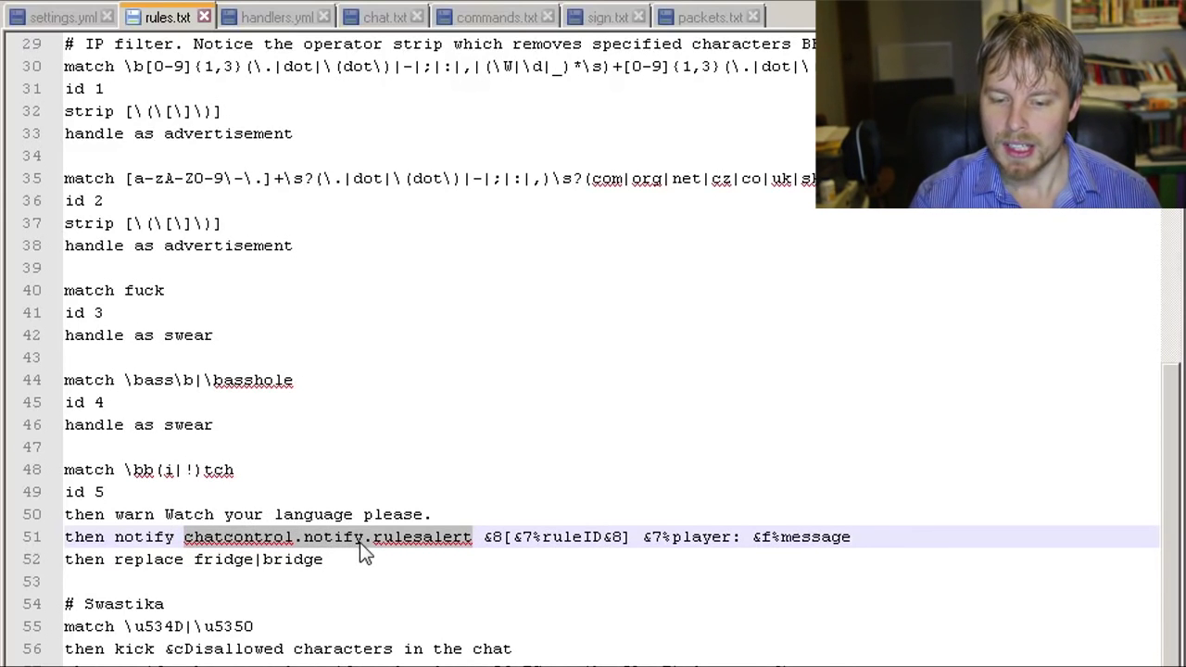
Step: Recheck the operator descriptions in the rules.txt header and return to the rule definitions below them
scroll(361, 543, up, 6)
scroll(361, 543, up, 4)
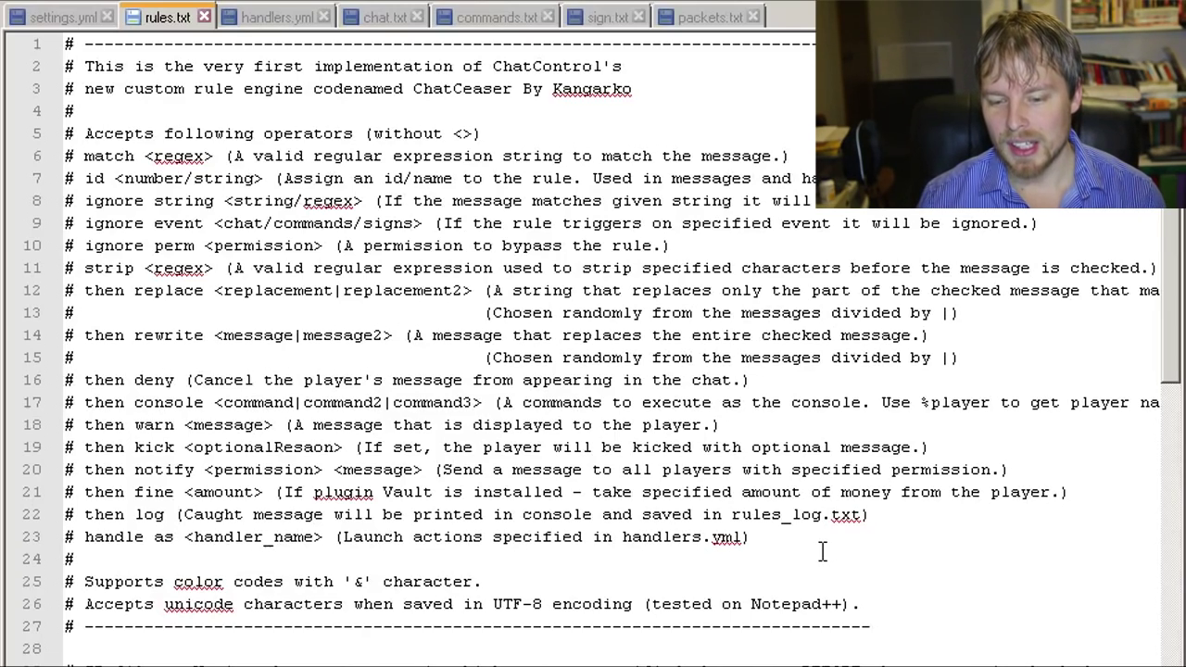
scroll(822, 551, down, 9)
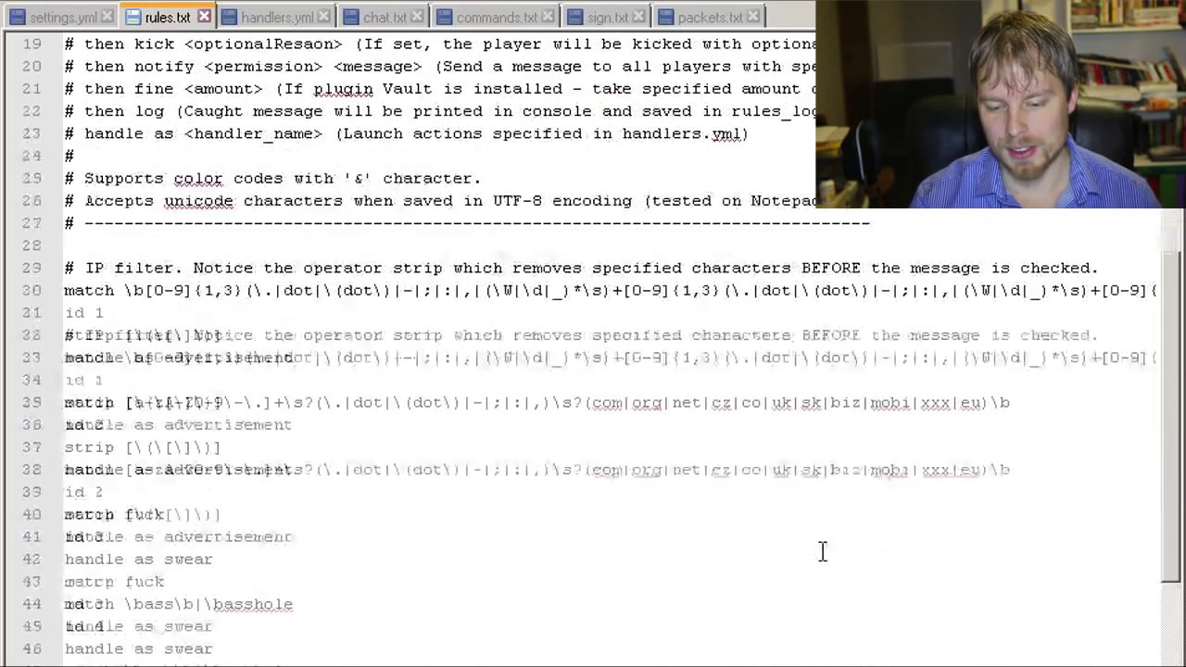
Step: Examine the rule endings in rules.txt, highlighting id 1, its handle as advertisement line and the handle as swear line of rule id 3
scroll(466, 397, up, 2)
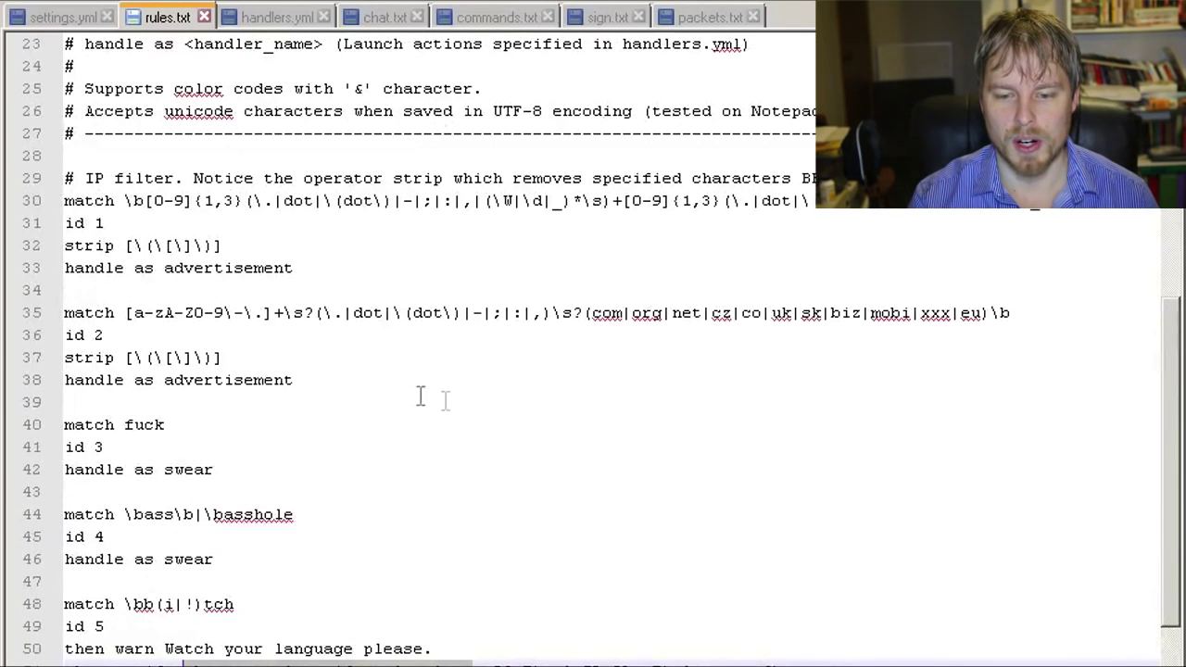
drag(105, 222, 2, 219)
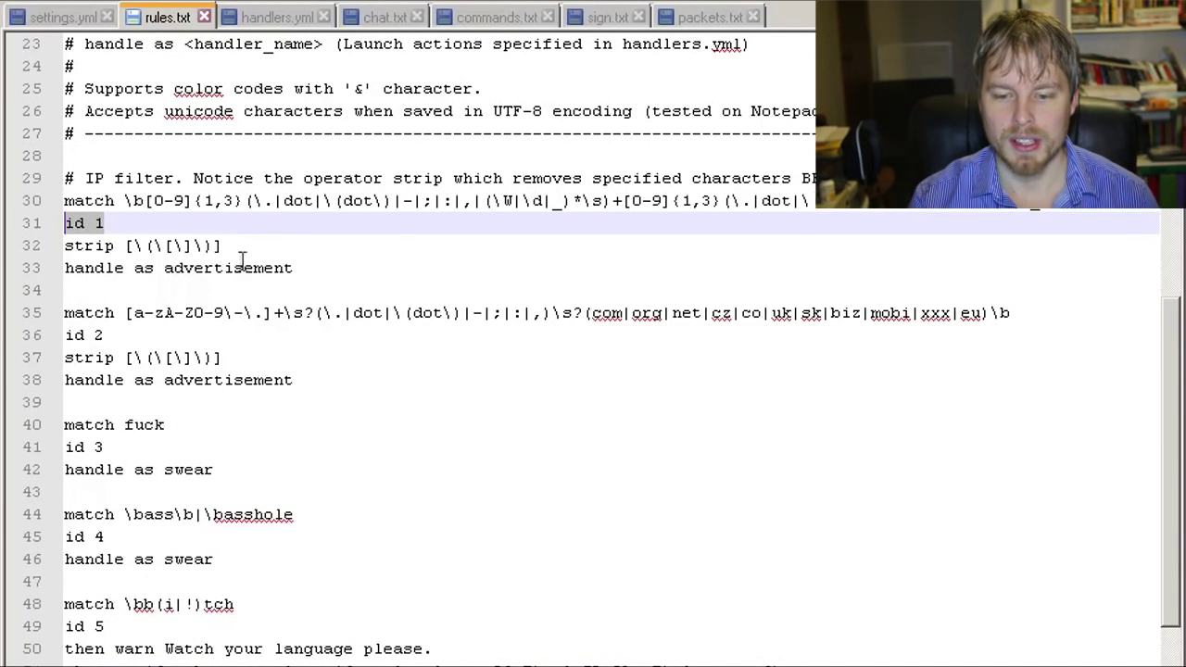
click(298, 266)
drag(317, 268, 61, 269)
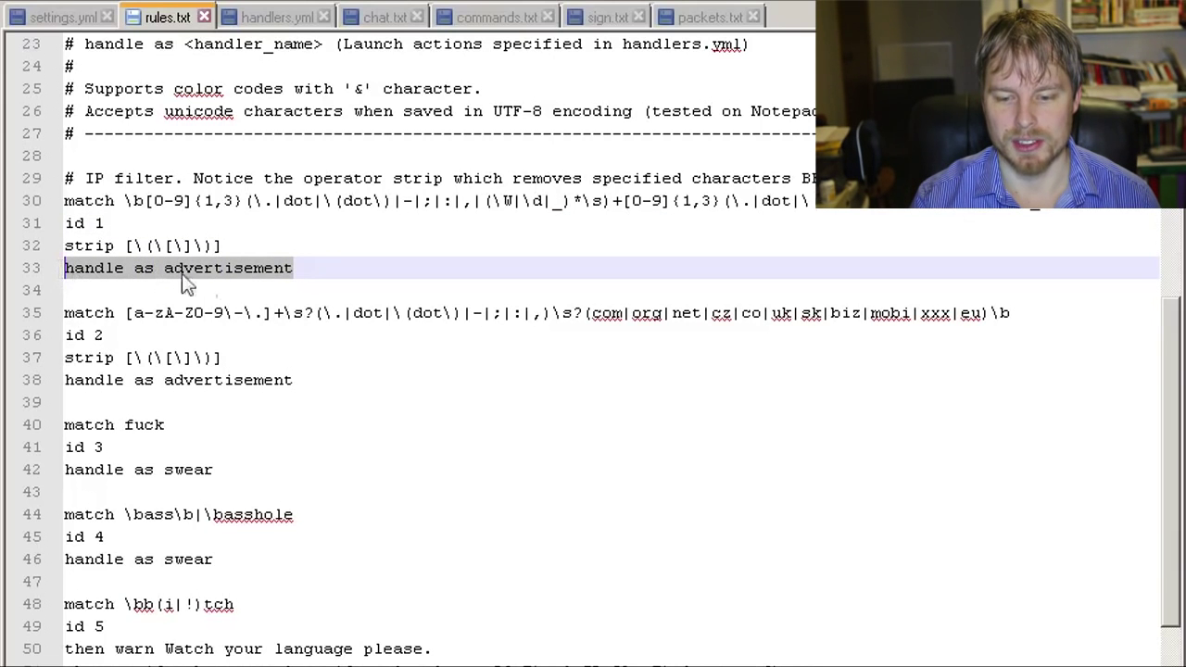
scroll(260, 343, down, 1)
drag(248, 402, 73, 402)
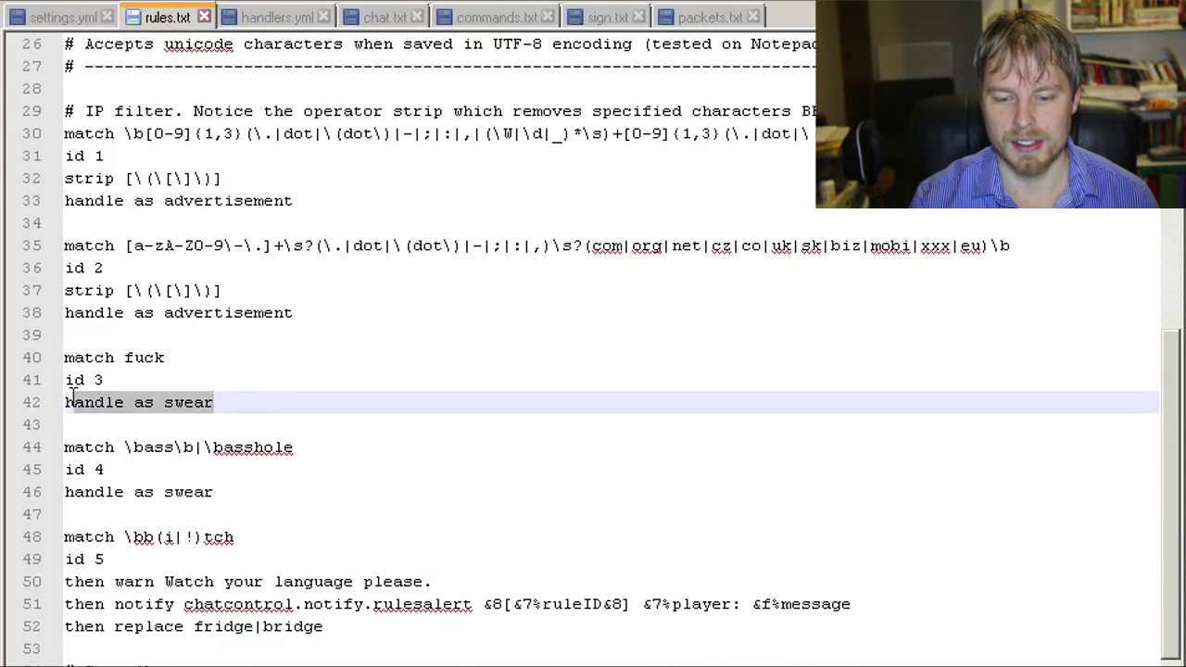
scroll(300, 414, down, 1)
key(shift+Home)
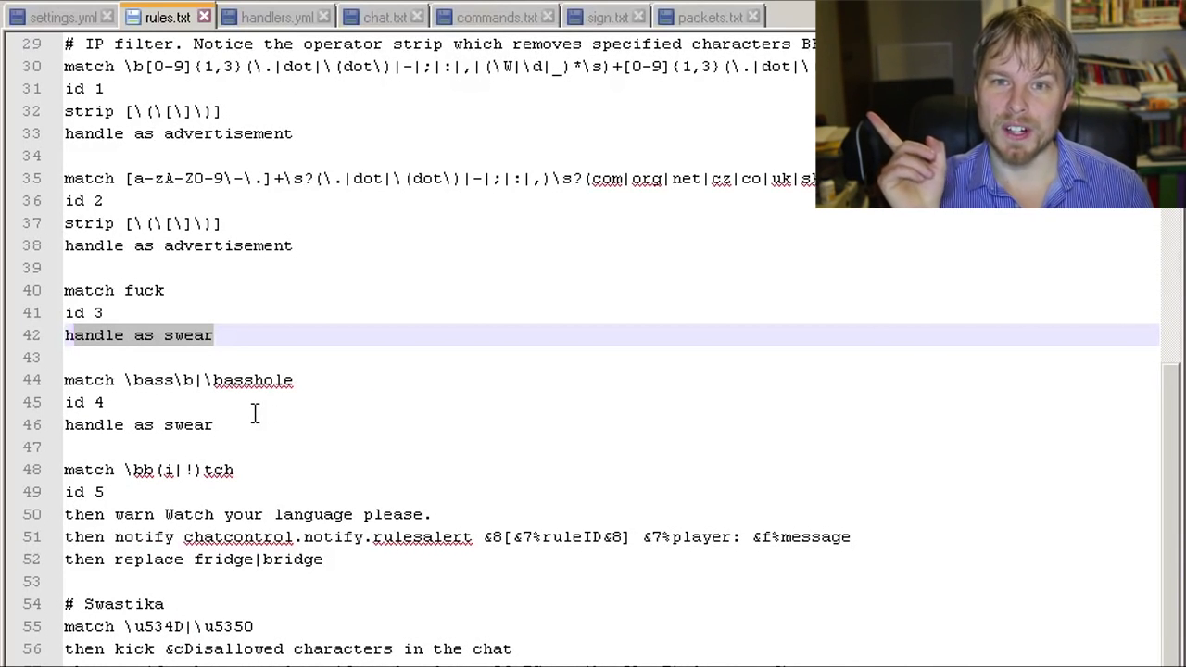
Step: Open handlers.yml and locate the advertisement and swear handlers, highlighting the whole swear block
click(282, 30)
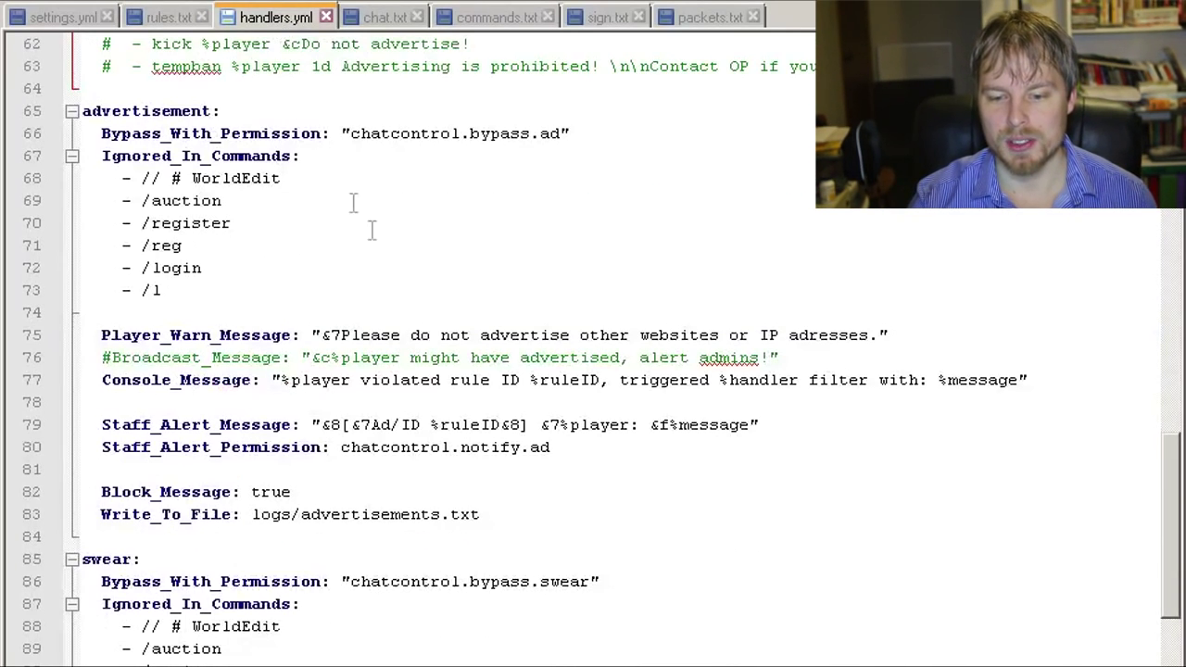
scroll(371, 278, up, 6)
scroll(452, 310, down, 5)
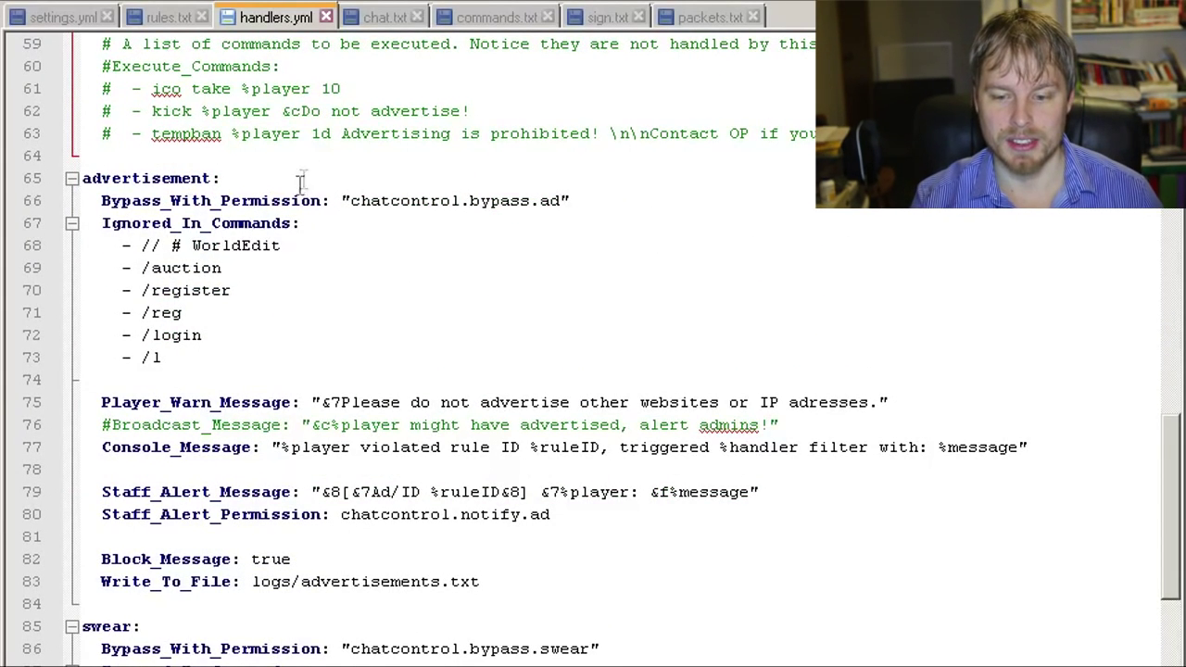
scroll(337, 247, up, 6)
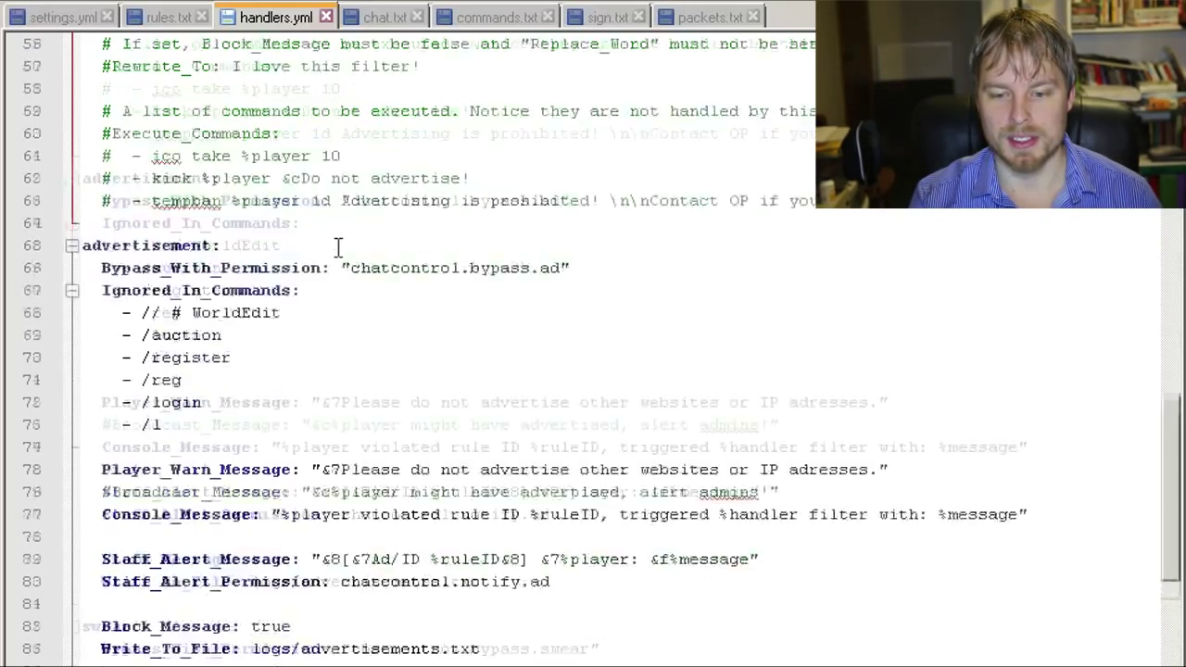
scroll(287, 324, down, 10)
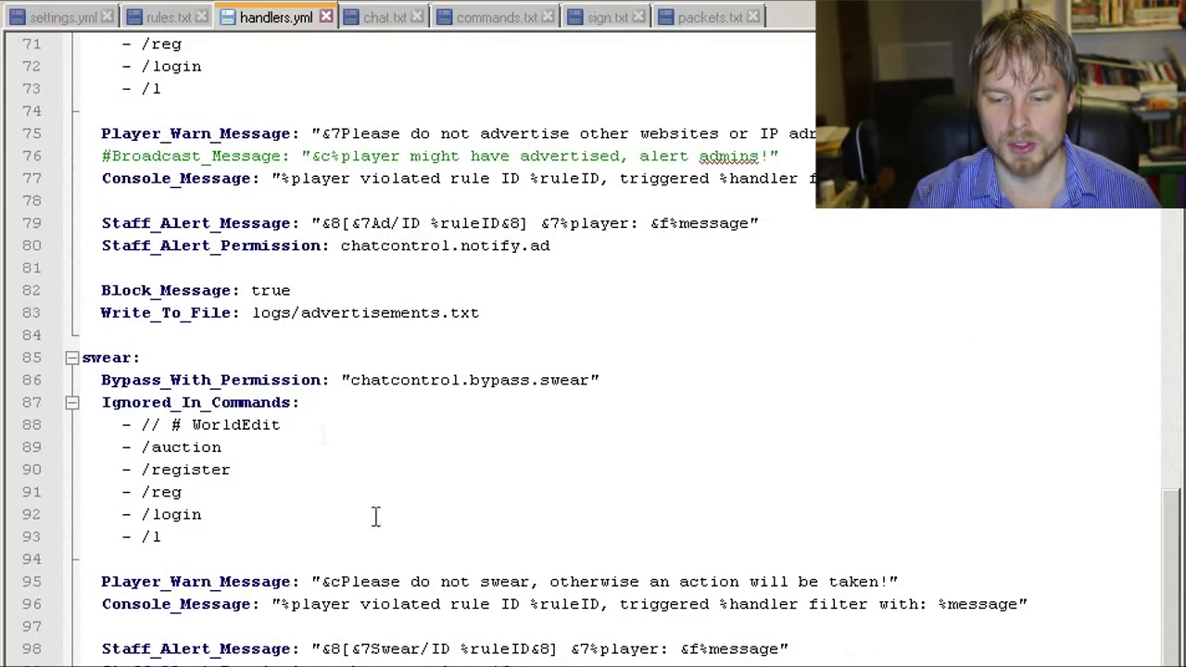
scroll(375, 516, down, 1)
drag(408, 662, 82, 290)
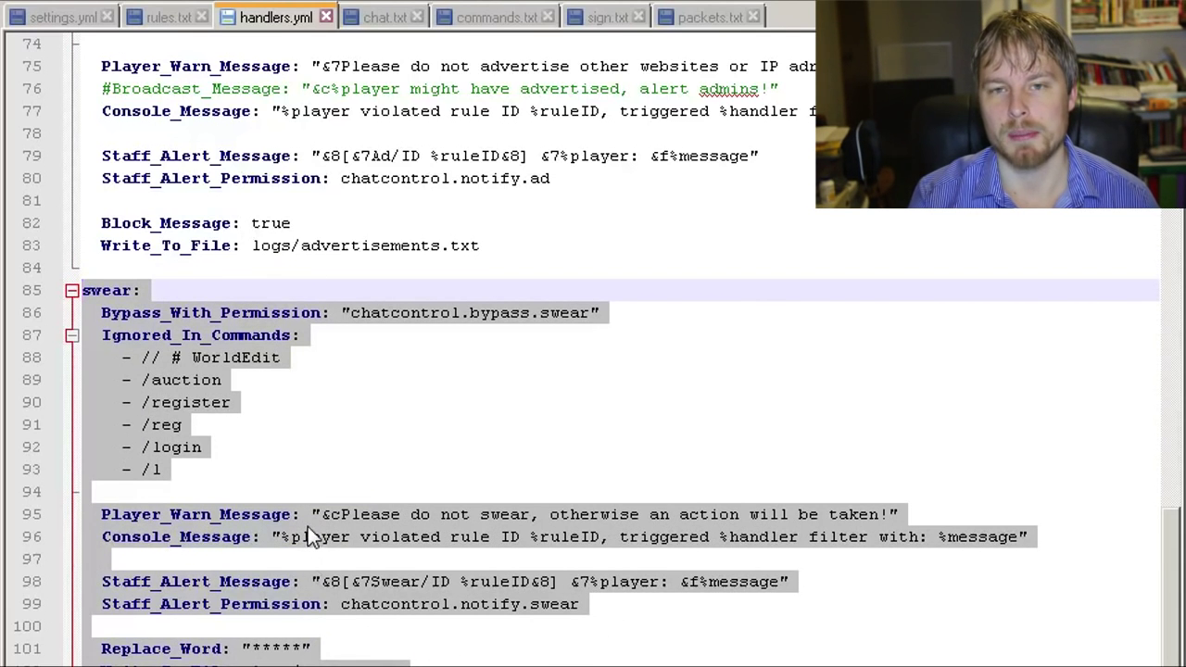
Step: Examine the advertisement handler's exemptions, highlighting the chatcontrol.bypass.ad permission and the Ignored_In_Commands entries
scroll(308, 526, up, 5)
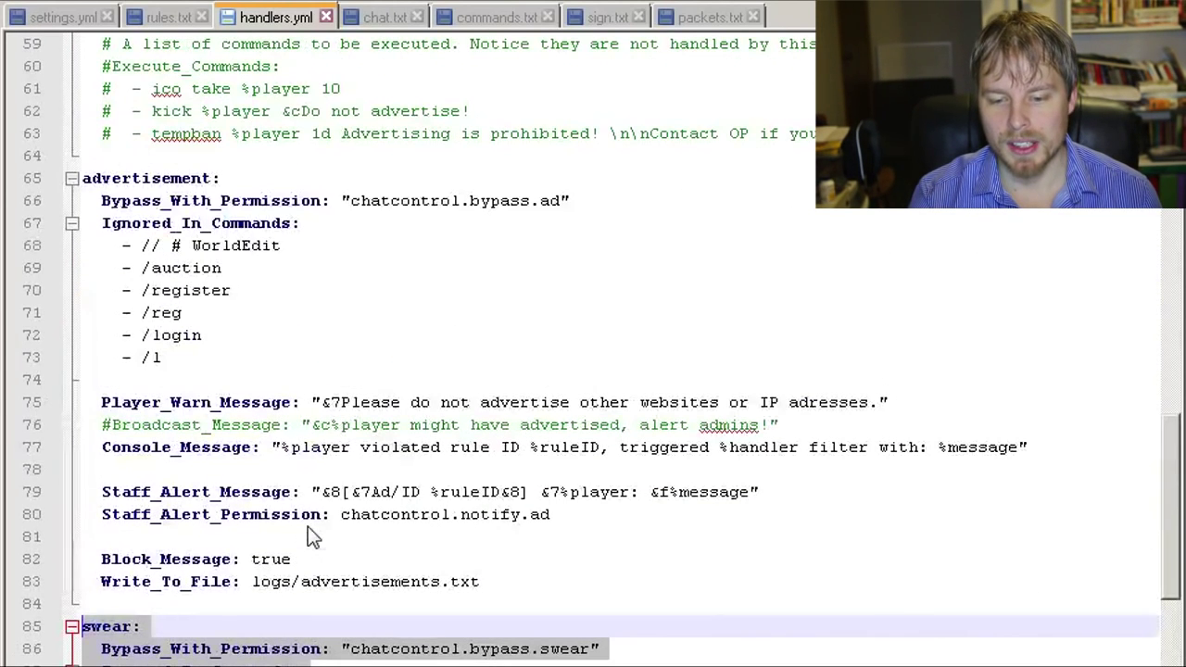
click(328, 339)
drag(562, 200, 352, 193)
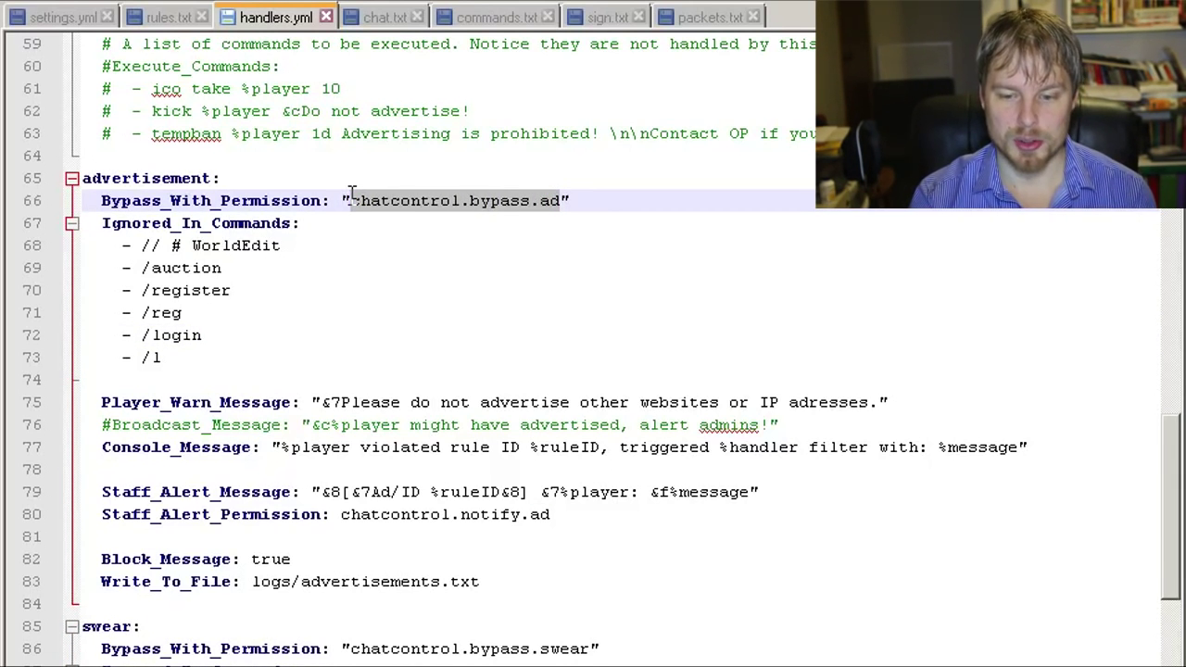
drag(297, 356, 84, 245)
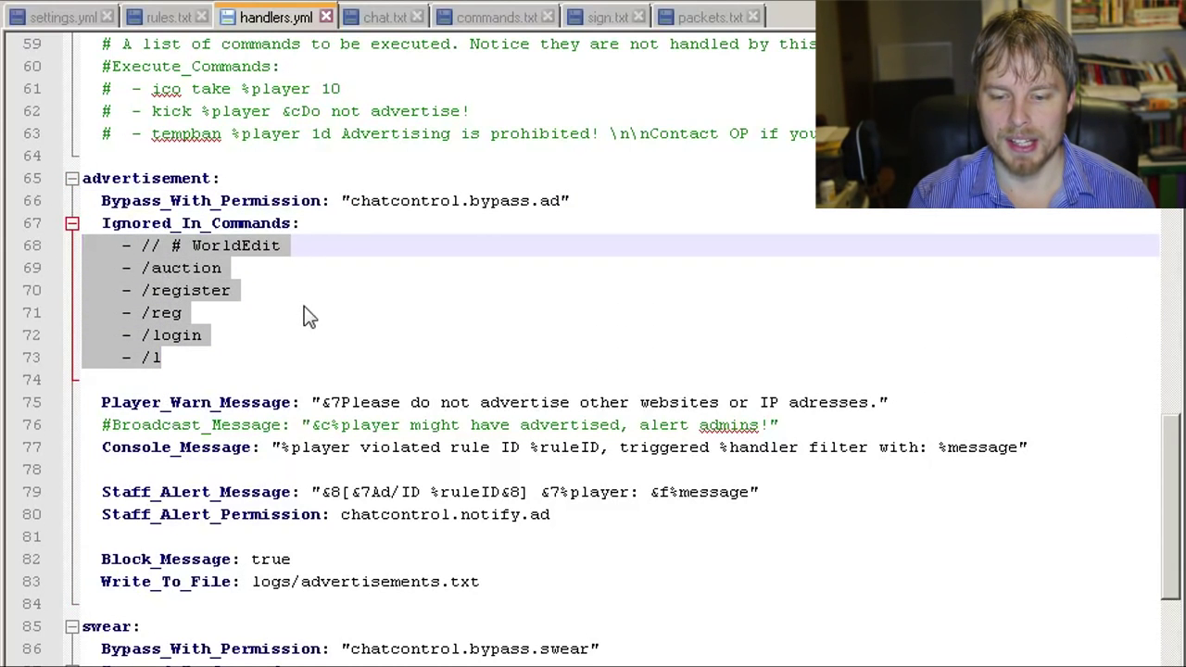
Step: Examine the advertisement handler's notifications, highlighting the player warning, console message, staff alert message and staff alert permission
scroll(309, 315, down, 1)
drag(335, 339, 894, 331)
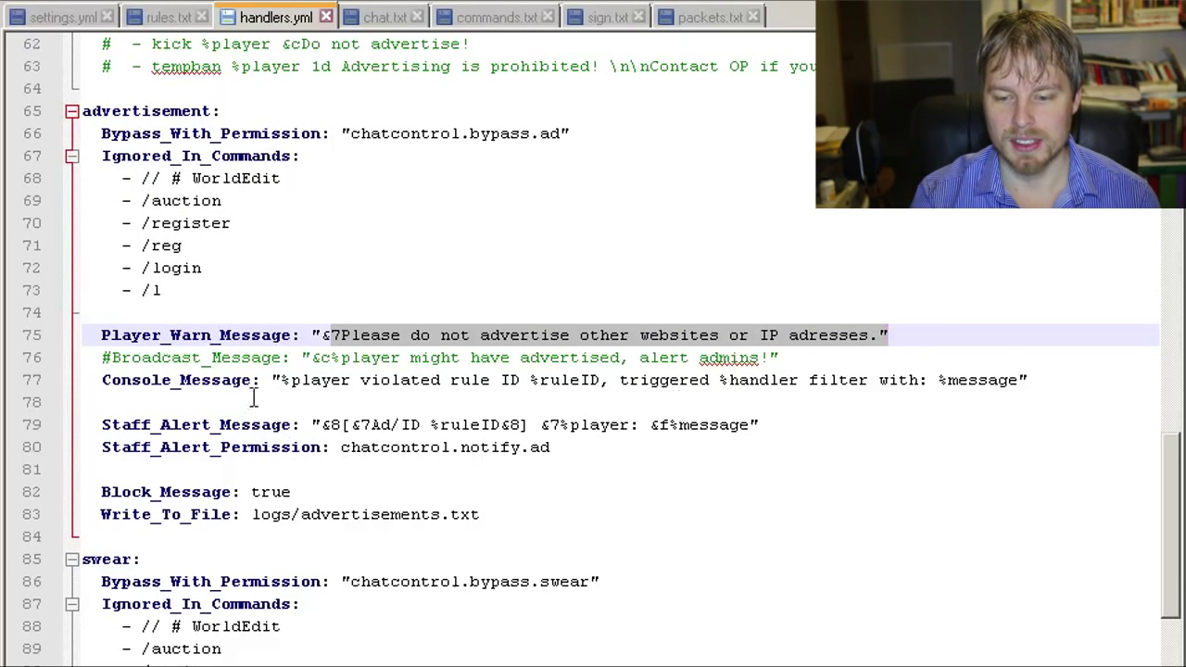
drag(282, 380, 967, 380)
drag(354, 425, 698, 426)
drag(596, 447, 359, 436)
Step: Examine the advertisement handler's Block_Message and Write_To_File settings, highlighting their values
scroll(365, 442, down, 4)
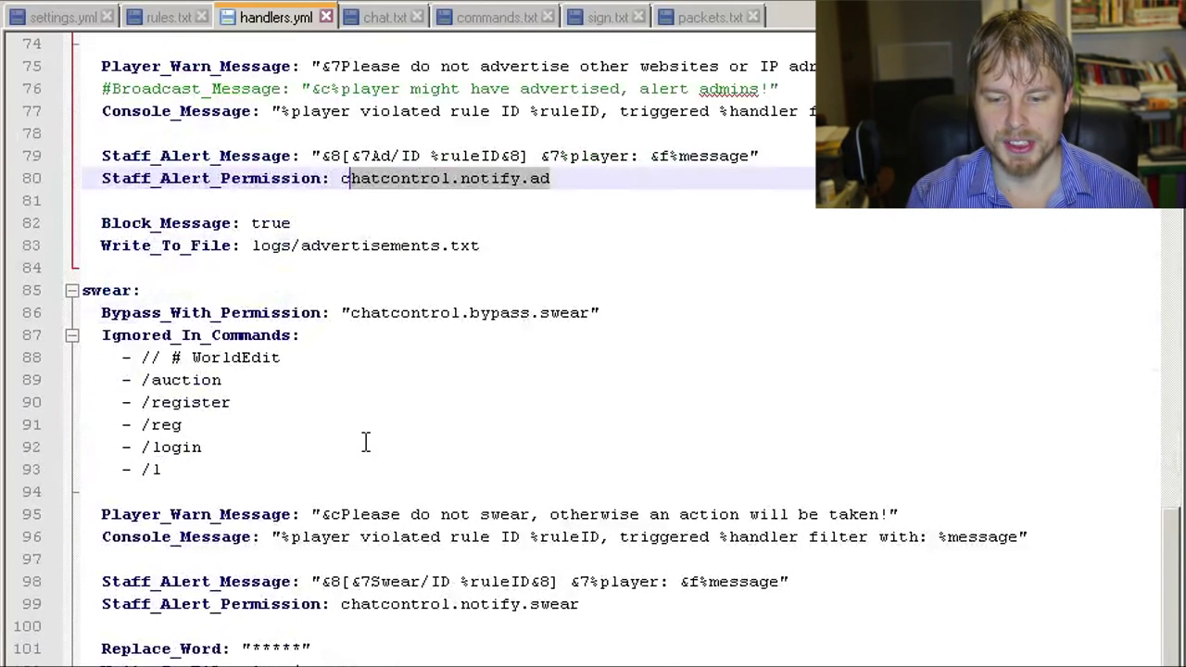
click(211, 225)
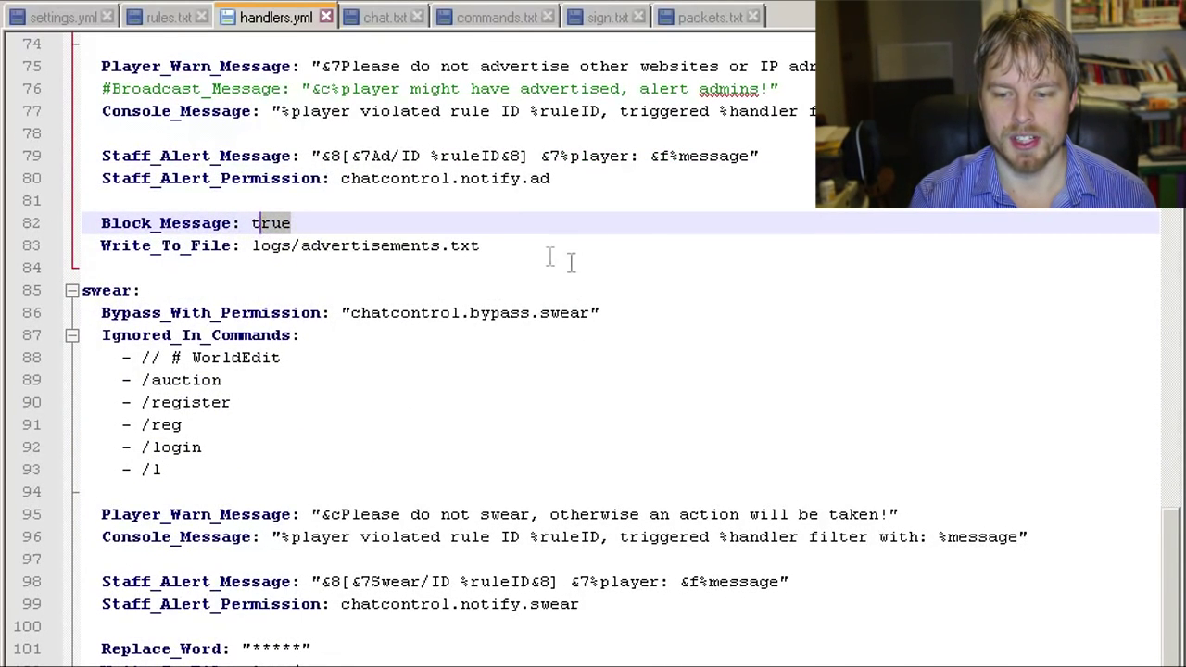
drag(480, 247, 252, 242)
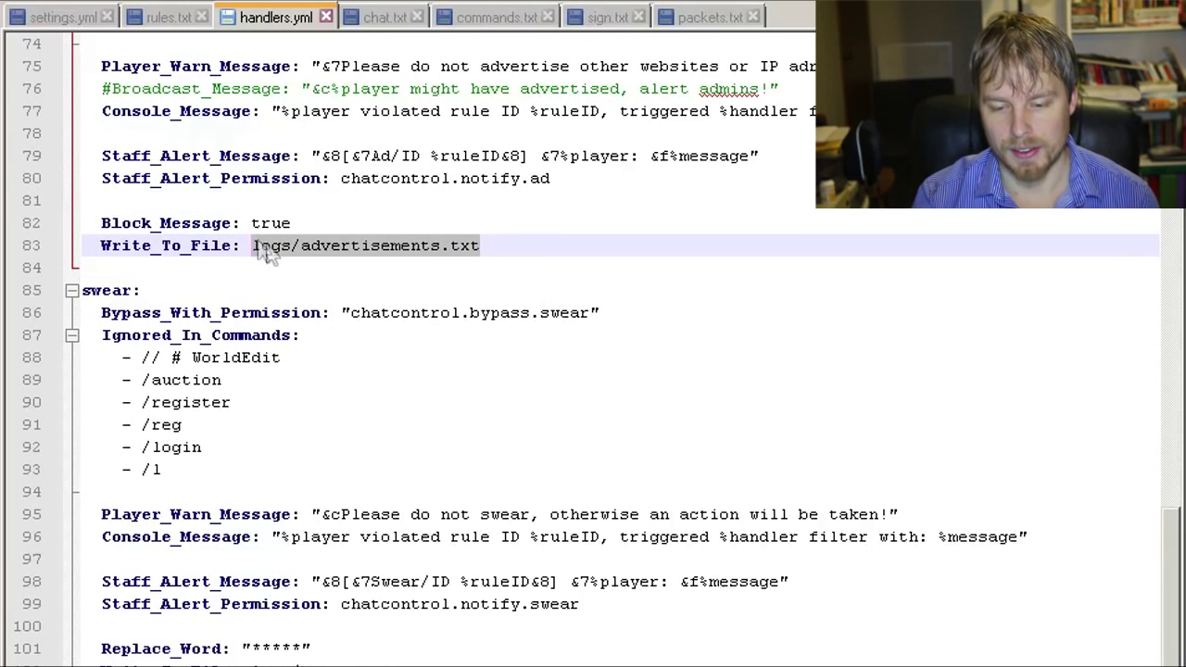
click(254, 243)
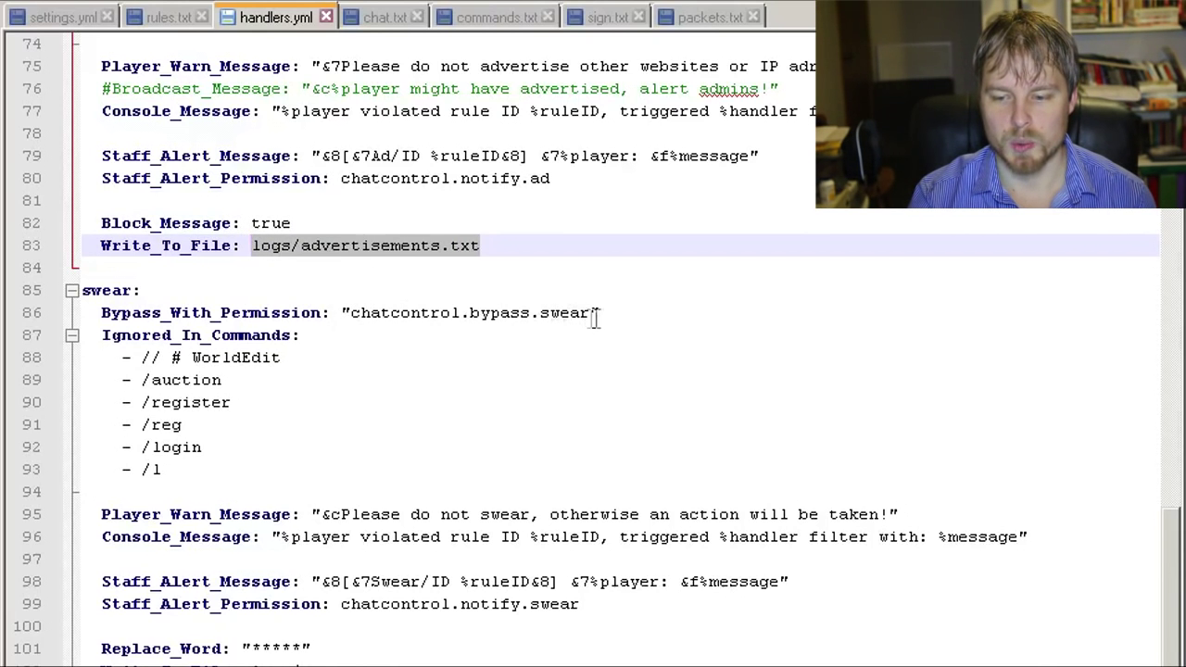
Step: Compare the swear handler's bypass permission in handlers.yml with the swear handler name referenced by rule id 3 in rules.txt
drag(589, 313, 352, 298)
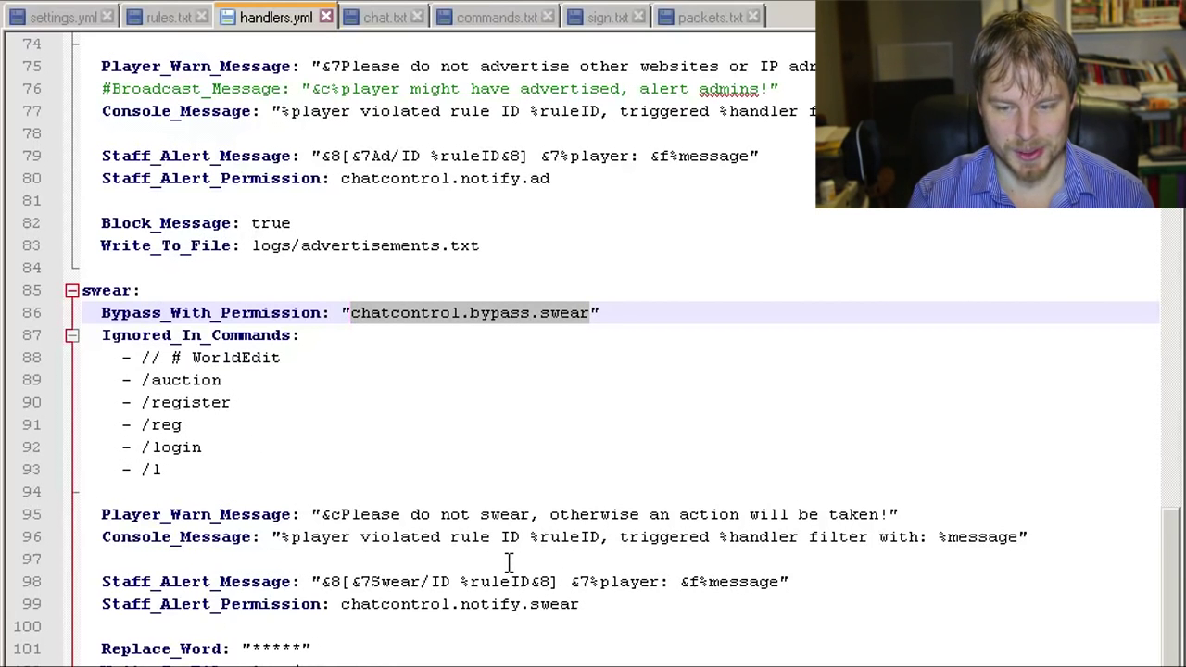
click(168, 16)
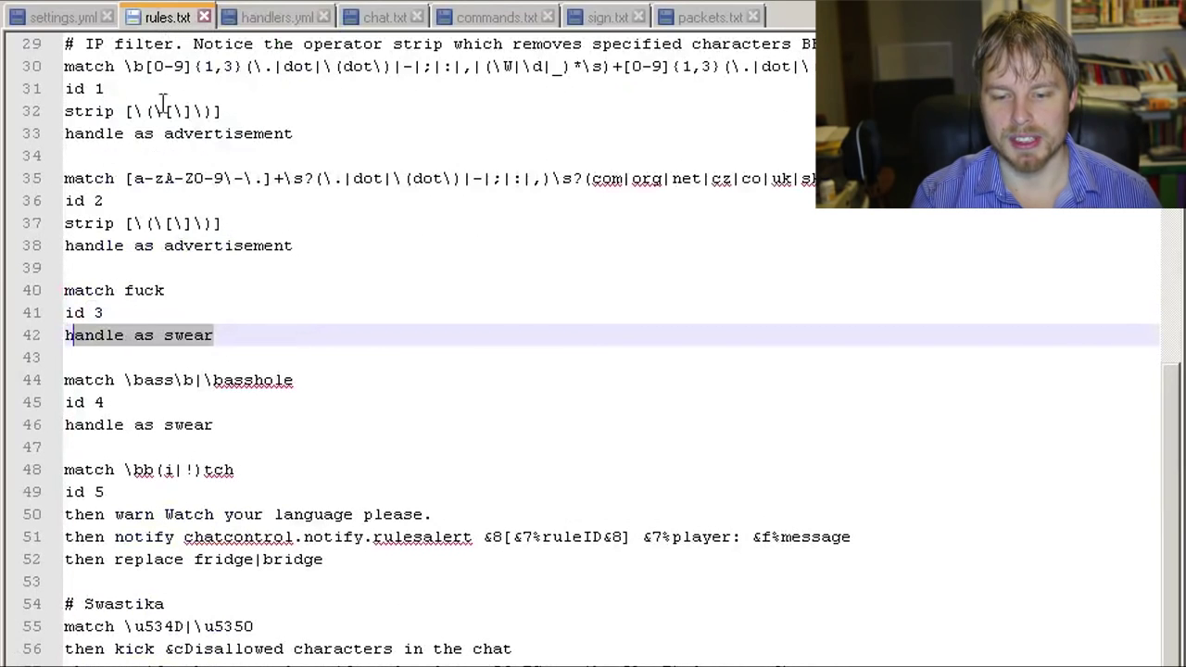
drag(242, 335, 163, 335)
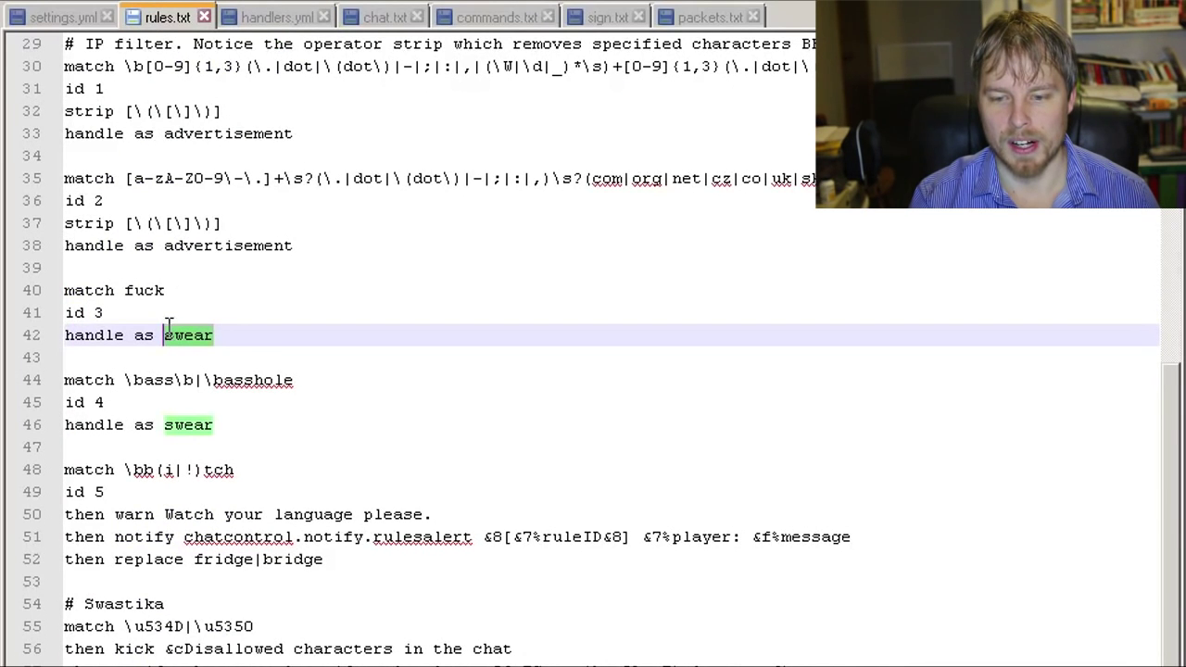
click(268, 18)
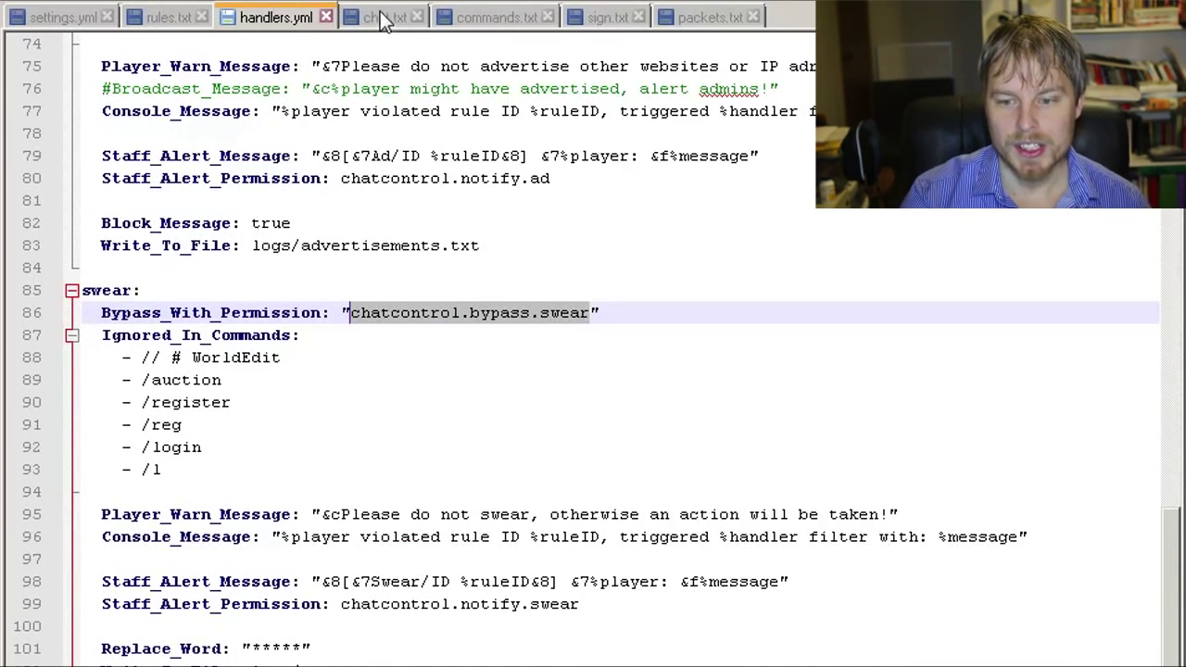
Step: Open chat.txt and examine the basic grammar corrections, covering the replacement rules for dis and wanna
click(381, 17)
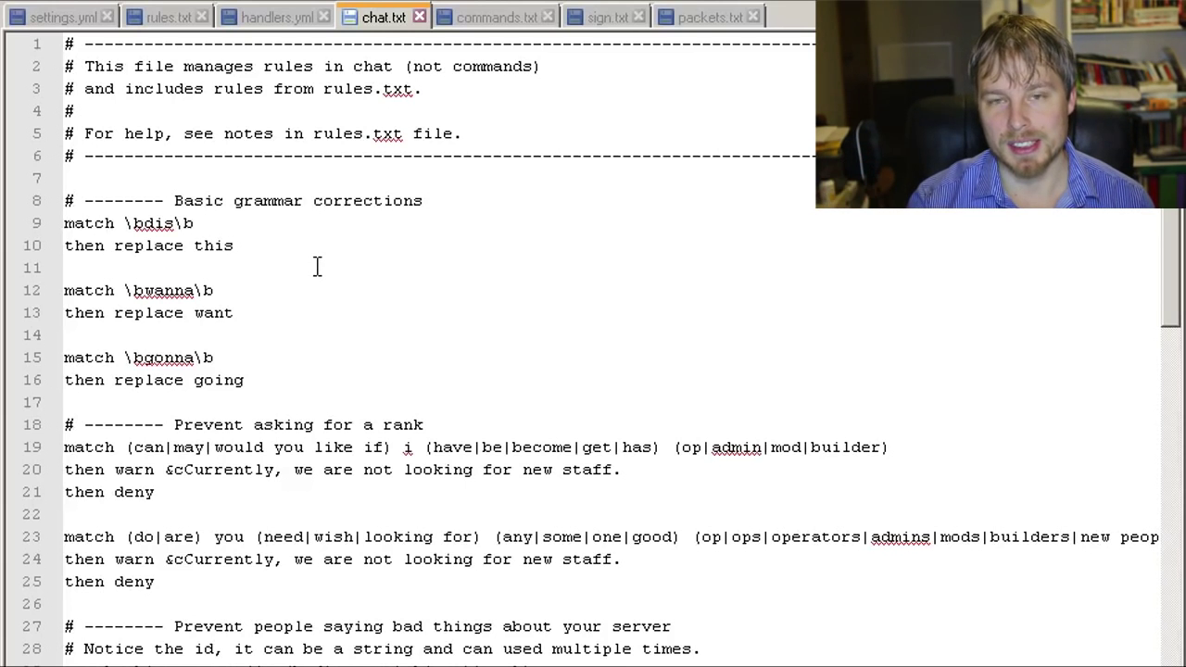
drag(135, 224, 173, 223)
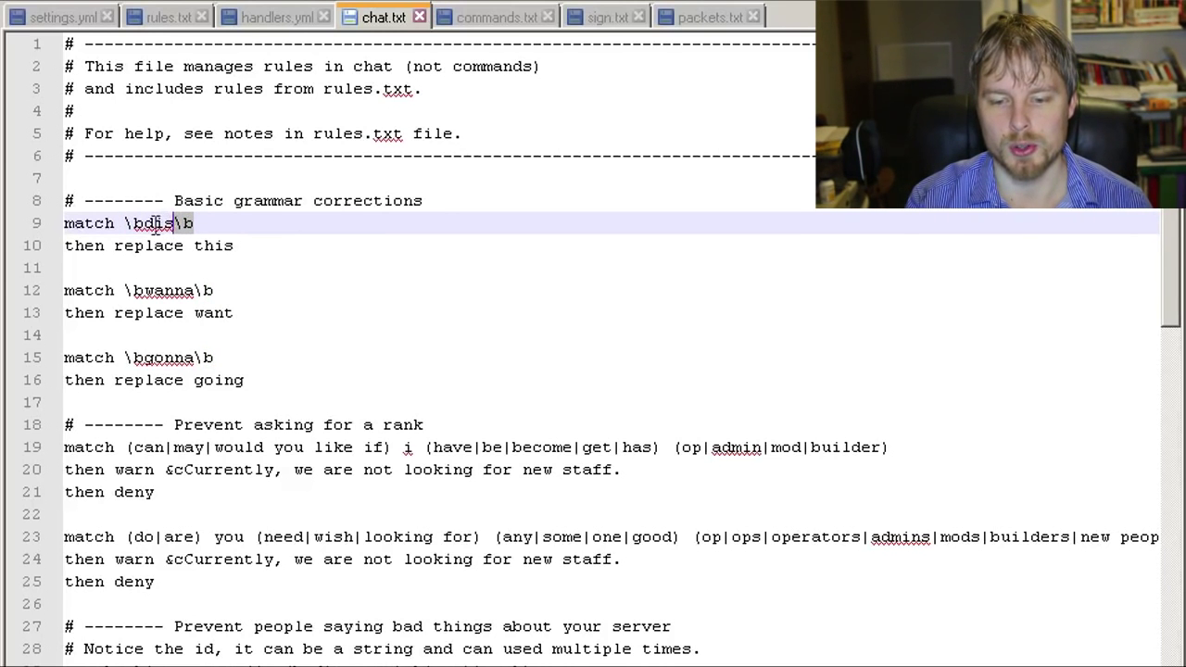
click(179, 250)
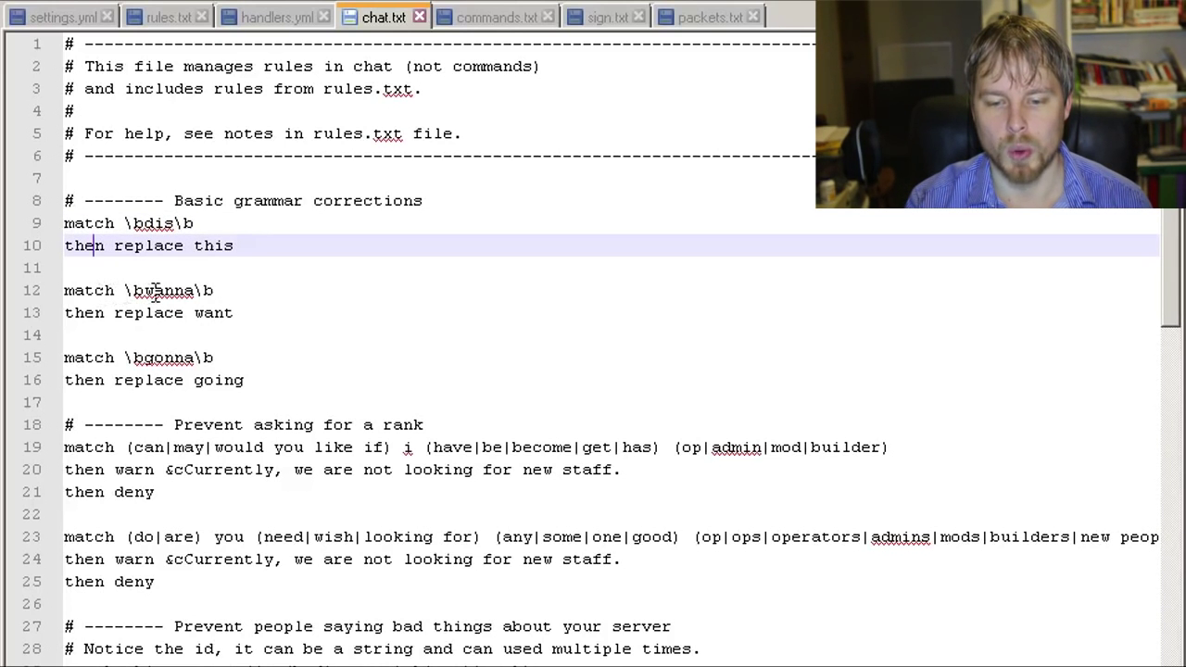
click(418, 309)
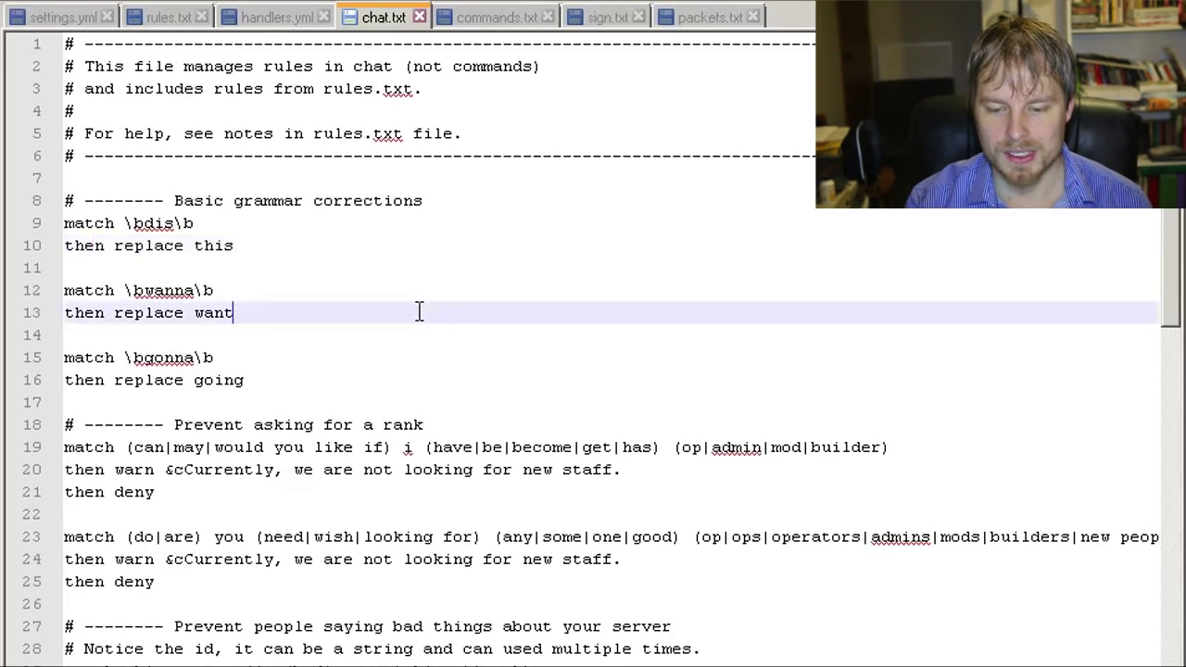
Step: Review the chat.txt rules against asking for a rank and the ServerHate rules against insulting the server
scroll(419, 311, down, 3)
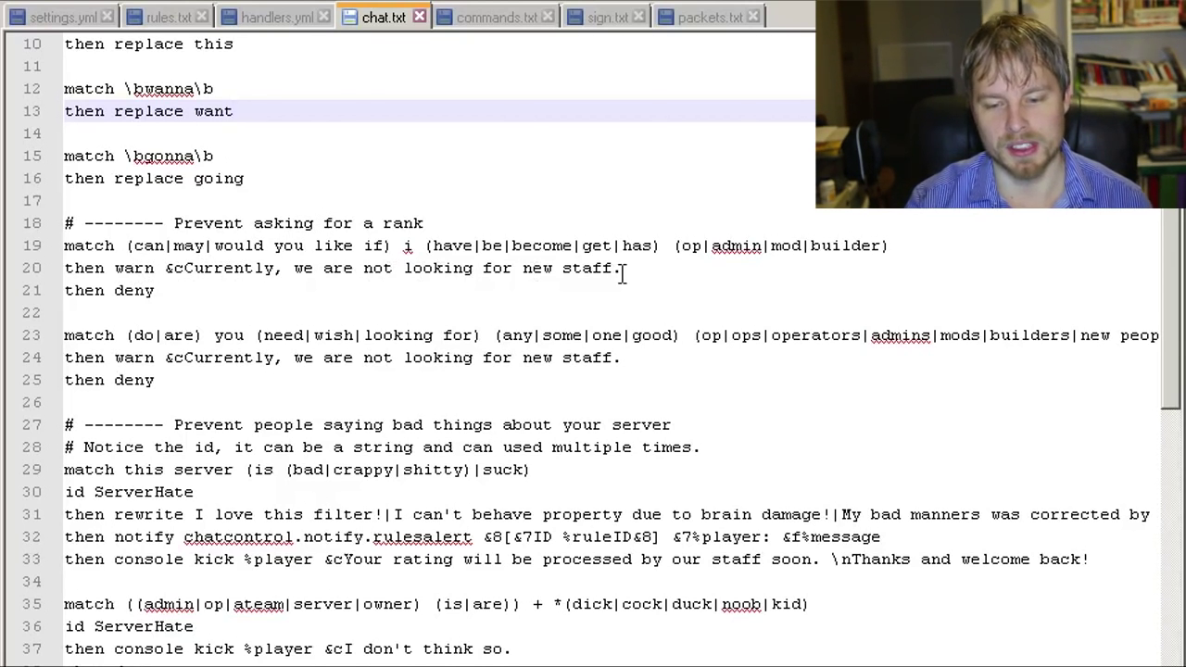
scroll(389, 273, down, 3)
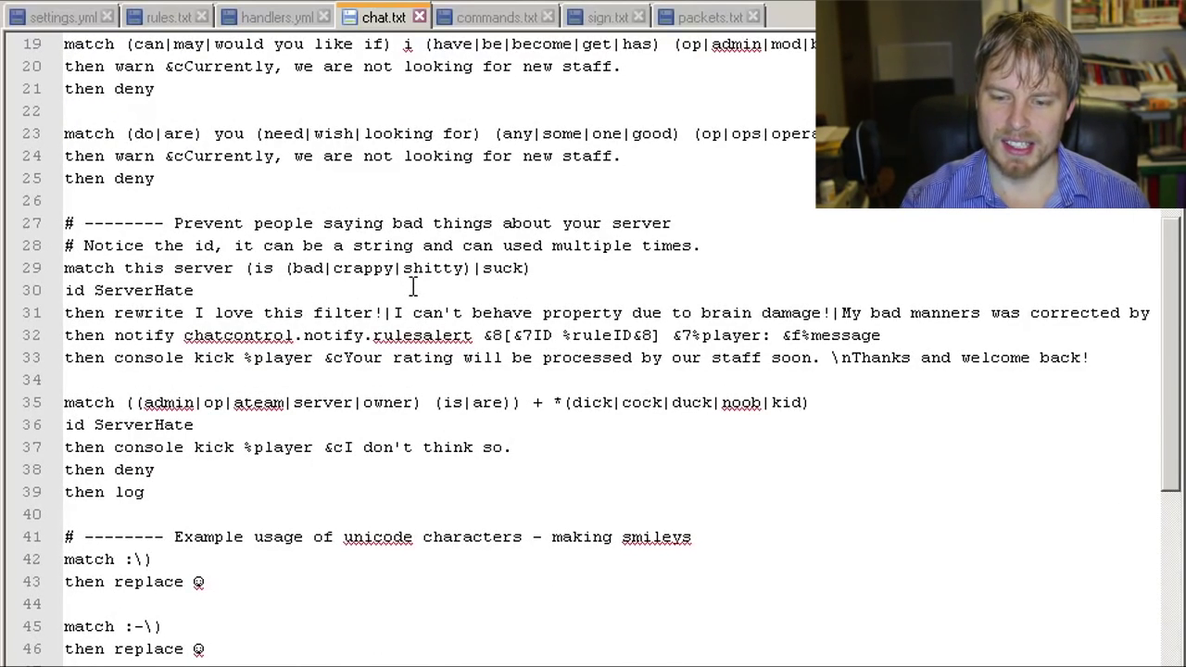
scroll(413, 289, down, 5)
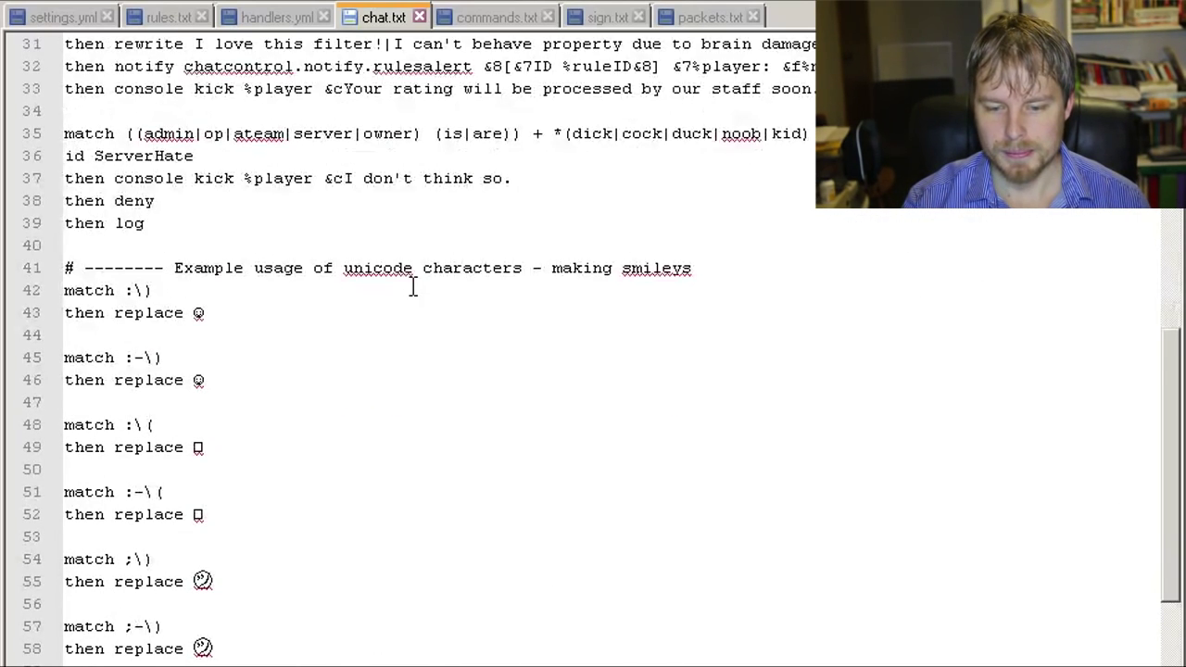
Step: Examine the unicode smiley rules in chat.txt, starting with the :\) match and its replacement
click(138, 223)
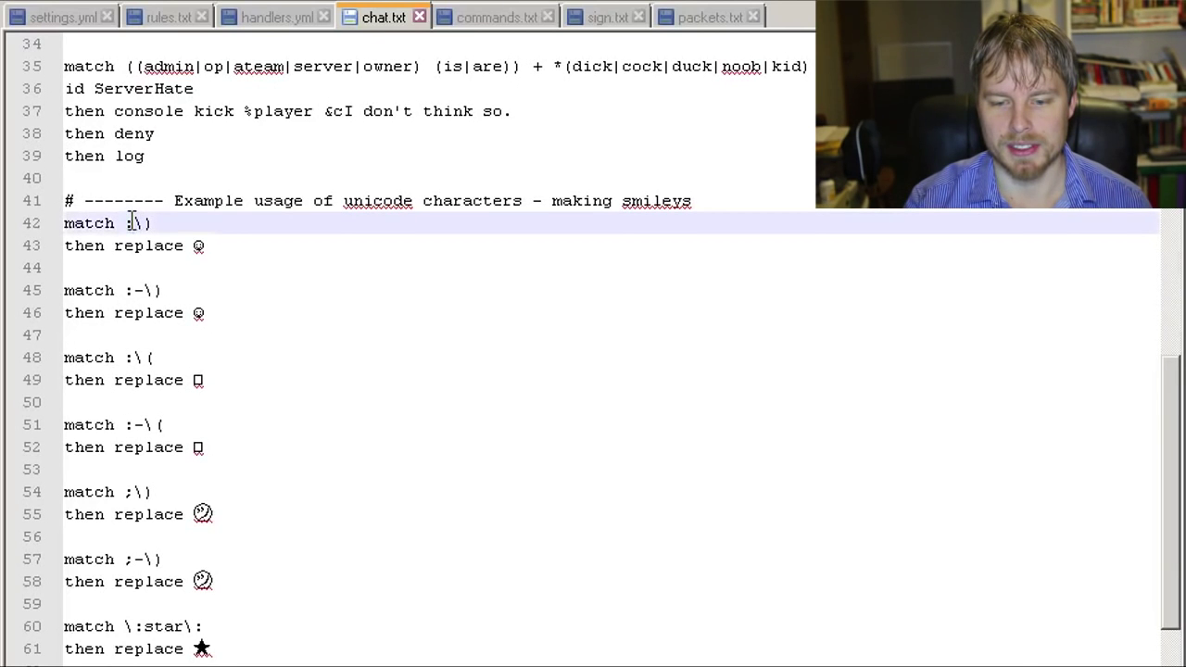
text(\)
click(222, 258)
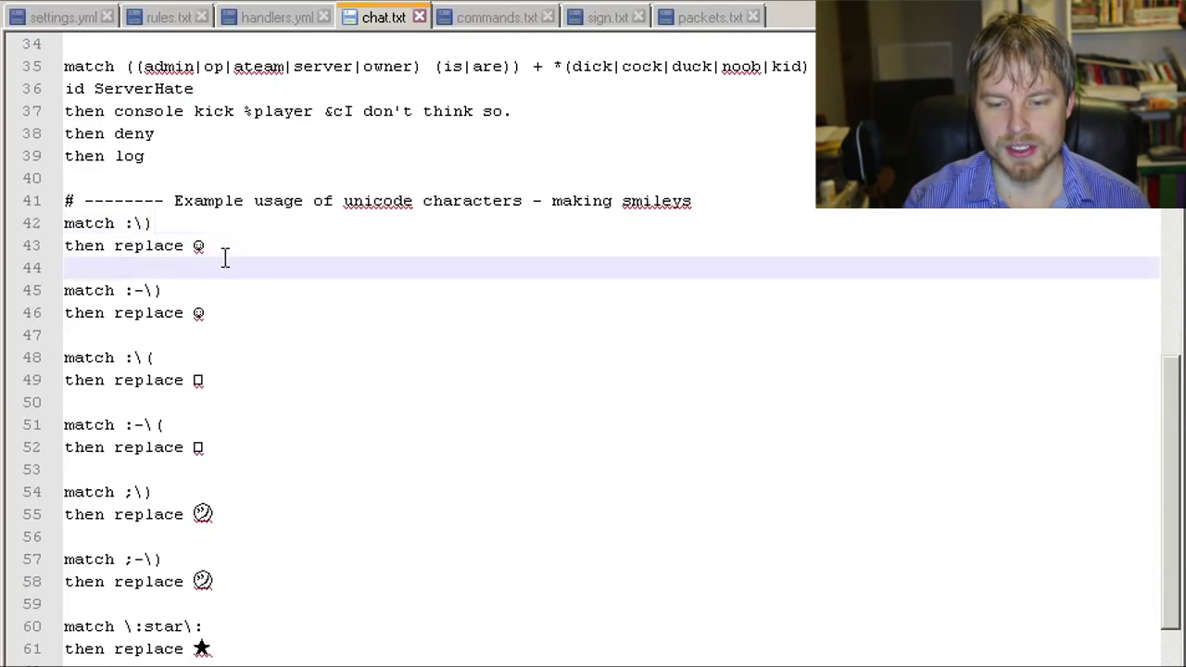
scroll(222, 258, down, 3)
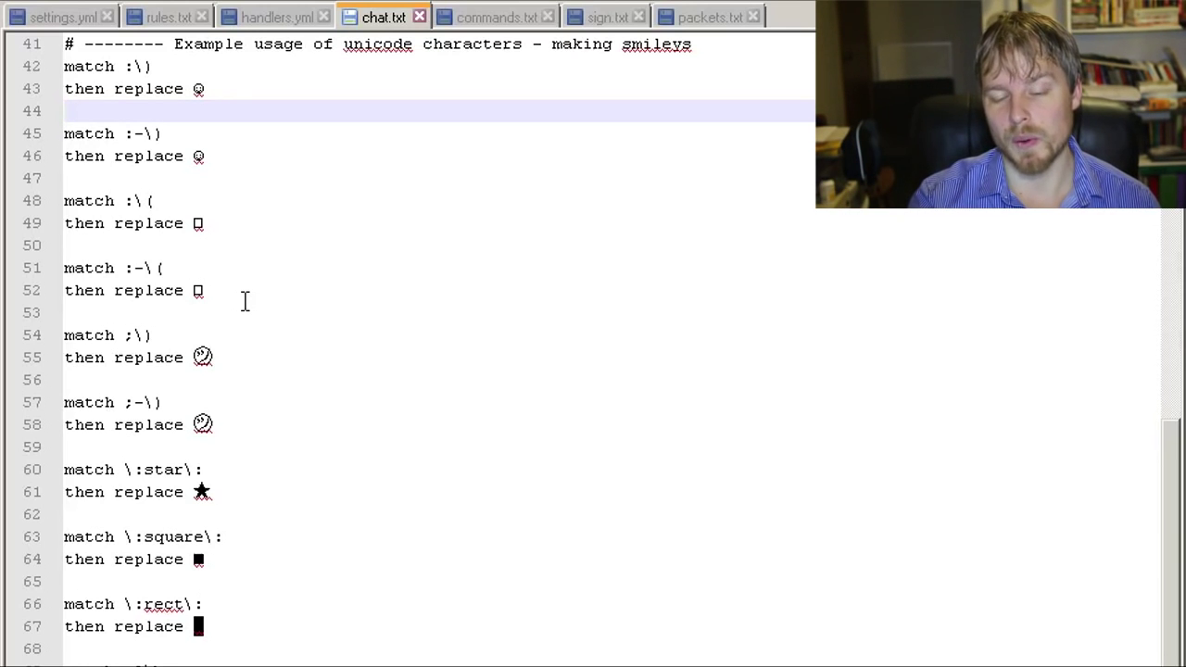
Step: Look back over the chat.txt rules and open commands.txt to view the rules for commands
scroll(244, 299, up, 3)
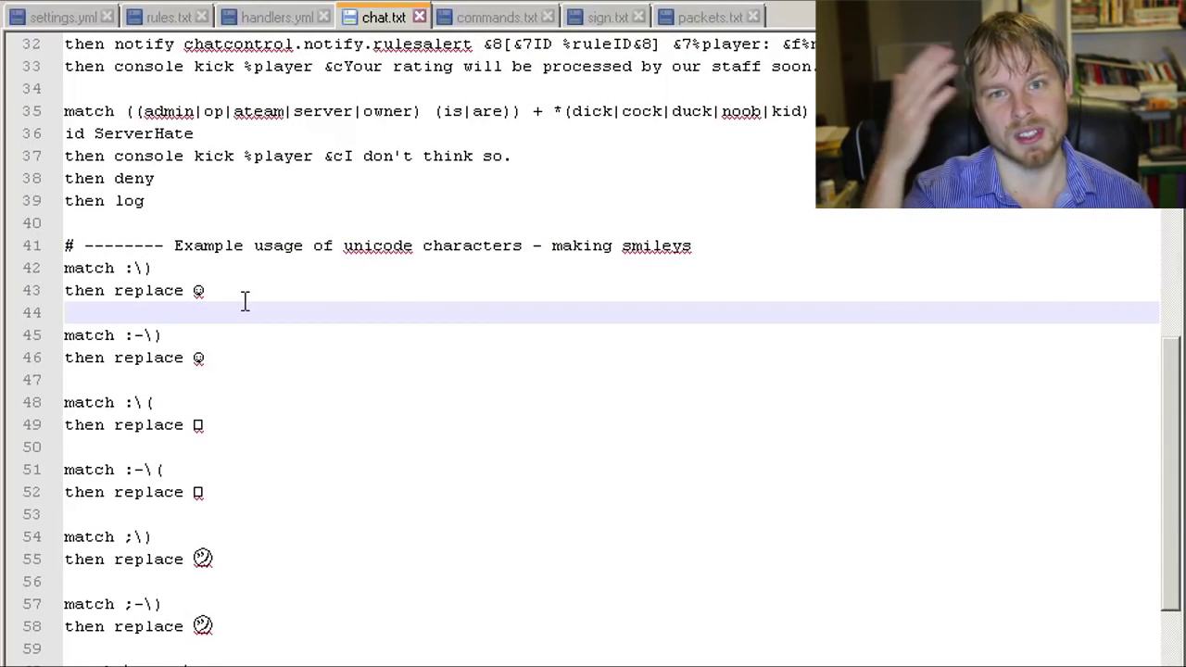
scroll(299, 291, up, 10)
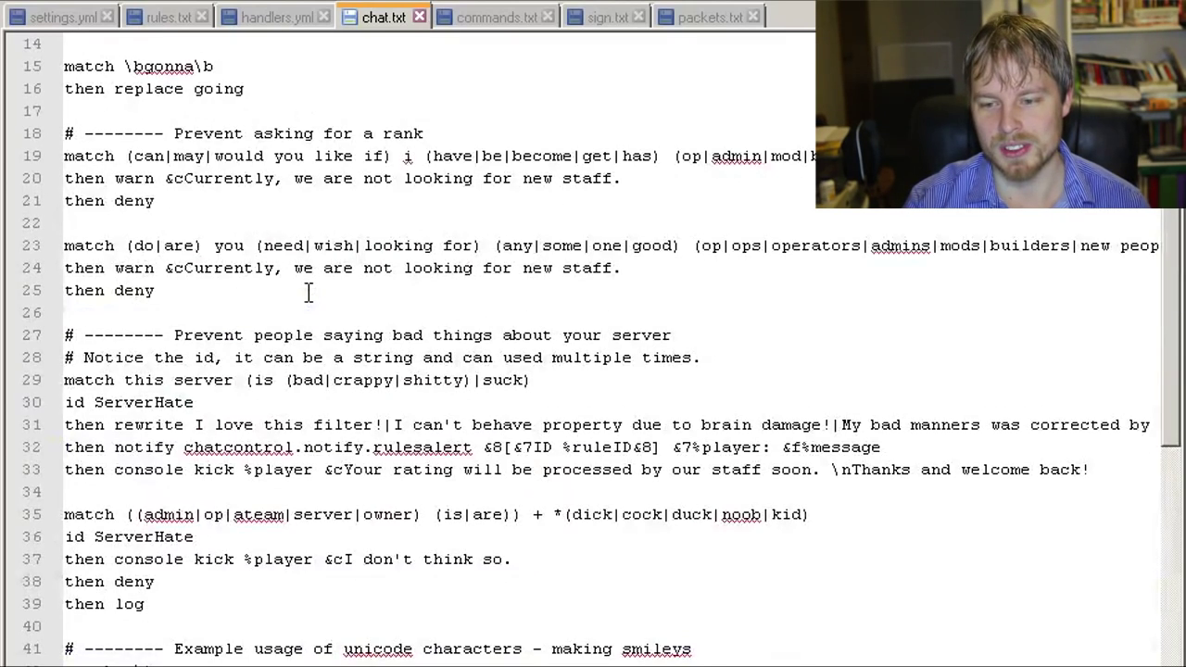
click(505, 21)
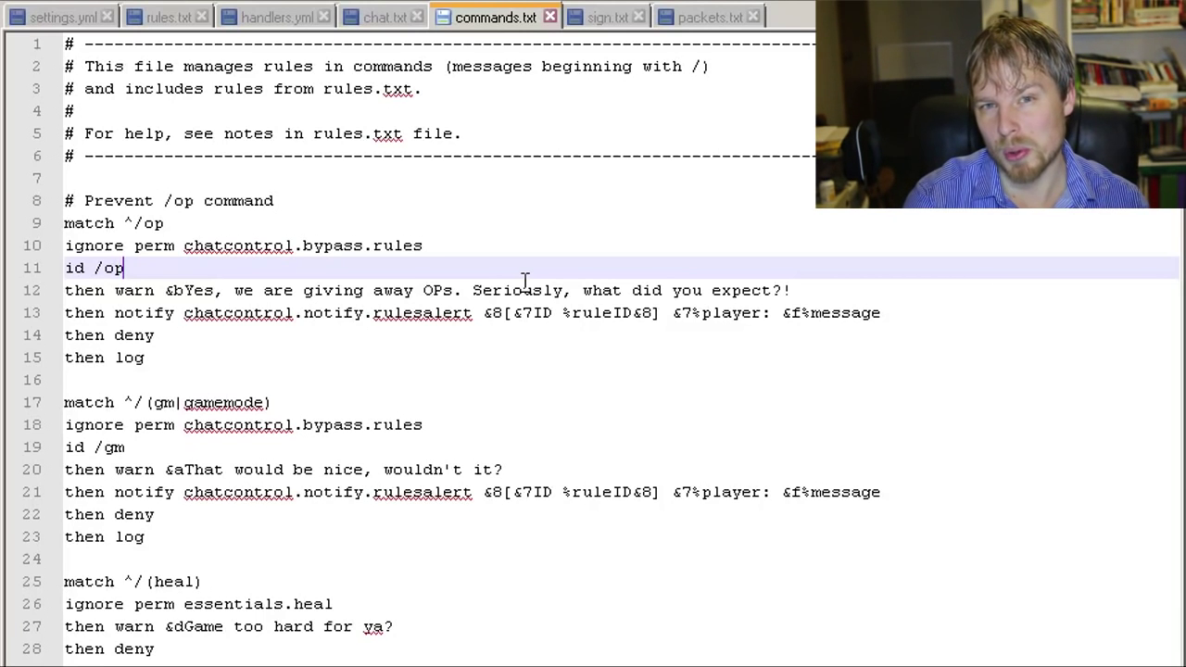
Step: Examine the commands.txt rules for /op, gamemode and heal, including the /op warning message and the chatcontrol.bypass.rules ignore permission
click(174, 223)
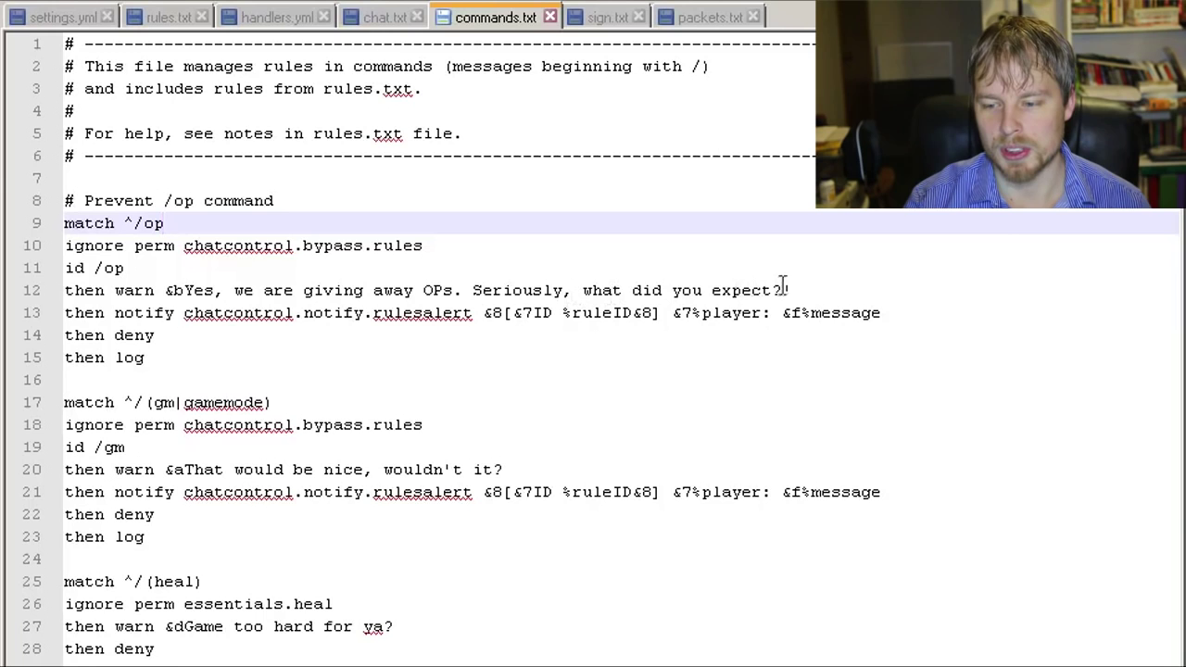
drag(789, 290, 186, 282)
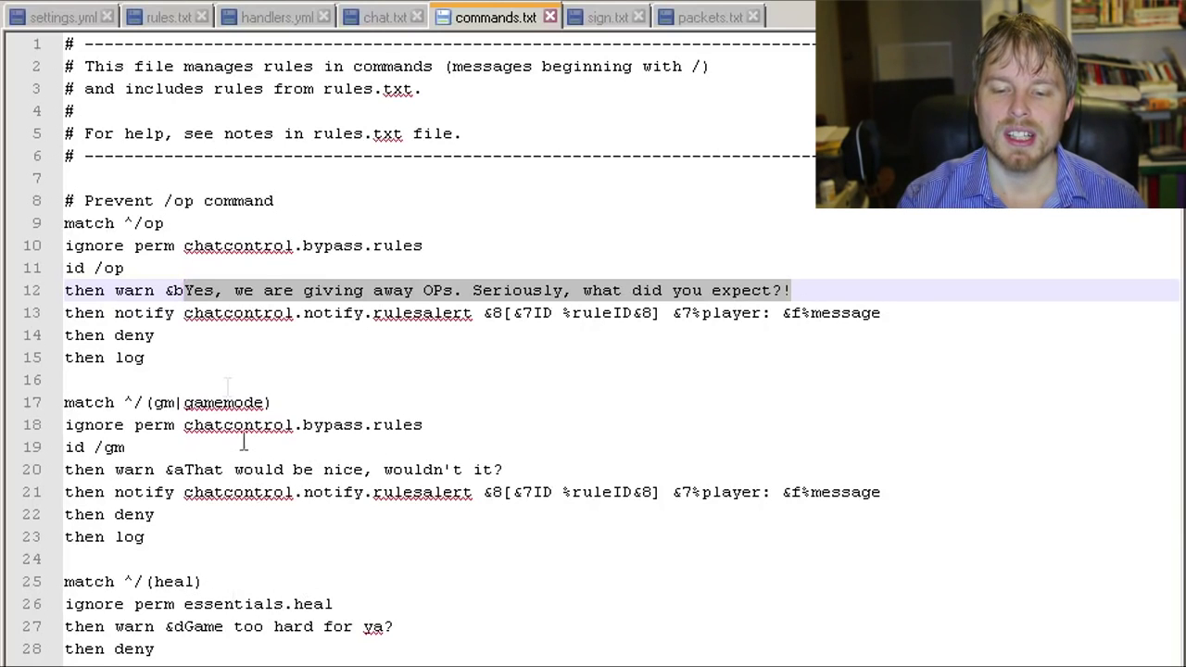
drag(450, 243, 183, 243)
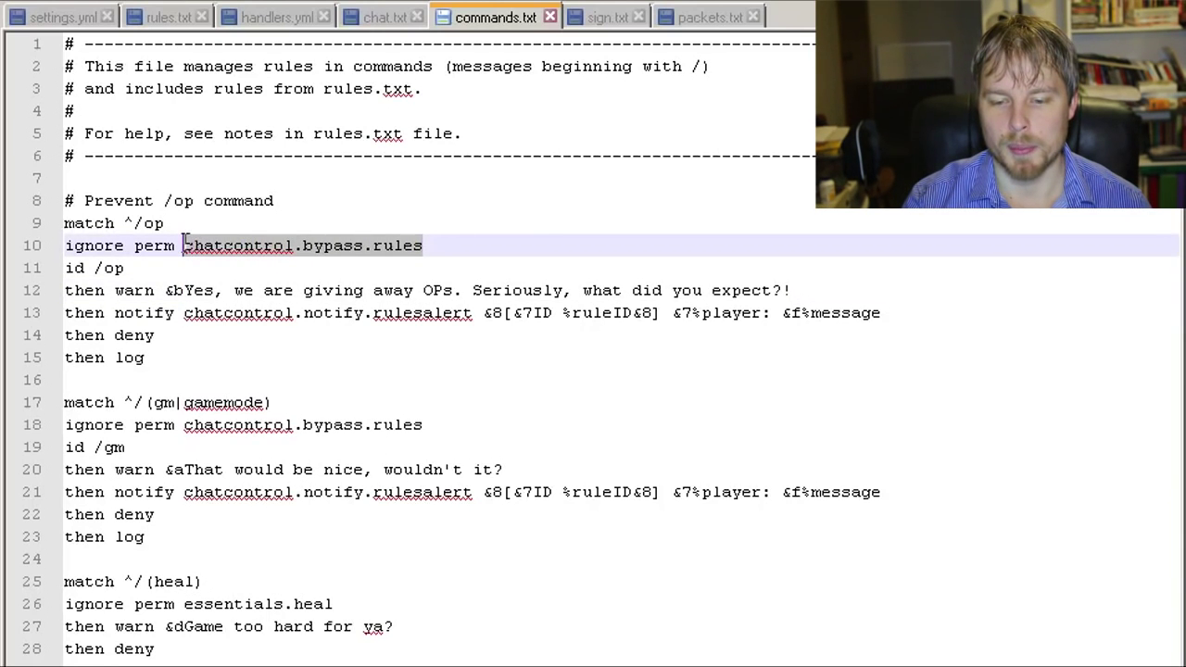
drag(436, 426, 190, 437)
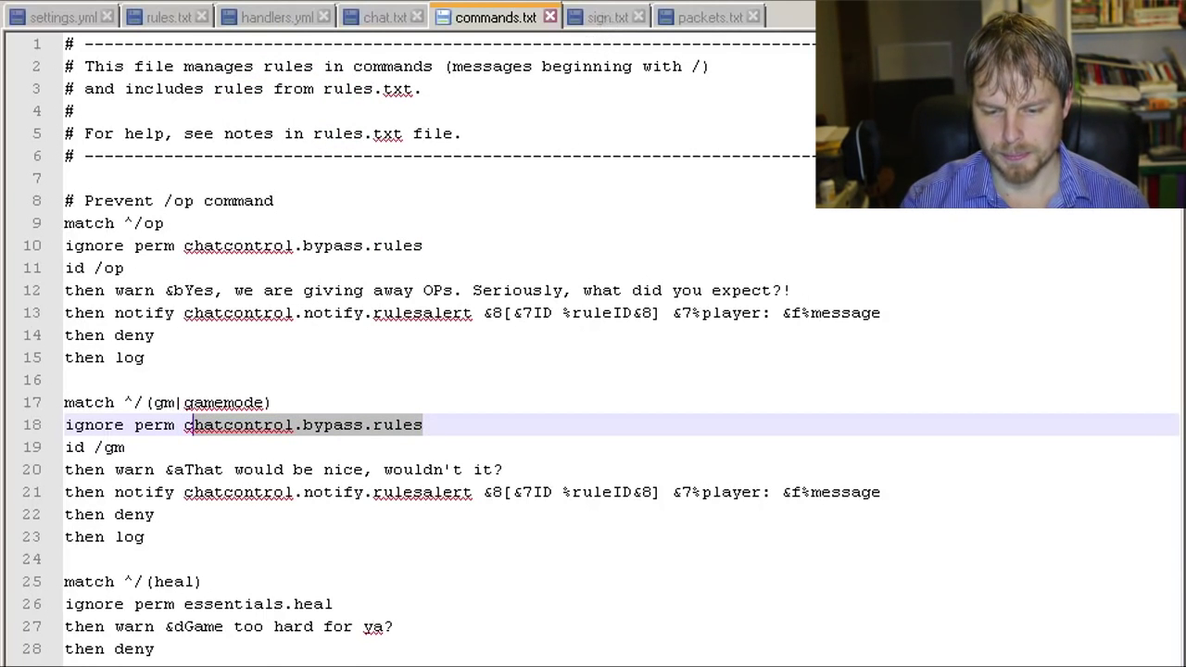
click(249, 650)
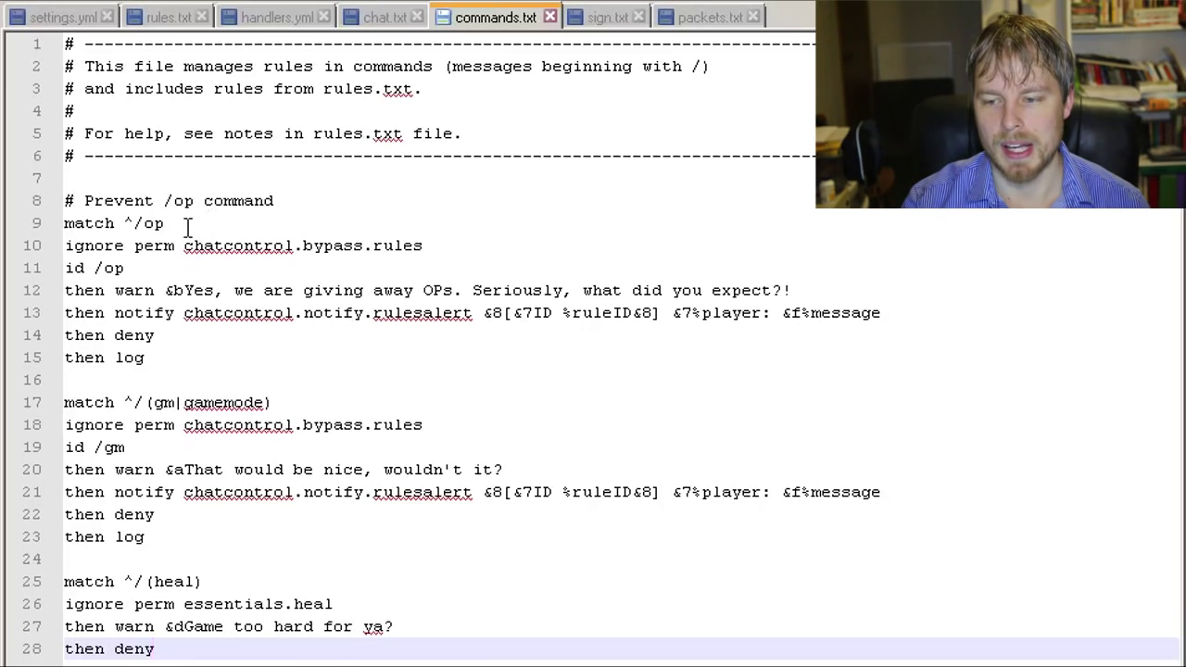
Step: Open sign.txt and examine its rule denying the word swag on signs, checking back against the general rules in rules.txt
click(598, 20)
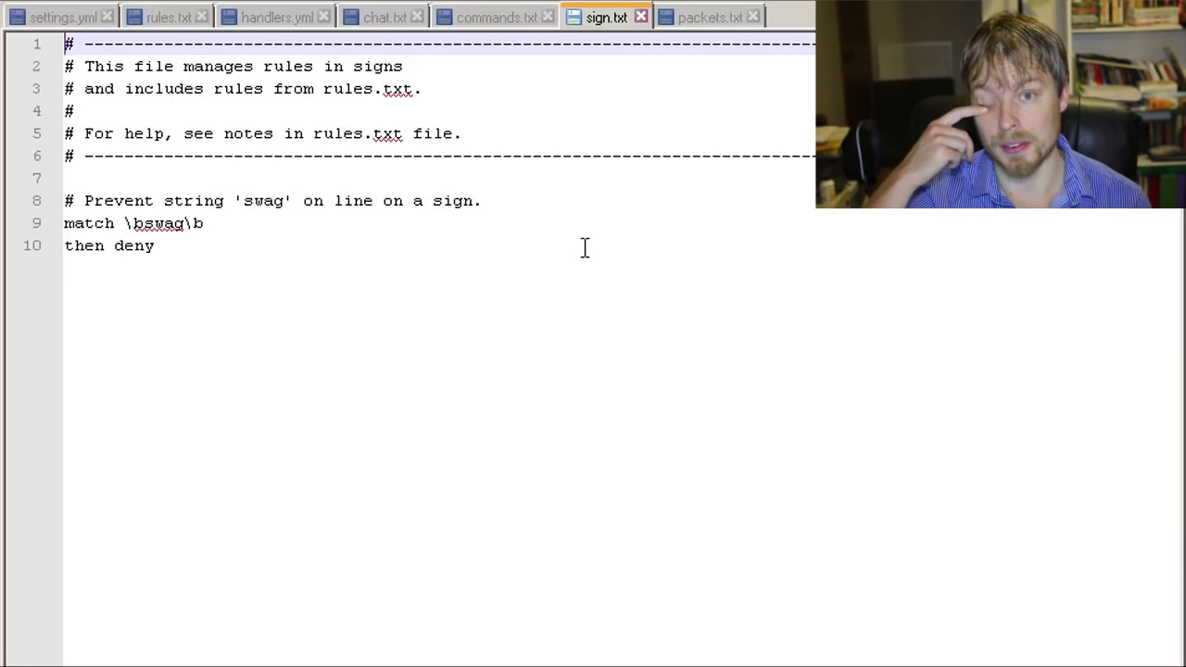
click(187, 226)
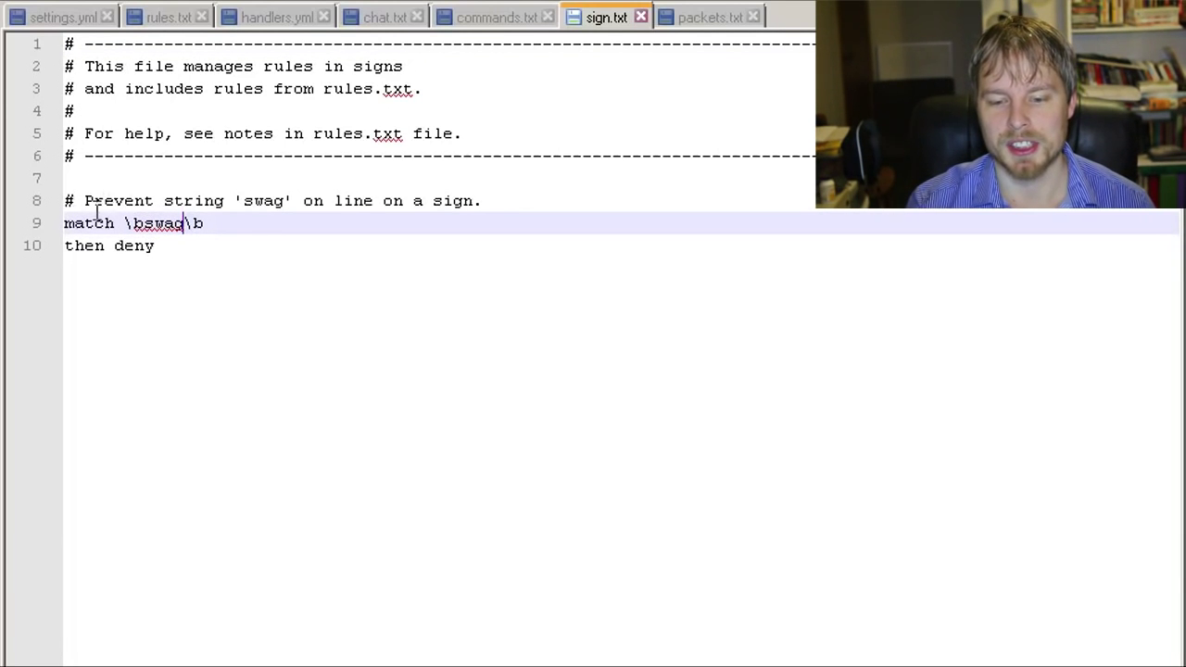
click(176, 16)
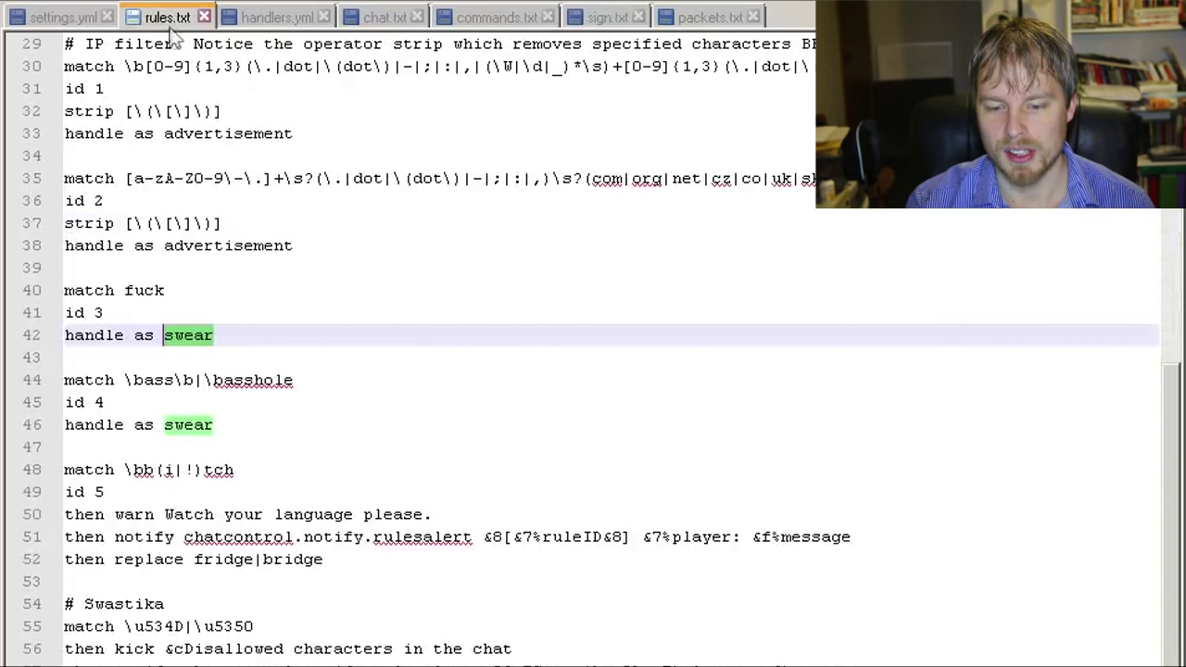
scroll(275, 382, up, 2)
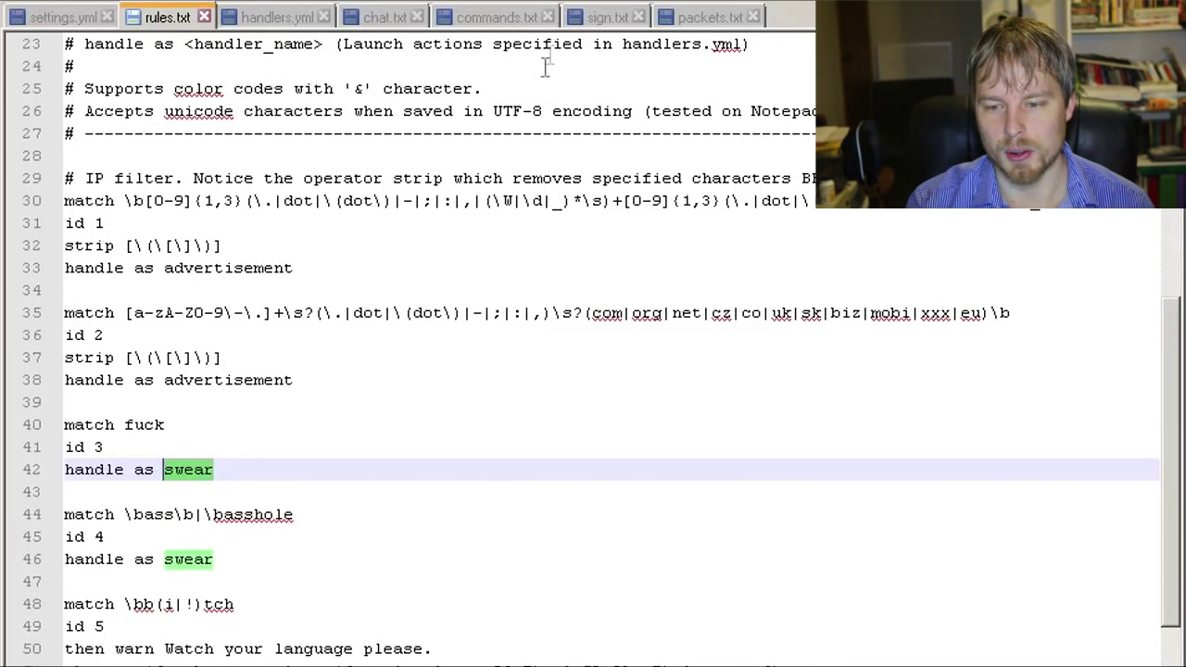
click(597, 20)
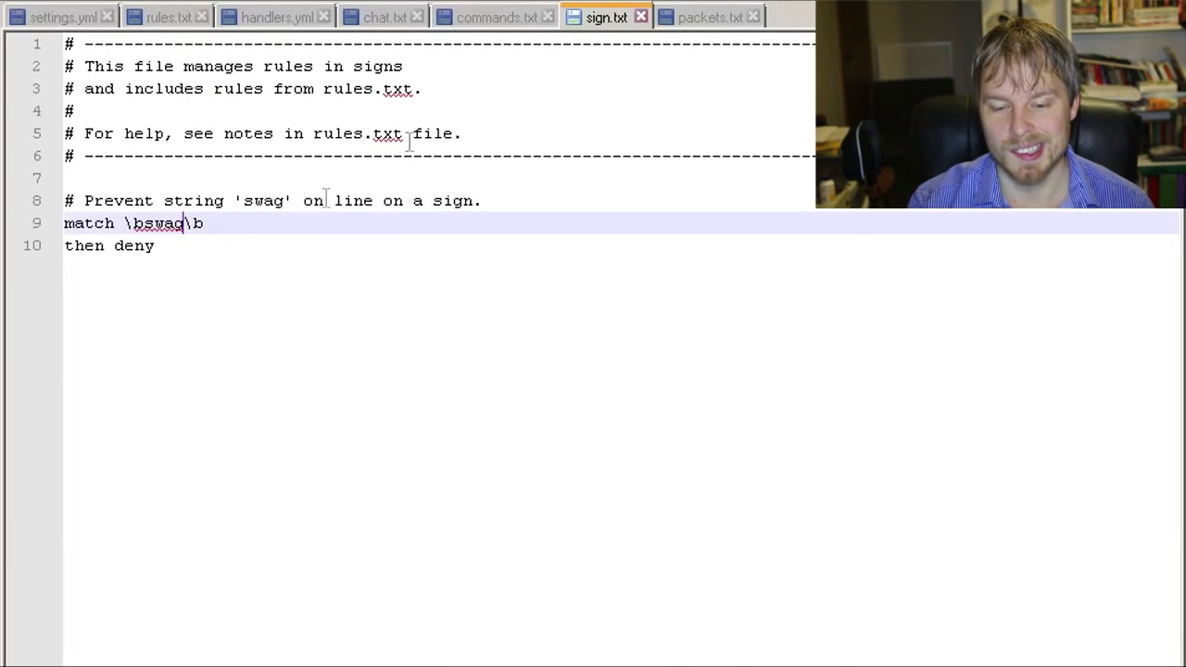
click(186, 252)
Step: Open packets.txt and examine the rule rewriting the Bukkit or Essentials no-permission message, including its dont verbose operator
click(708, 18)
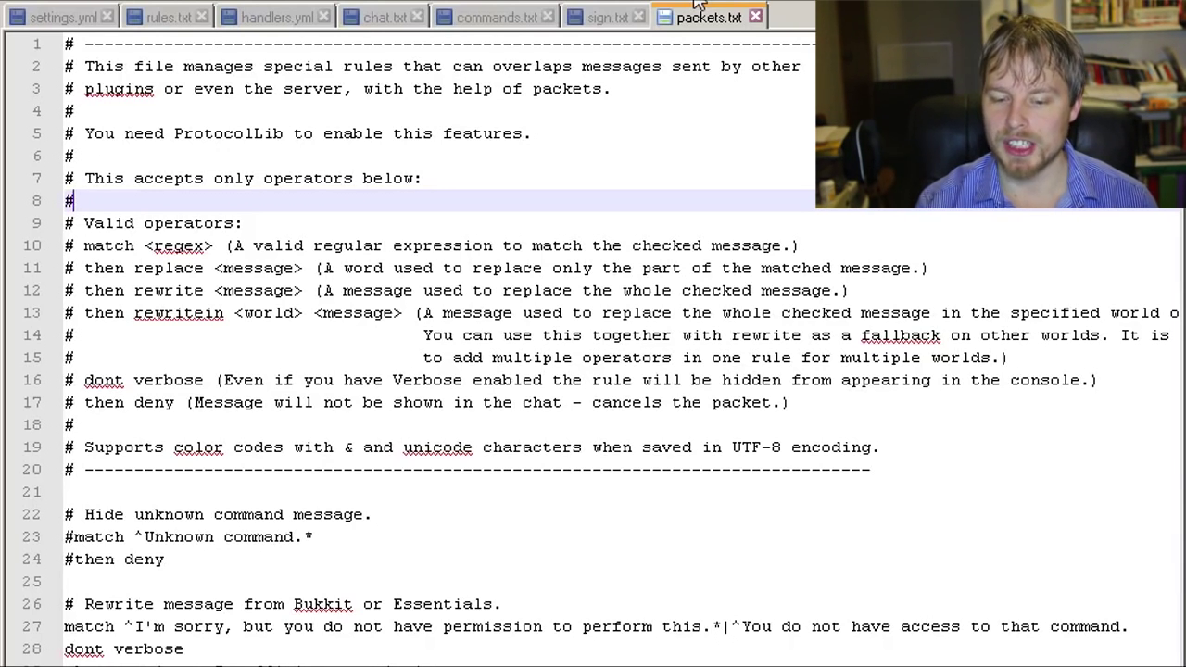
click(356, 625)
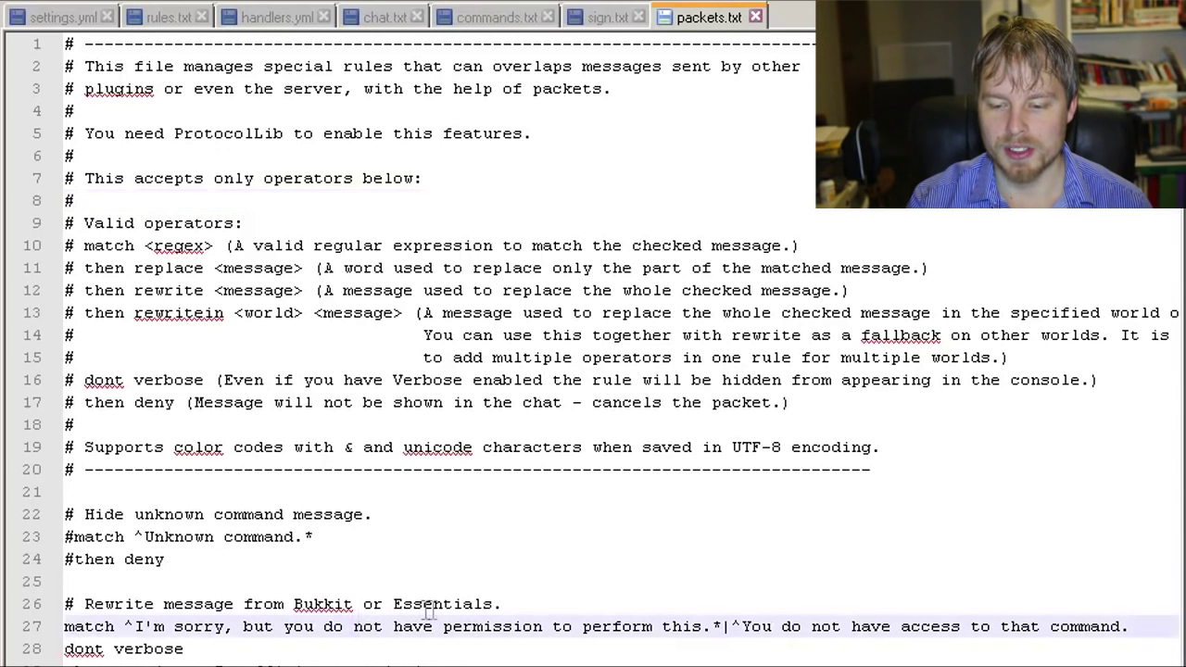
drag(521, 603, 37, 600)
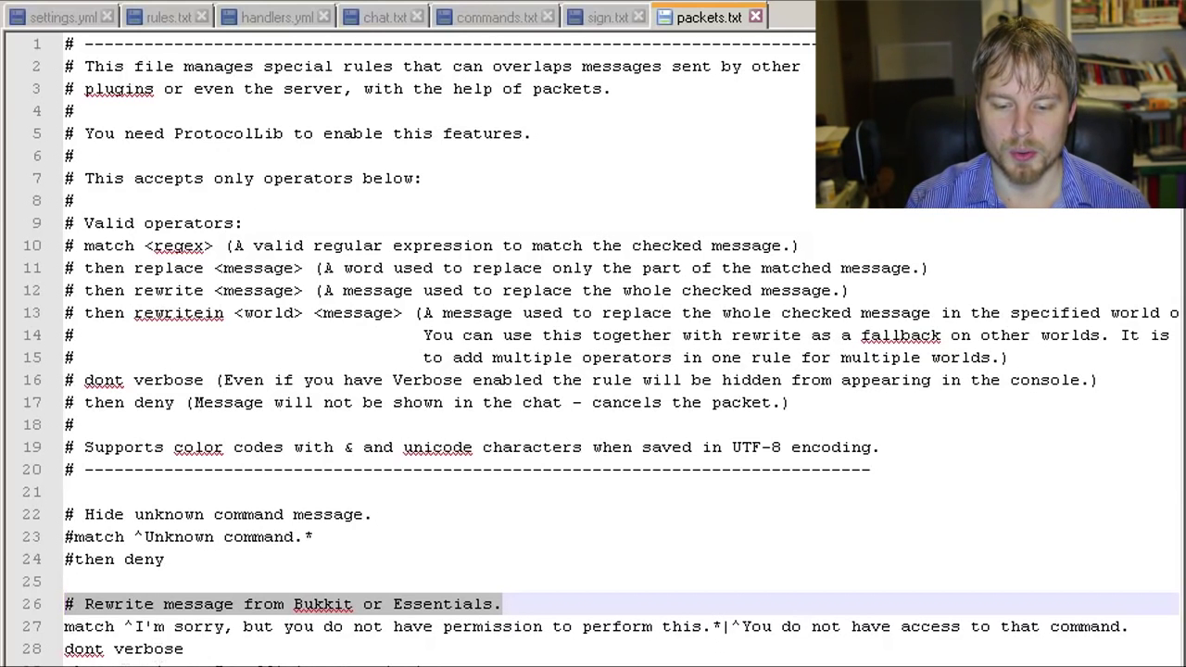
click(236, 651)
key(ctrl+shift+Left)
key(ctrl+shift+Left)
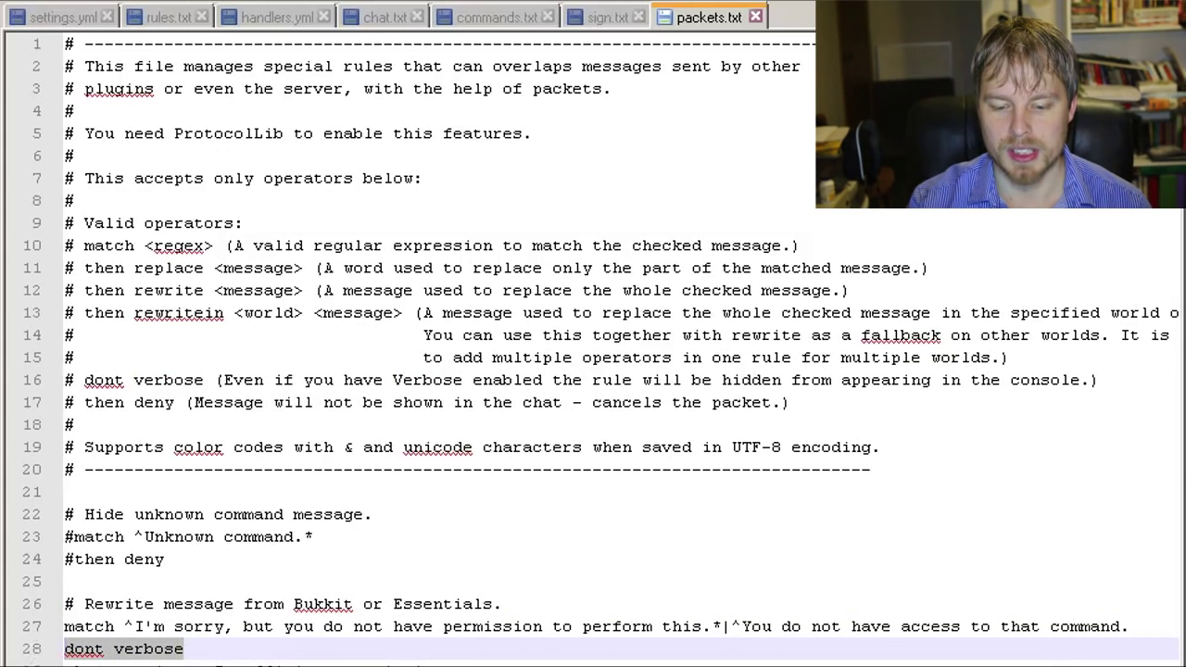
key(Down)
key(ctrl+shift+Left)
key(ctrl+shift+Left)
key(ctrl+shift+Left)
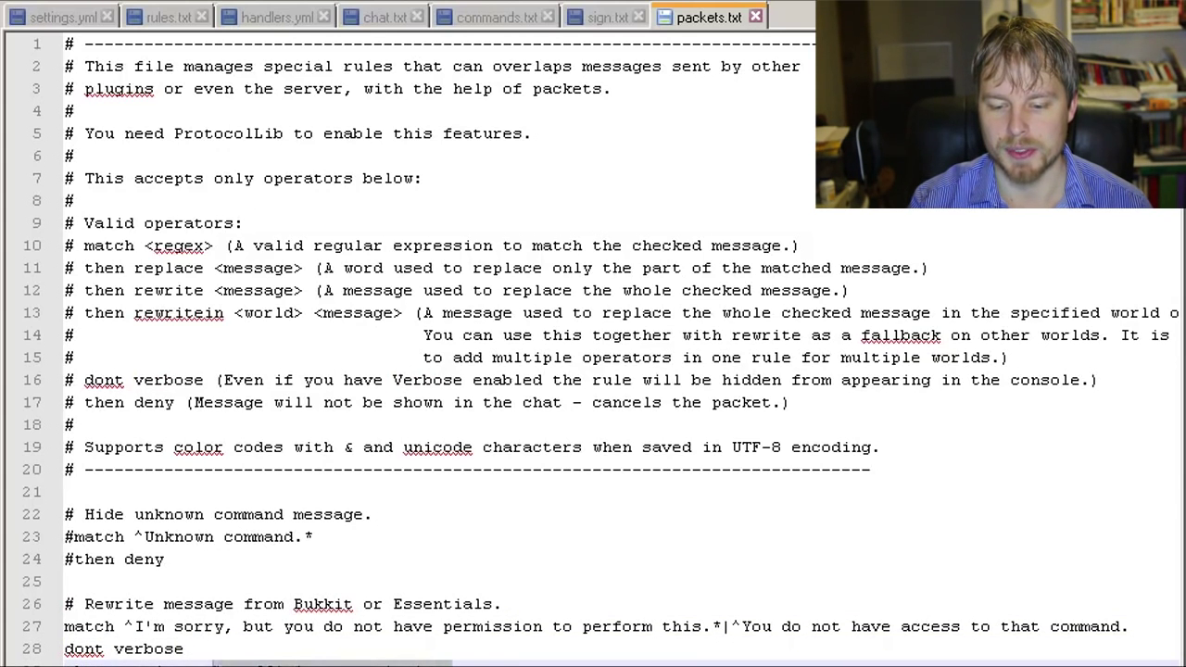
click(408, 549)
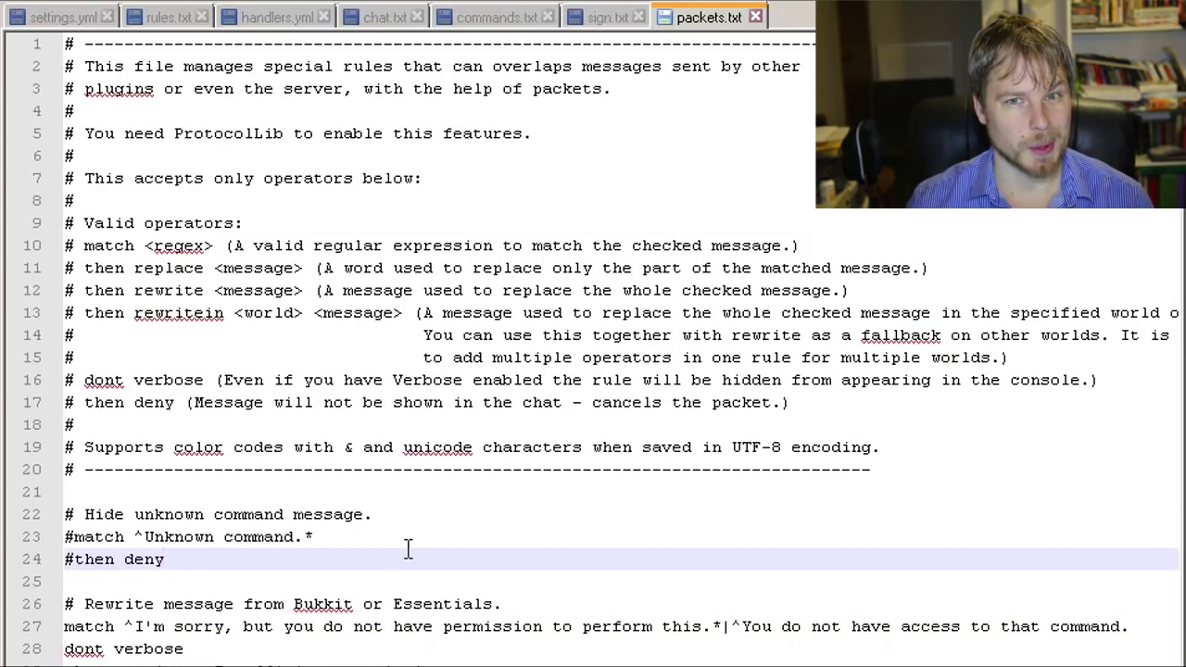